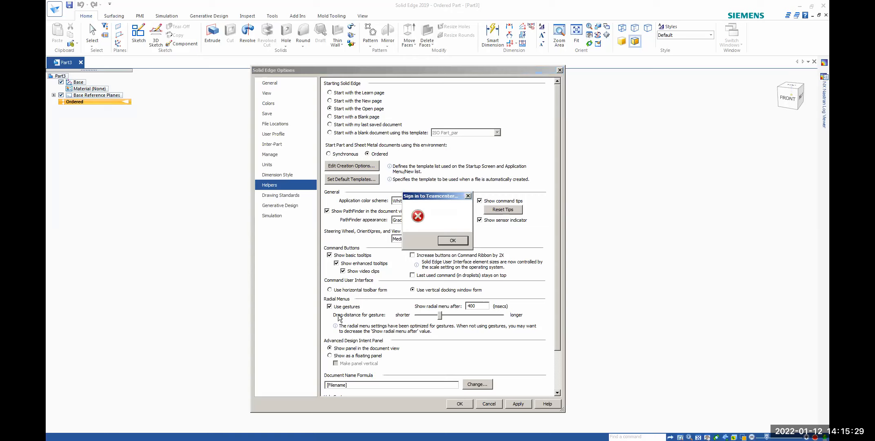
Step: Dismiss the Teamcenter sign-in error and rename the Top (xy) base reference plane to P1_Top
{"action": "left_click", "coordinate": [454, 240]}
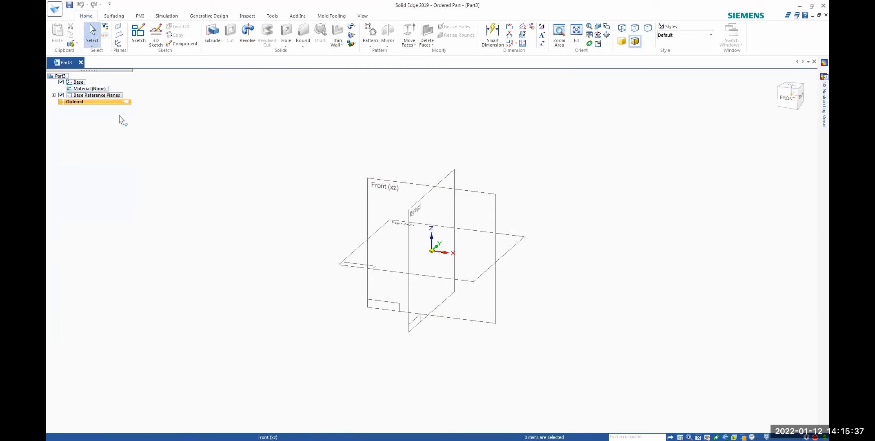
{"action": "left_click", "coordinate": [54, 95]}
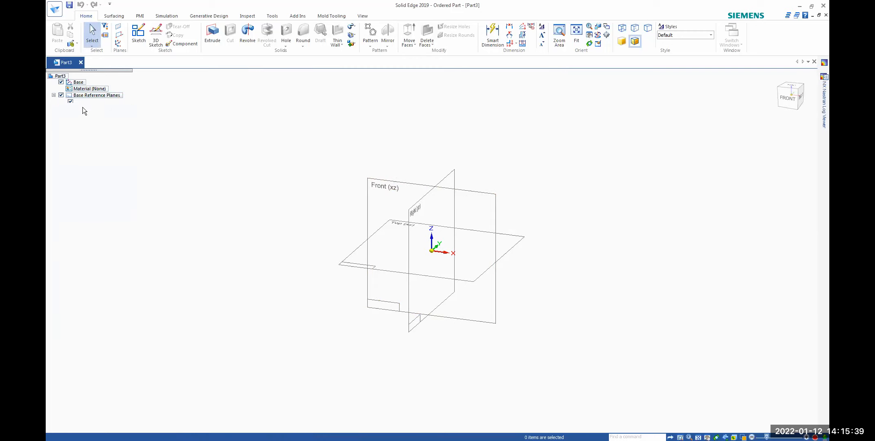
{"action": "left_click", "coordinate": [88, 102]}
{"action": "right_click", "coordinate": [88, 103]}
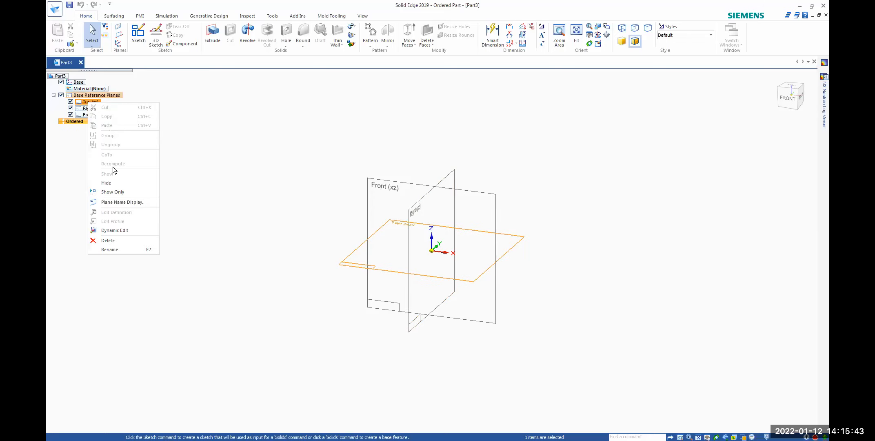
{"action": "left_click", "coordinate": [115, 249]}
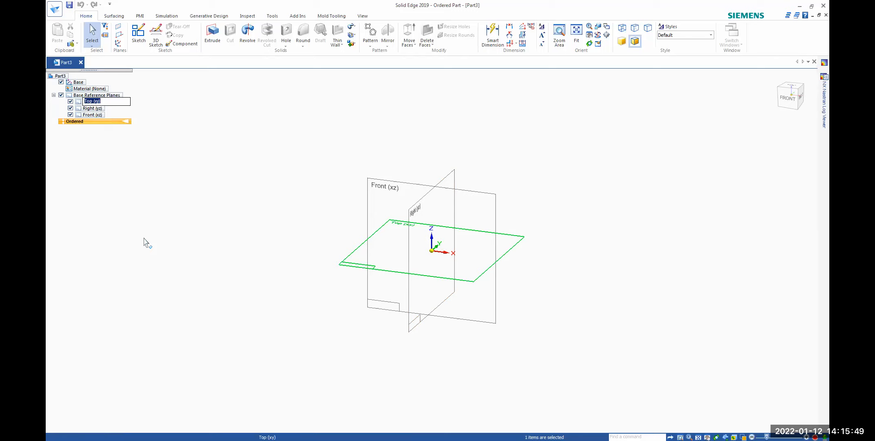
{"action": "type", "text": "P1_Top"}
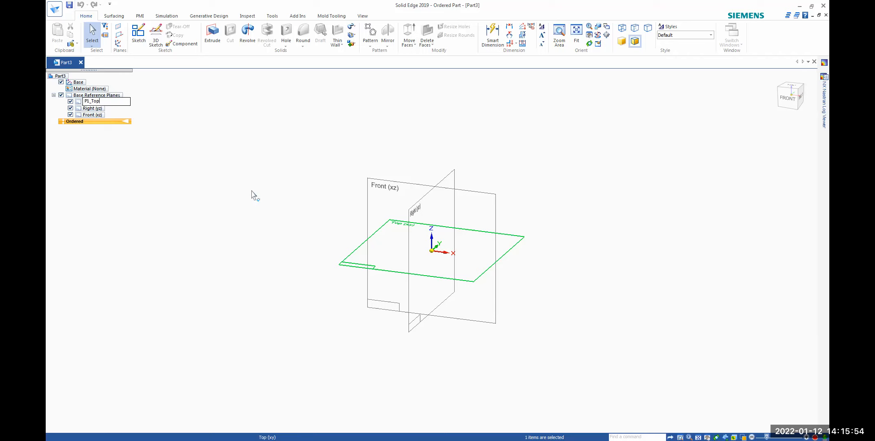
{"action": "left_click", "coordinate": [253, 197]}
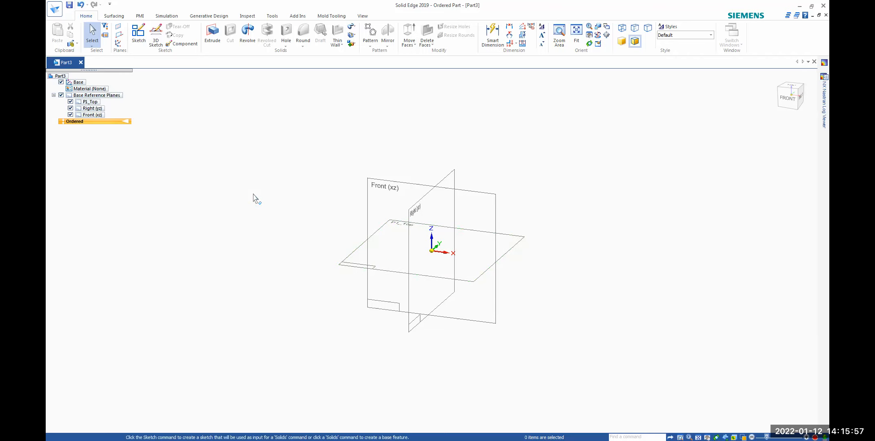
{"action": "middle_click_drag", "start_coordinate": [351, 219], "coordinate": [319, 264]}
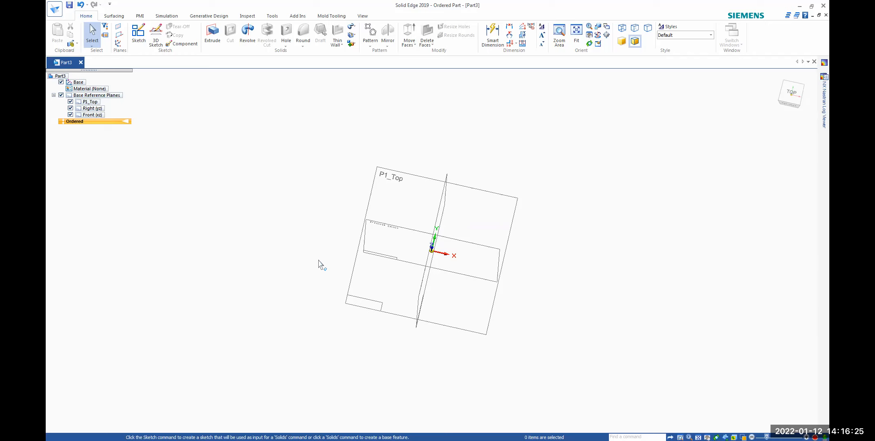
{"action": "middle_click_drag", "start_coordinate": [363, 257], "coordinate": [351, 184]}
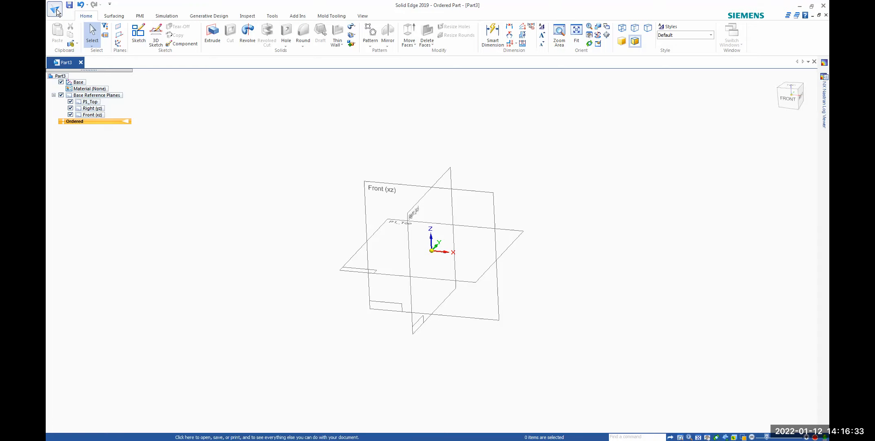
Step: Save the part under the name ME3200_Parts in the Solid Edge Templates folder on the P: drive
{"action": "left_click", "coordinate": [57, 11]}
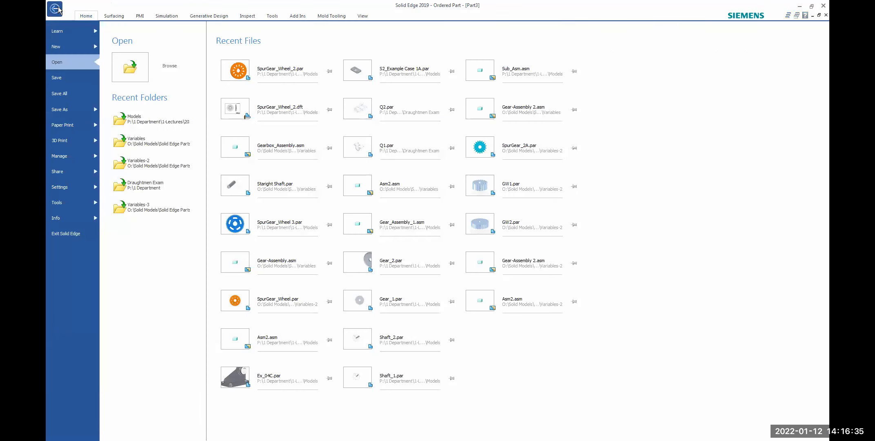
{"action": "left_click", "coordinate": [76, 112]}
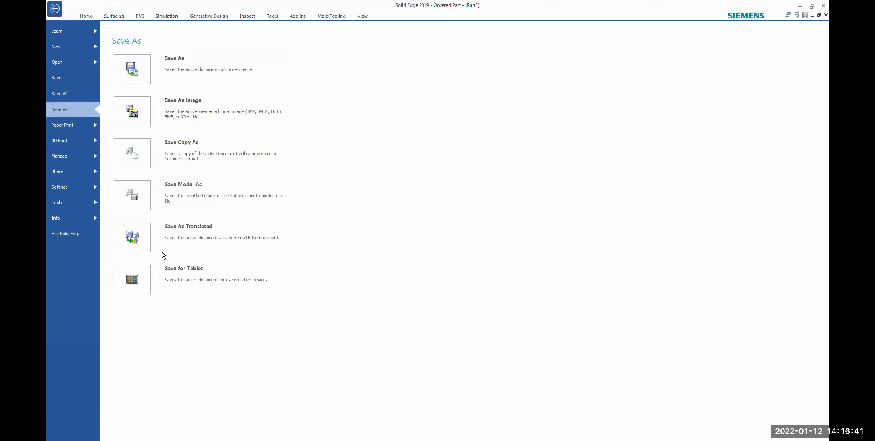
{"action": "left_click", "coordinate": [137, 70]}
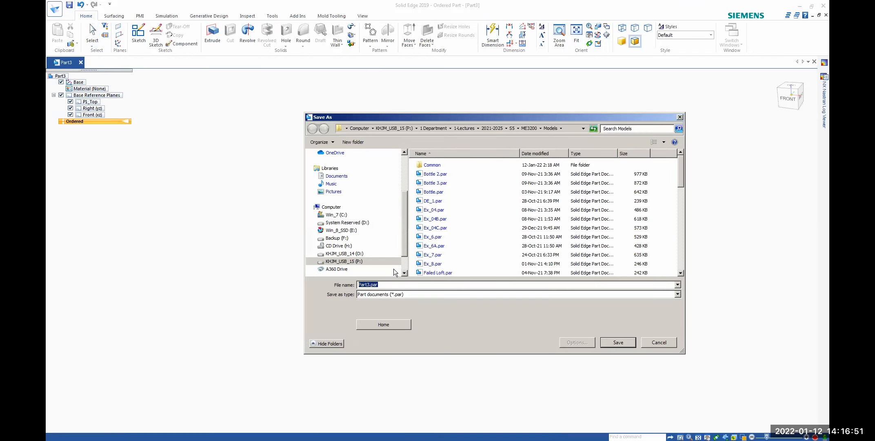
{"action": "left_click", "coordinate": [388, 127]}
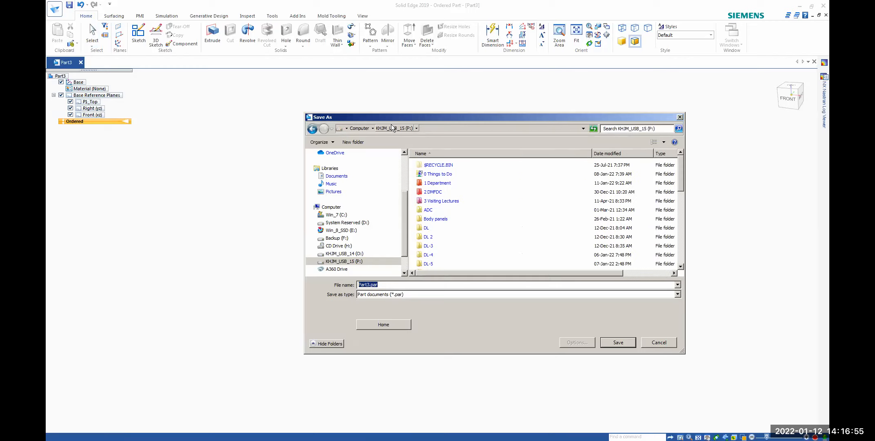
{"action": "left_click_drag", "start_coordinate": [681, 182], "coordinate": [678, 236]}
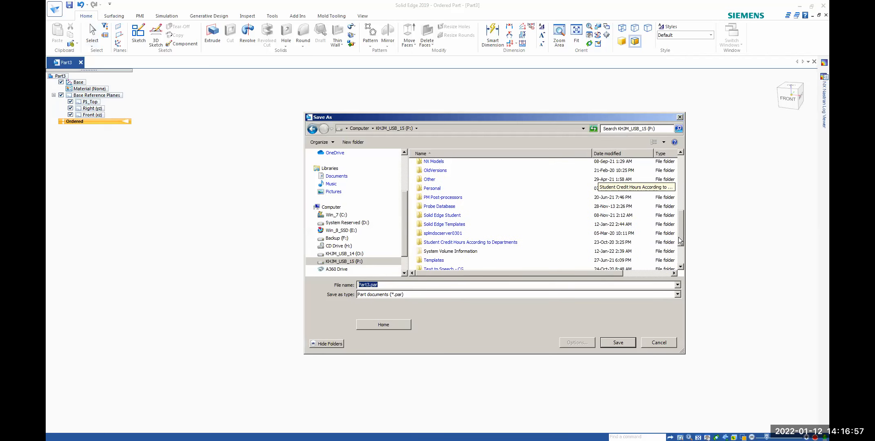
{"action": "left_click", "coordinate": [446, 227]}
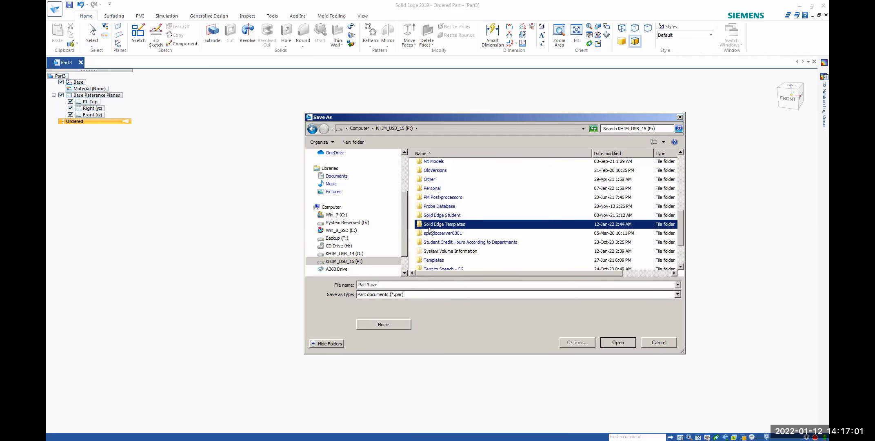
{"action": "double_click", "coordinate": [429, 228]}
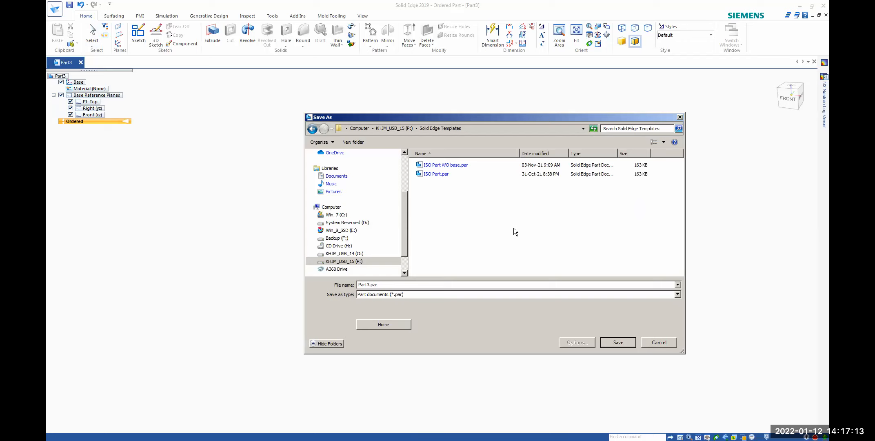
{"action": "left_click", "coordinate": [391, 284]}
{"action": "type", "text": "ME3200_Parts"}
{"action": "left_click", "coordinate": [621, 344]}
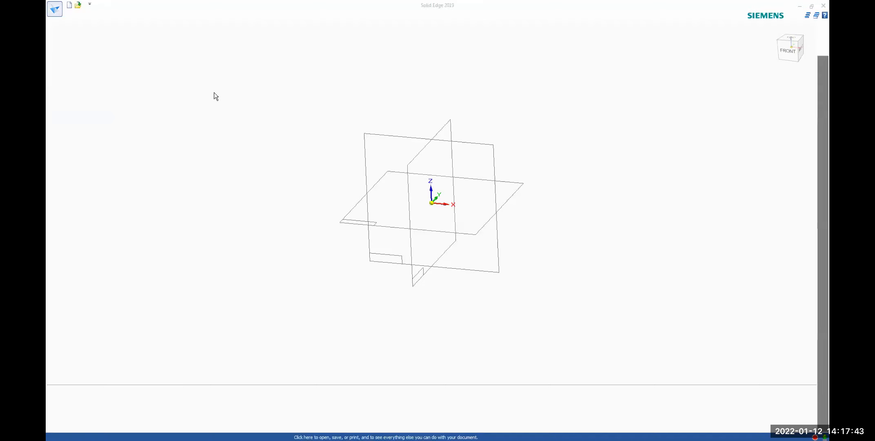
Step: Create a new part from the ME3200_Parts.par user template
{"action": "left_click", "coordinate": [55, 9]}
{"action": "mouse_move", "coordinate": [69, 47]}
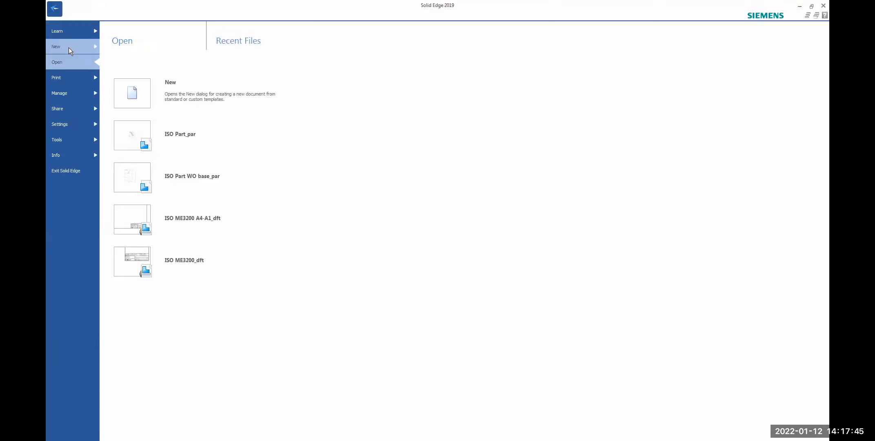
{"action": "left_click", "coordinate": [136, 91]}
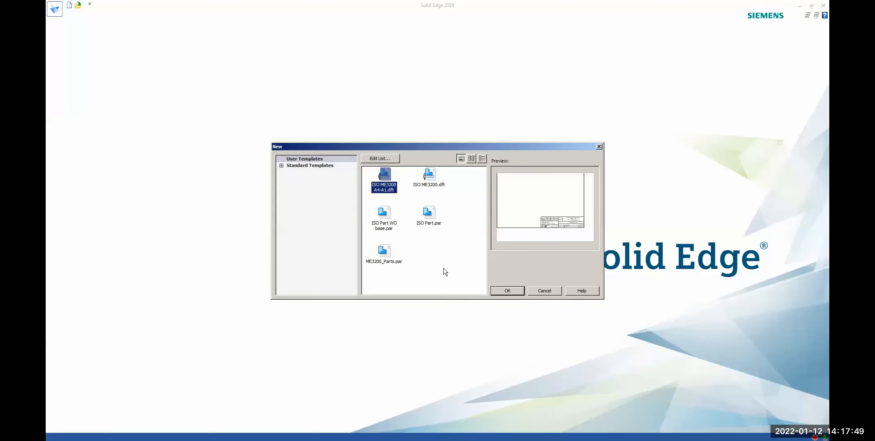
{"action": "left_click", "coordinate": [385, 257]}
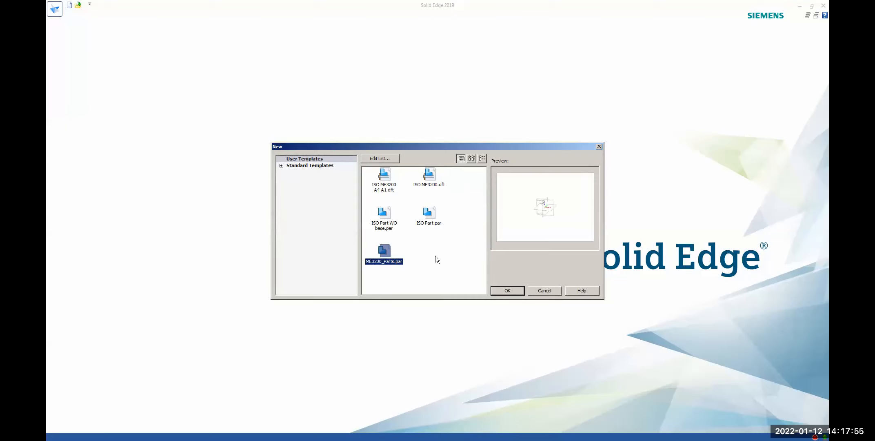
{"action": "left_click", "coordinate": [506, 291]}
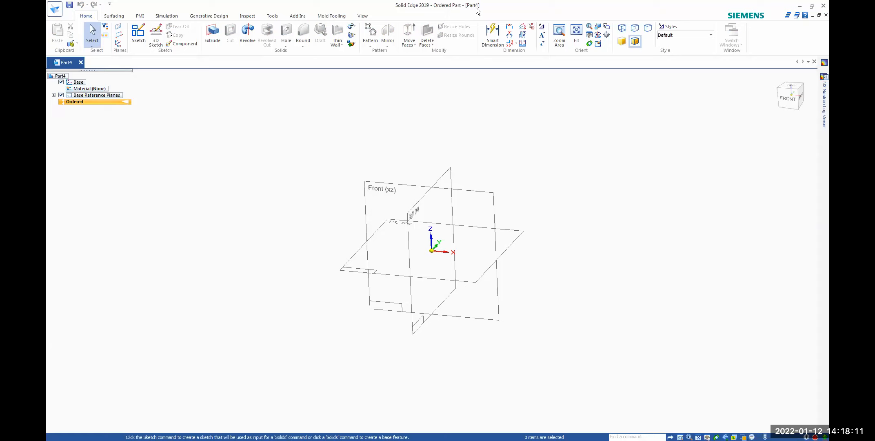
Step: Inspect the new part's reference planes from different angles and close the part
{"action": "middle_click_drag", "start_coordinate": [440, 168], "coordinate": [433, 216]}
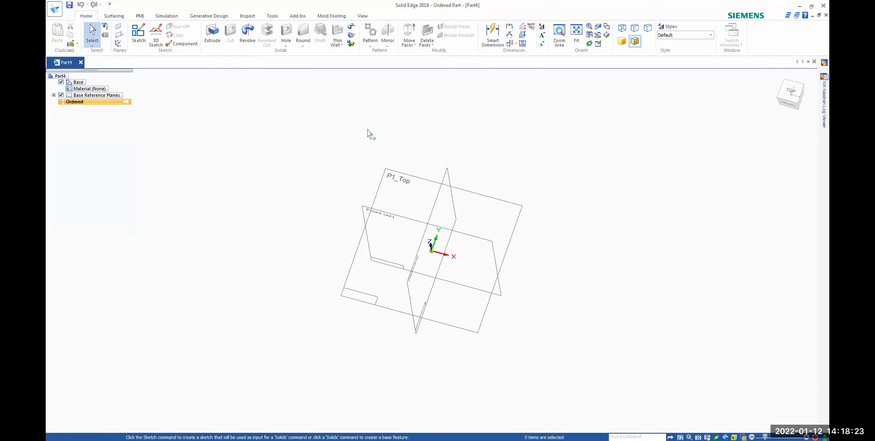
{"action": "middle_click_drag", "start_coordinate": [450, 288], "coordinate": [449, 223]}
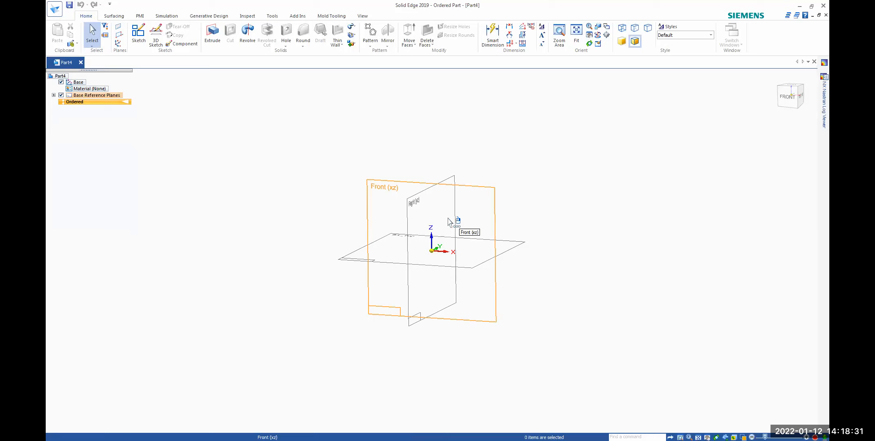
{"action": "left_click", "coordinate": [83, 62]}
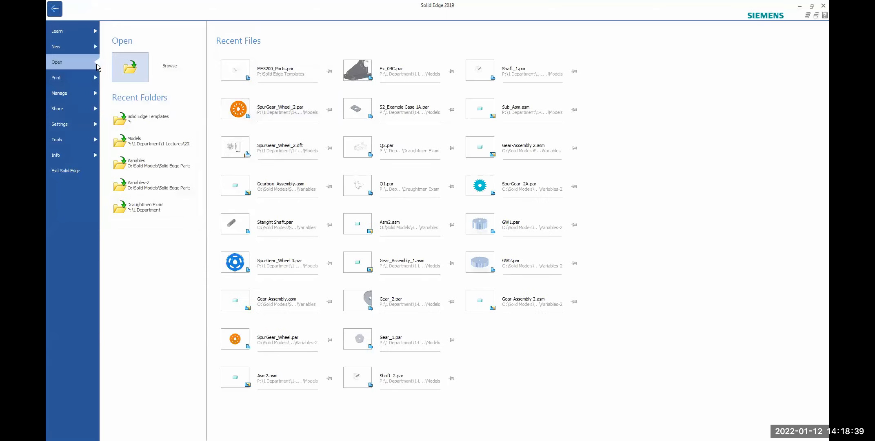
Step: Browse the ANSI Inch, ANSI Metric, DIN Metric and Metric standard template sets for a new document
{"action": "left_click", "coordinate": [62, 45]}
{"action": "left_click", "coordinate": [139, 84]}
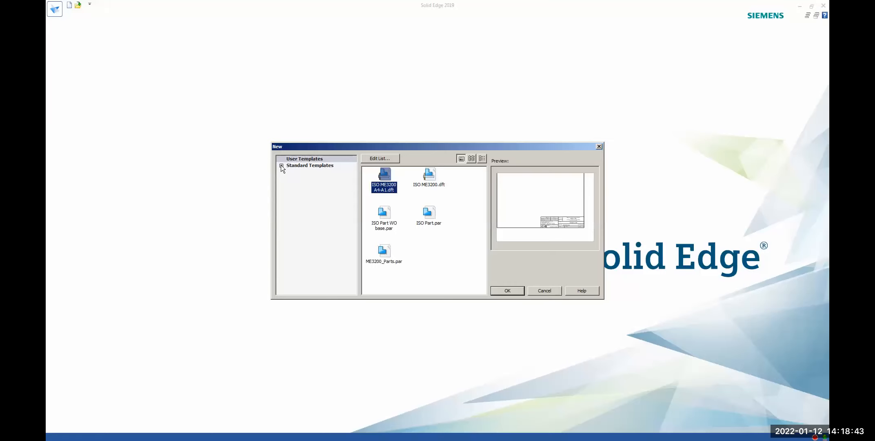
{"action": "left_click", "coordinate": [281, 165]}
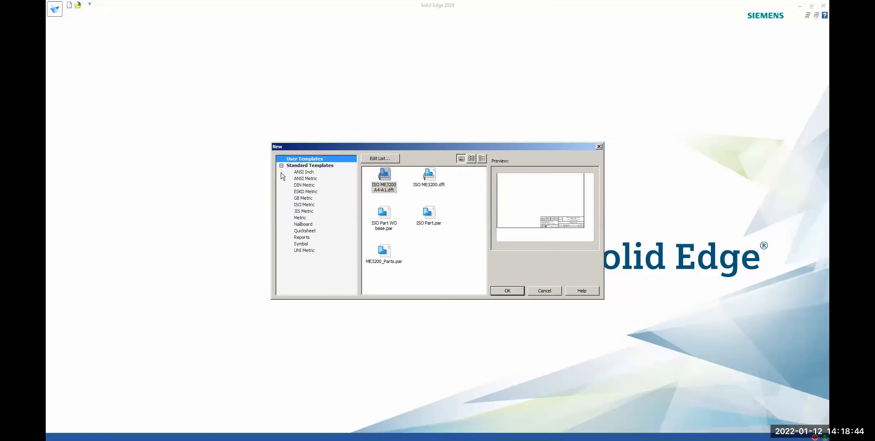
{"action": "left_click", "coordinate": [309, 173]}
{"action": "left_click", "coordinate": [309, 179]}
{"action": "left_click", "coordinate": [308, 185]}
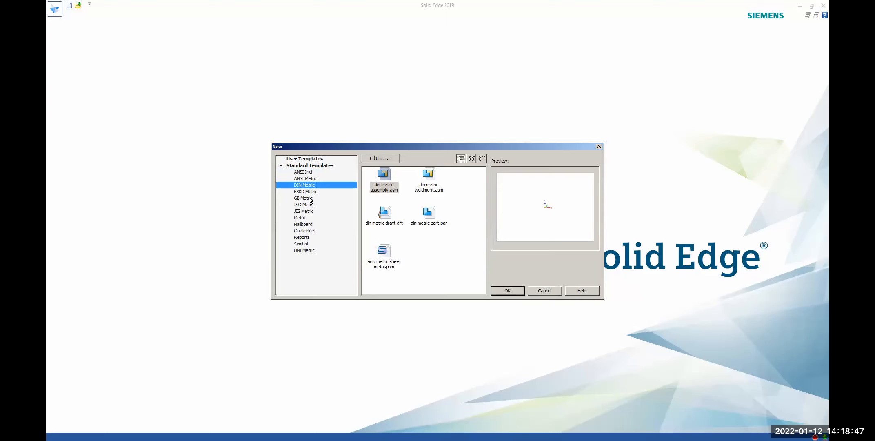
{"action": "left_click", "coordinate": [302, 218]}
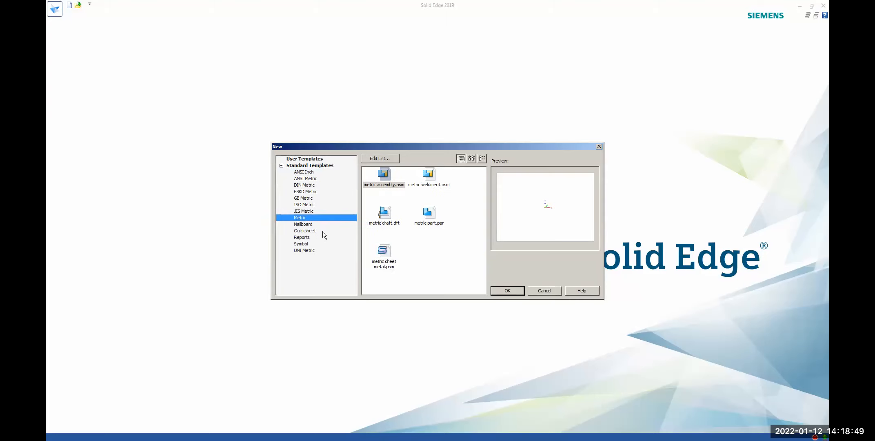
Step: Create a new draft from the ISO Metric standard template iso metric draft.dft and close the EdgeBar property page
{"action": "left_click", "coordinate": [307, 204]}
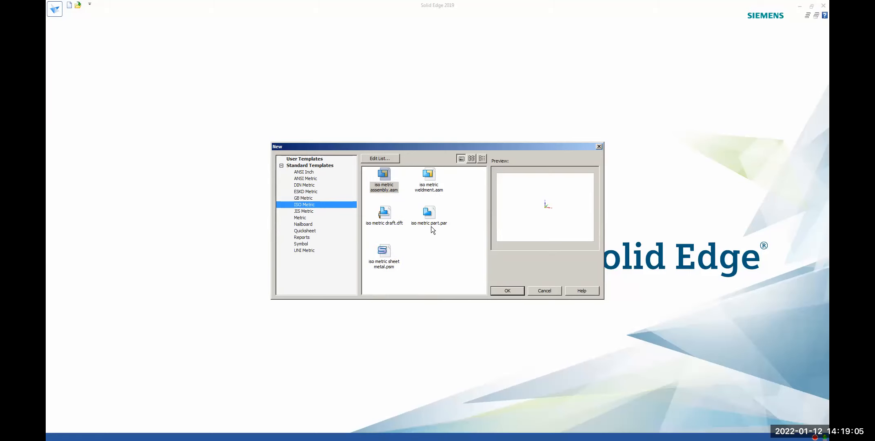
{"action": "left_click", "coordinate": [382, 217]}
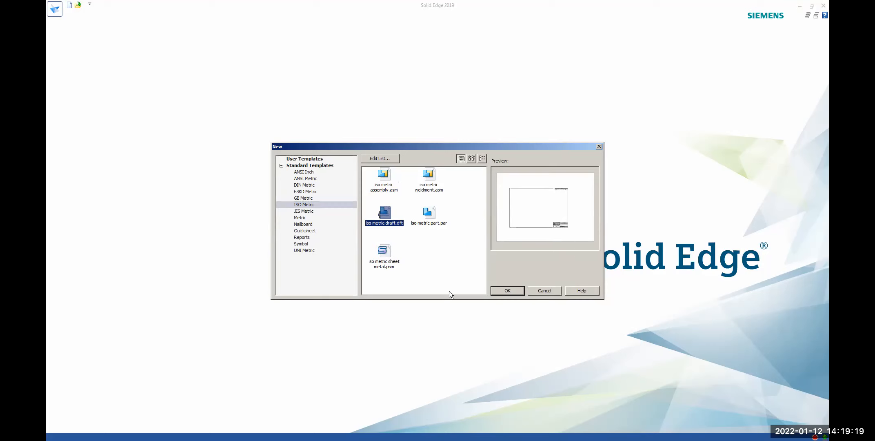
{"action": "left_click", "coordinate": [501, 292]}
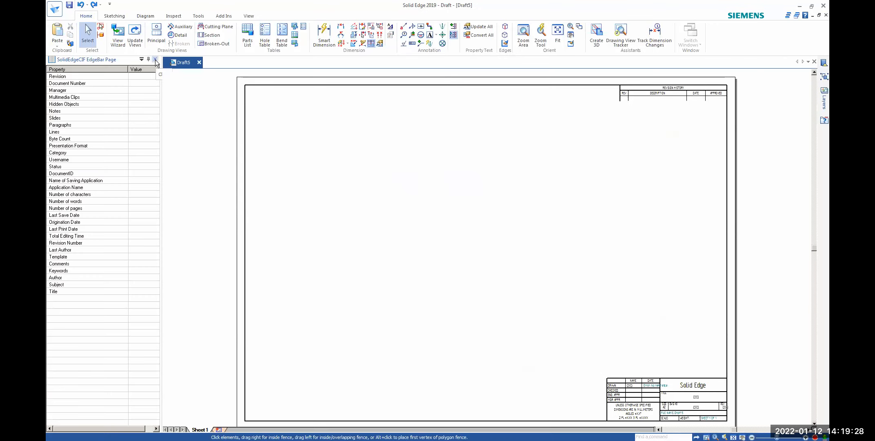
{"action": "left_click", "coordinate": [156, 60]}
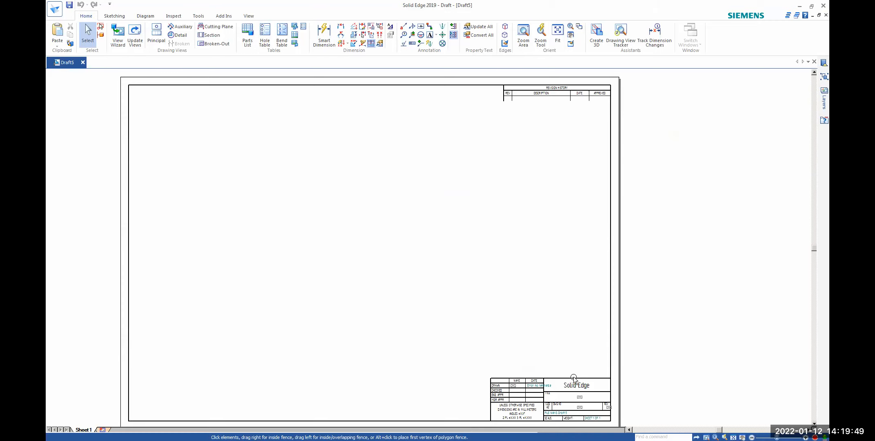
Step: Examine the title block and border of the new draft sheet
{"action": "scroll", "coordinate": [566, 360], "scroll_direction": "up", "scroll_amount": 2}
{"action": "scroll", "coordinate": [565, 365], "scroll_direction": "down", "scroll_amount": 2}
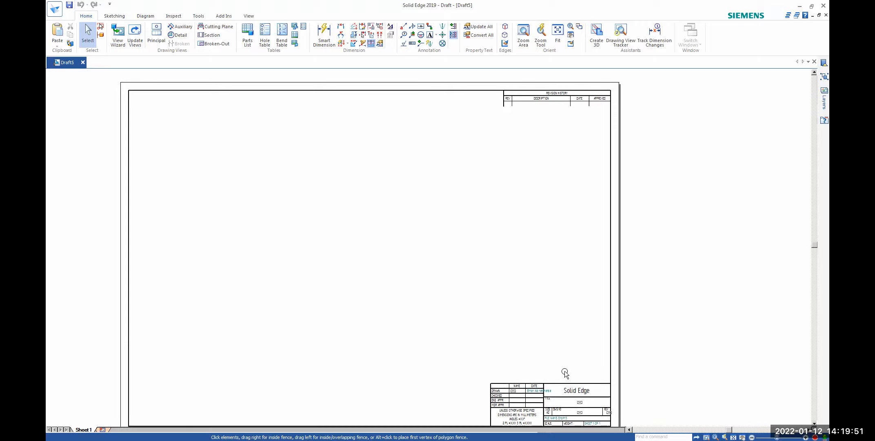
{"action": "scroll", "coordinate": [564, 347], "scroll_direction": "down", "scroll_amount": 1}
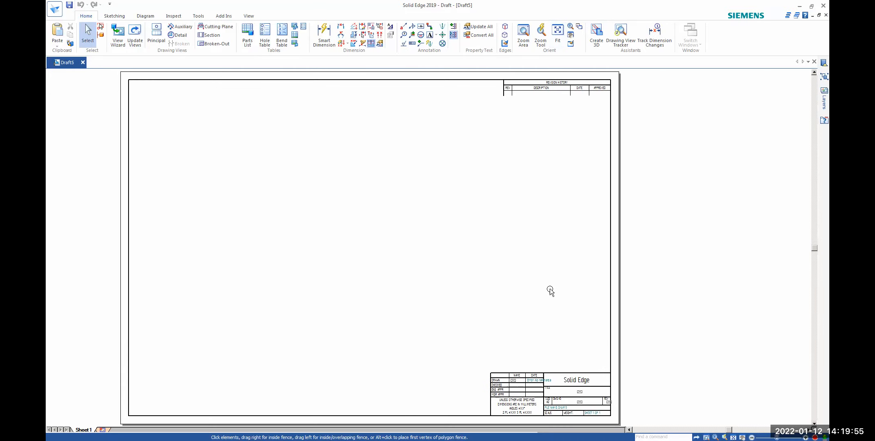
{"action": "scroll", "coordinate": [549, 318], "scroll_direction": "up", "scroll_amount": 1}
{"action": "scroll", "coordinate": [550, 327], "scroll_direction": "up", "scroll_amount": 1}
{"action": "scroll", "coordinate": [549, 282], "scroll_direction": "down", "scroll_amount": 5}
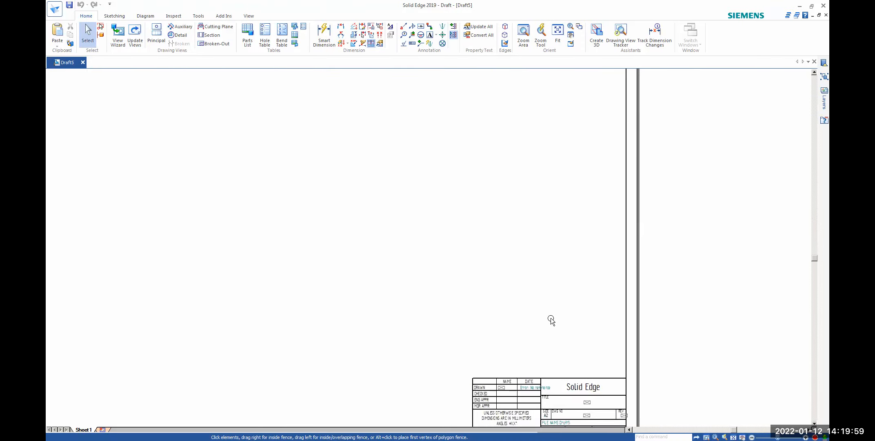
{"action": "scroll", "coordinate": [522, 214], "scroll_direction": "up", "scroll_amount": 2}
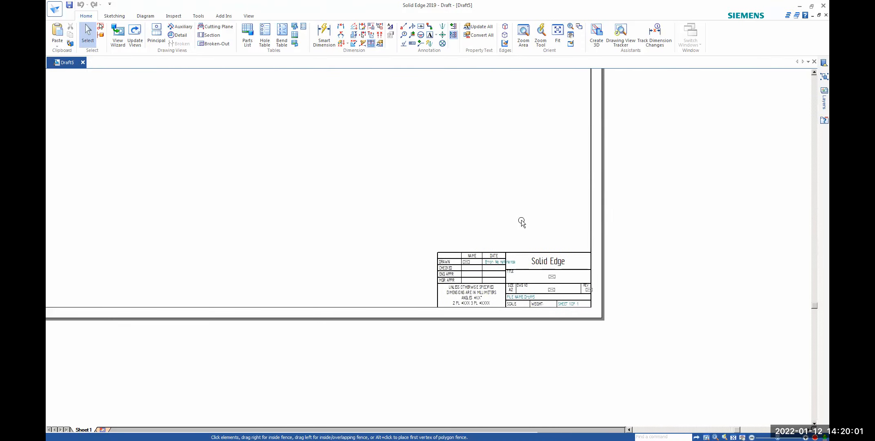
Step: Inspect the title block's fields up close and fit the whole sheet in view
{"action": "scroll", "coordinate": [521, 218], "scroll_direction": "up", "scroll_amount": 3}
{"action": "scroll", "coordinate": [522, 212], "scroll_direction": "down", "scroll_amount": 3}
{"action": "scroll", "coordinate": [527, 226], "scroll_direction": "up", "scroll_amount": 2}
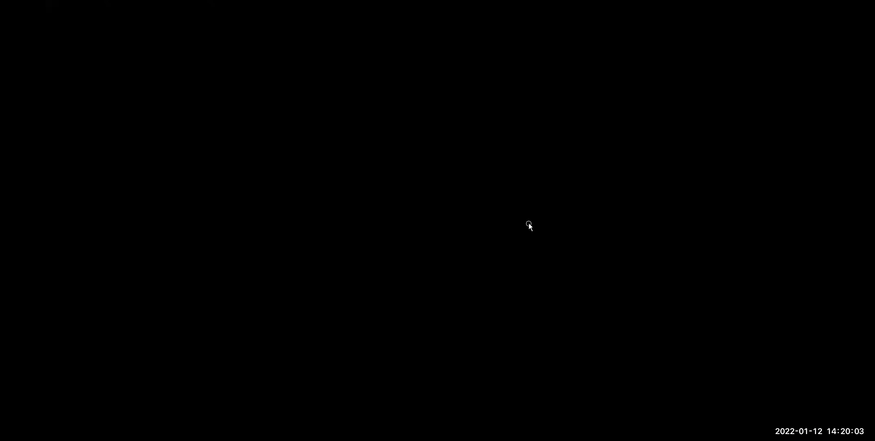
{"action": "scroll", "coordinate": [545, 232], "scroll_direction": "up", "scroll_amount": 1}
{"action": "scroll", "coordinate": [479, 227], "scroll_direction": "down", "scroll_amount": 2}
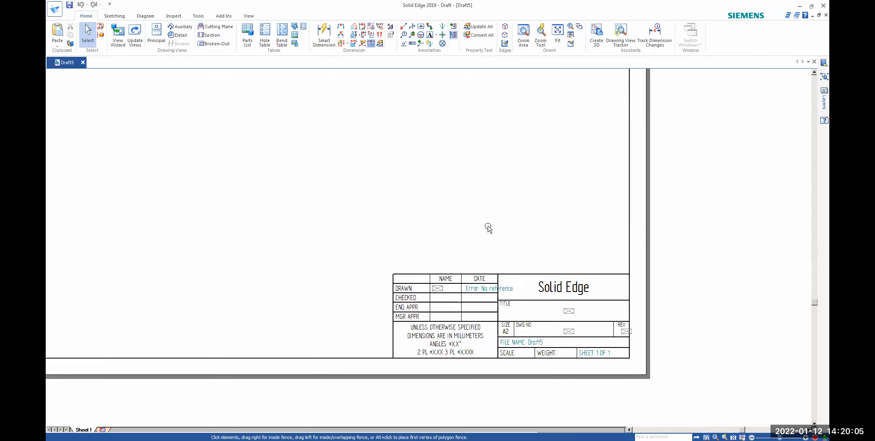
{"action": "scroll", "coordinate": [486, 229], "scroll_direction": "up", "scroll_amount": 2}
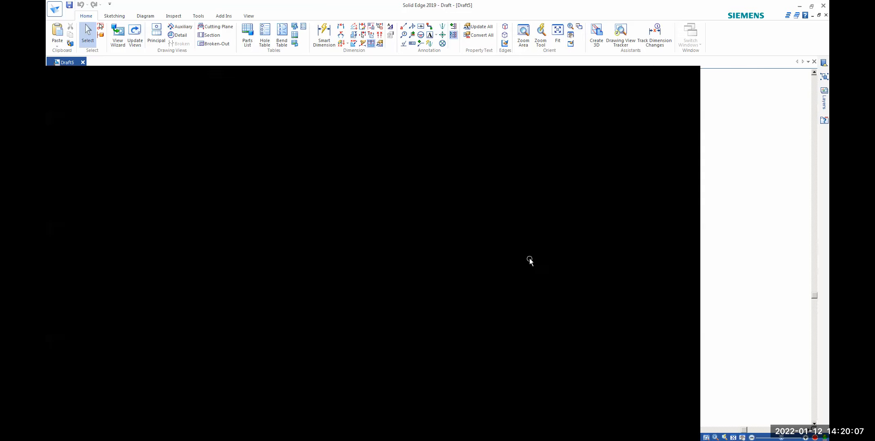
{"action": "scroll", "coordinate": [533, 274], "scroll_direction": "up", "scroll_amount": 3}
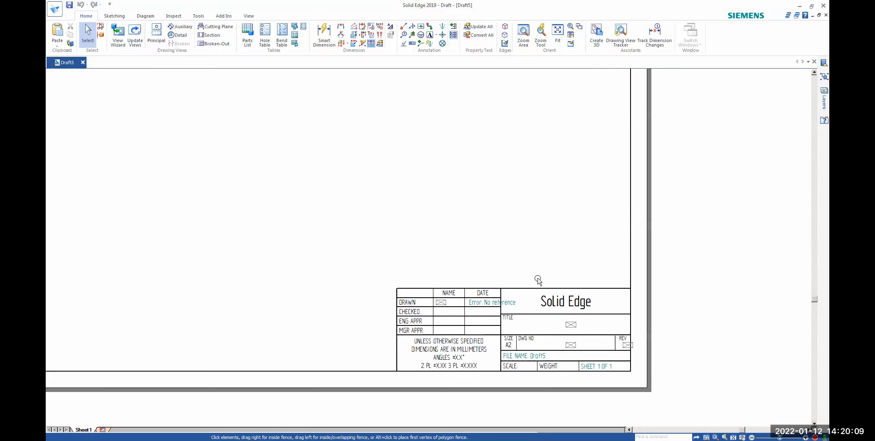
{"action": "scroll", "coordinate": [576, 246], "scroll_direction": "down", "scroll_amount": 2}
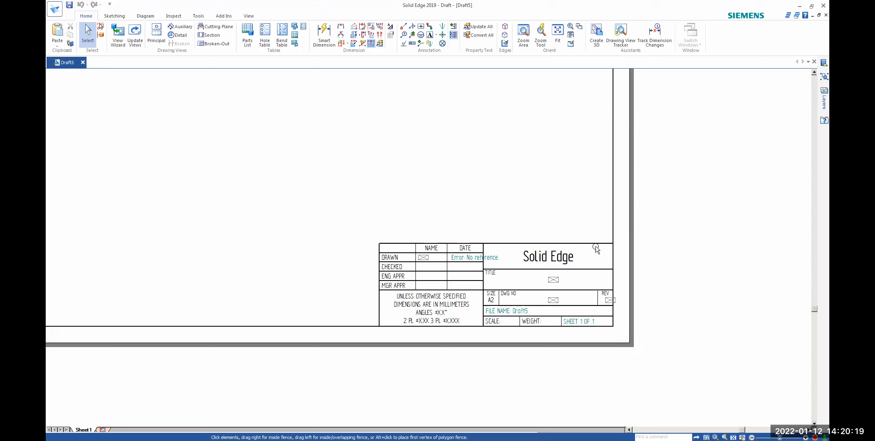
{"action": "left_click", "coordinate": [557, 33]}
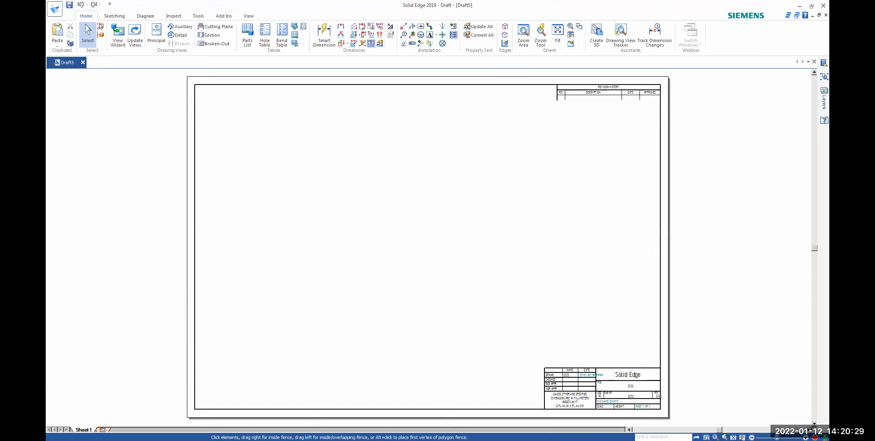
{"action": "key", "text": "alt+Tab"}
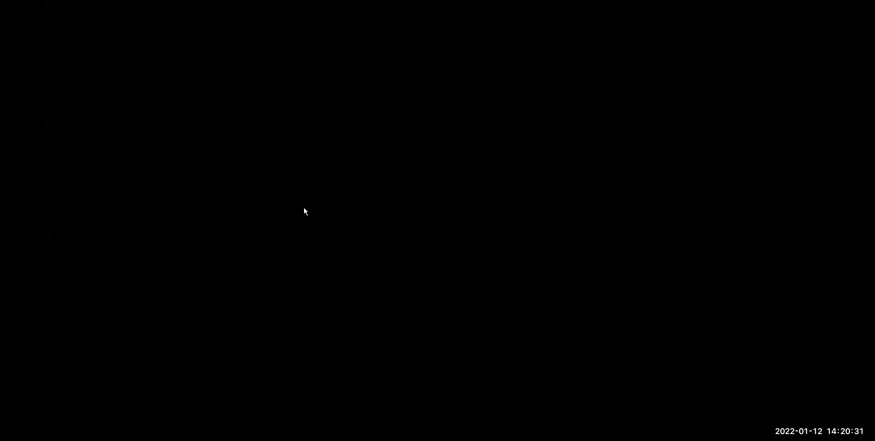
{"action": "left_click", "coordinate": [304, 208]}
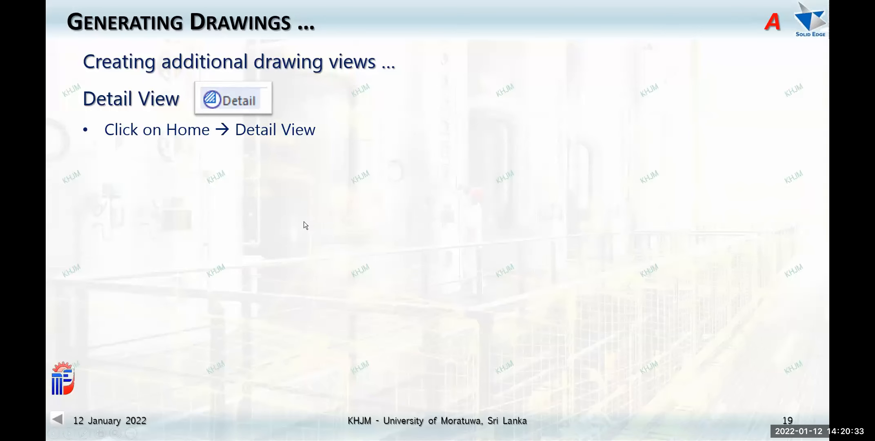
{"action": "left_click", "coordinate": [303, 222]}
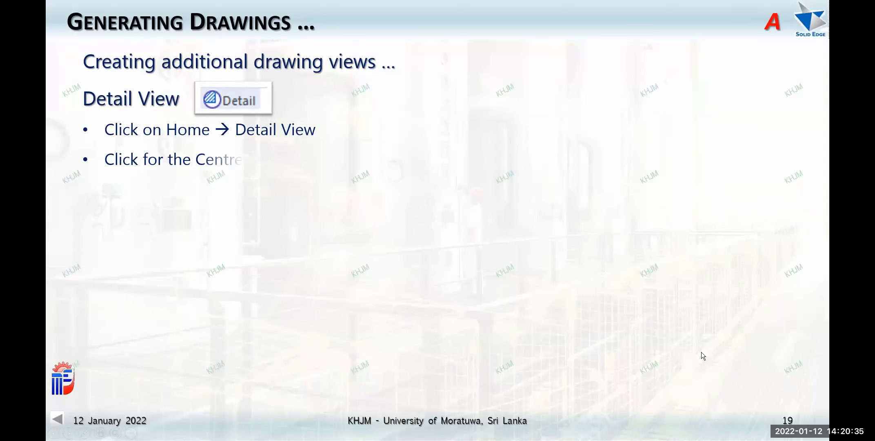
{"action": "left_click", "coordinate": [486, 297]}
{"action": "left_click", "coordinate": [485, 295]}
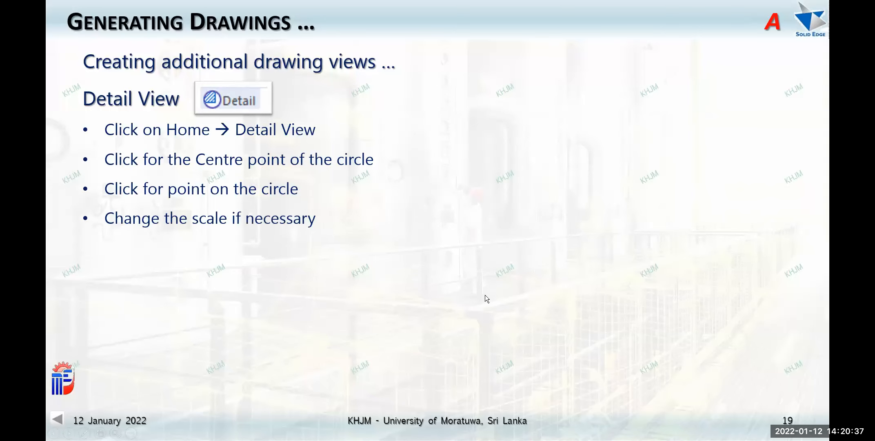
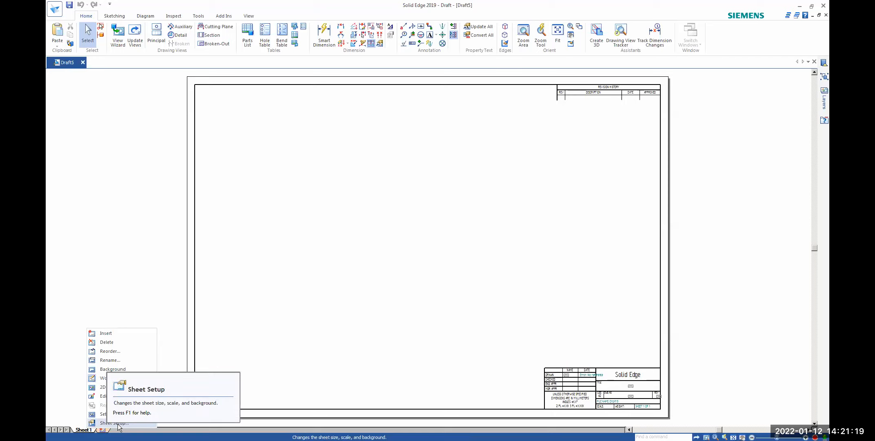
Step: Review the size and scale options in the setup of Sheet1 and set the sheet name to ygyret
{"action": "left_click", "coordinate": [116, 423]}
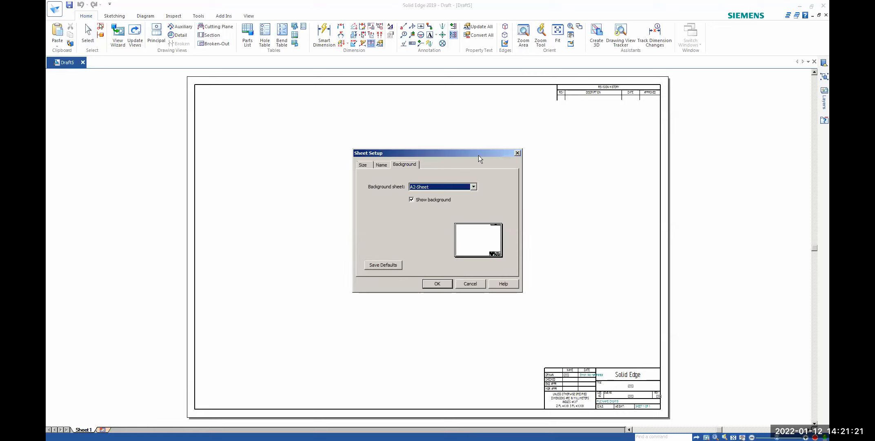
{"action": "left_click_drag", "start_coordinate": [472, 153], "coordinate": [450, 147]}
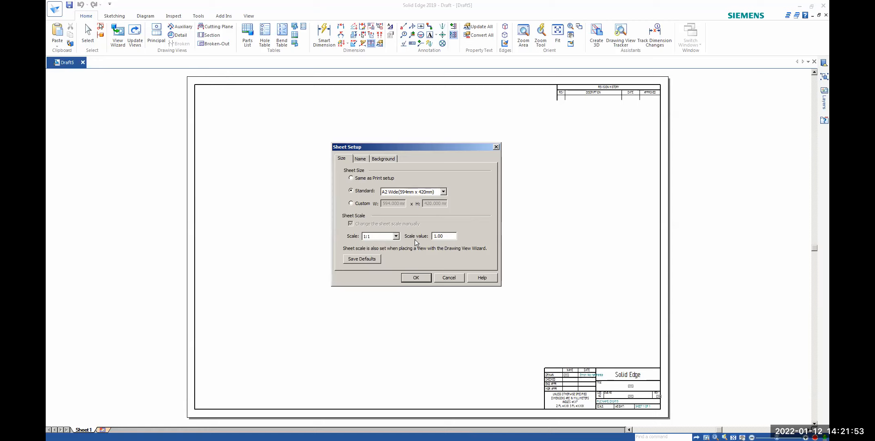
{"action": "left_click", "coordinate": [395, 236]}
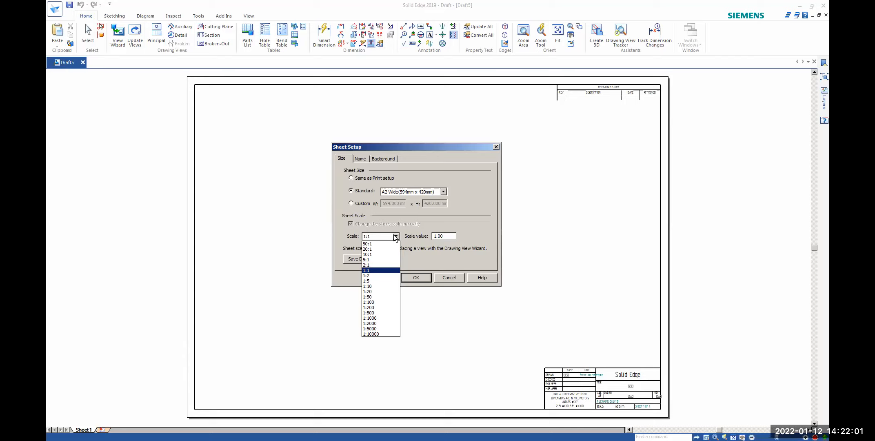
{"action": "left_click", "coordinate": [430, 167]}
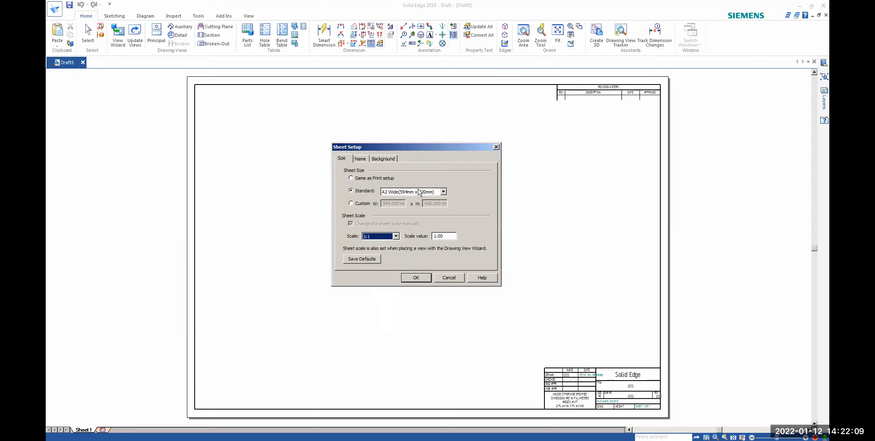
{"action": "left_click", "coordinate": [361, 159]}
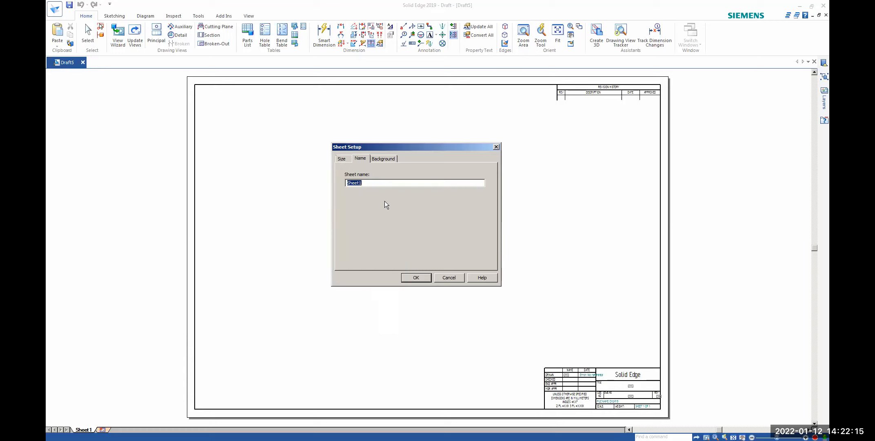
{"action": "type", "text": "ygyret"}
Step: Assign A3-Sheet as the background sheet, apply the sheet setup and fit the sheet in view
{"action": "left_click", "coordinate": [378, 158]}
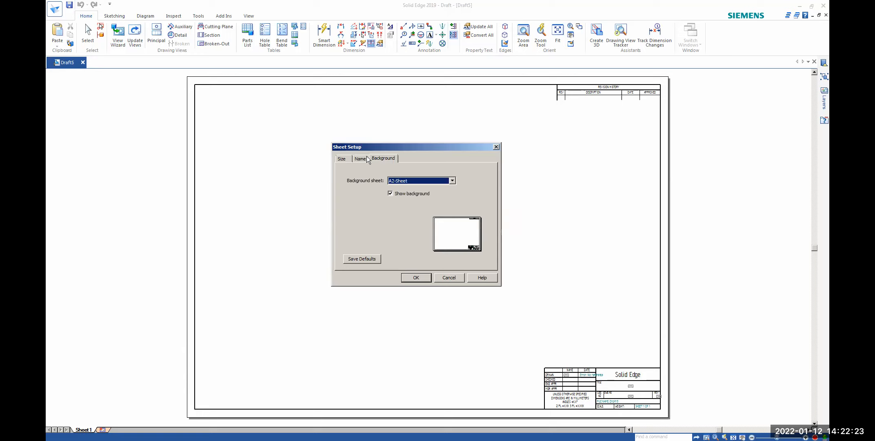
{"action": "left_click", "coordinate": [343, 159]}
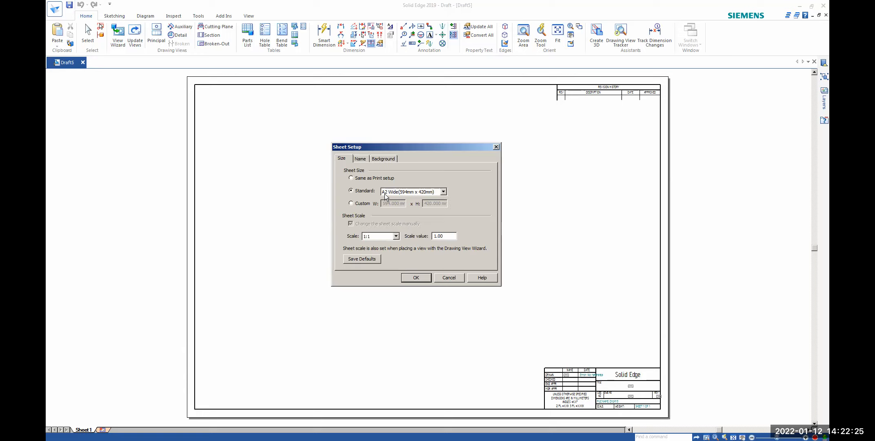
{"action": "left_click", "coordinate": [383, 157]}
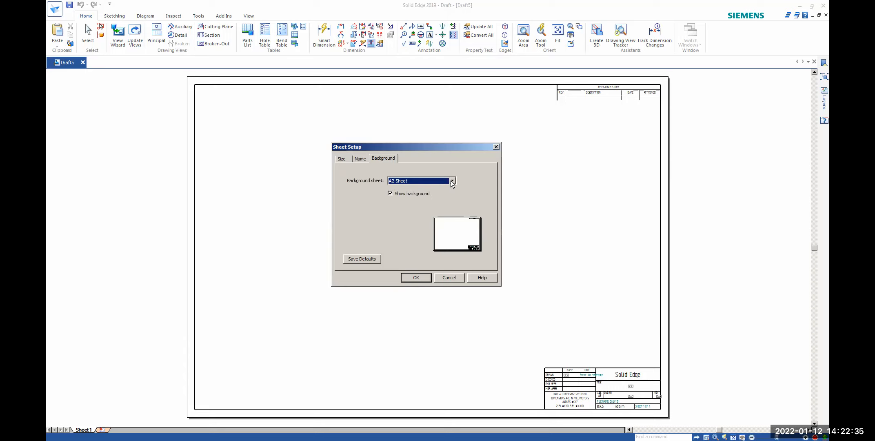
{"action": "left_click", "coordinate": [439, 183]}
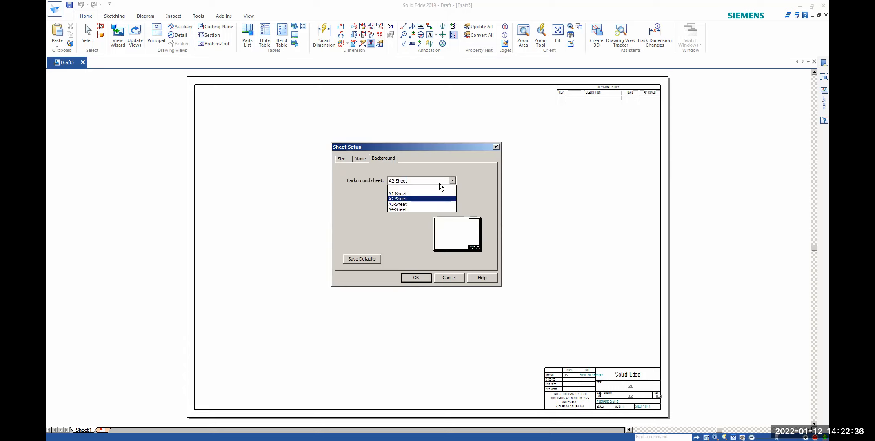
{"action": "left_click", "coordinate": [412, 203]}
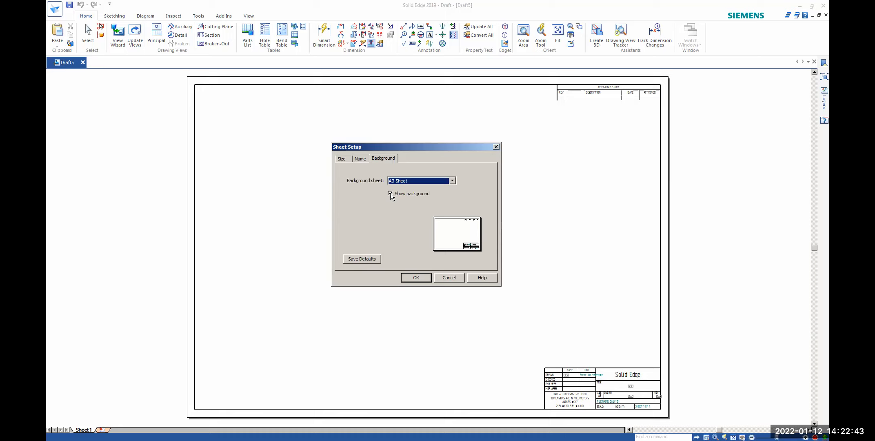
{"action": "left_click", "coordinate": [416, 277]}
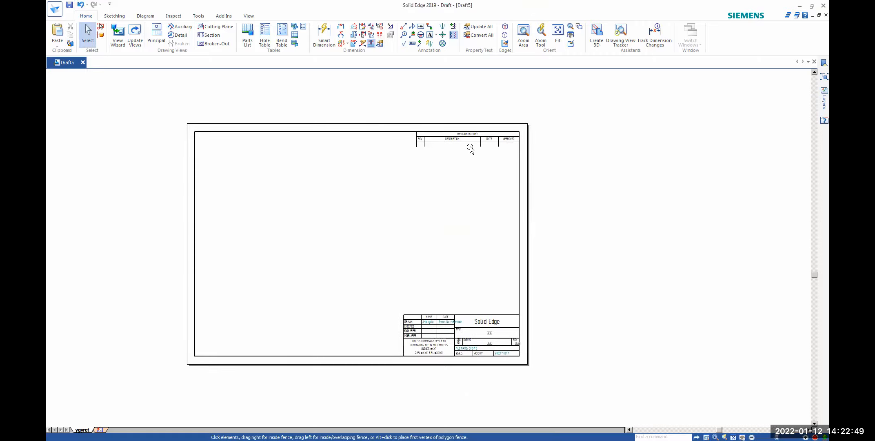
{"action": "left_click", "coordinate": [557, 33]}
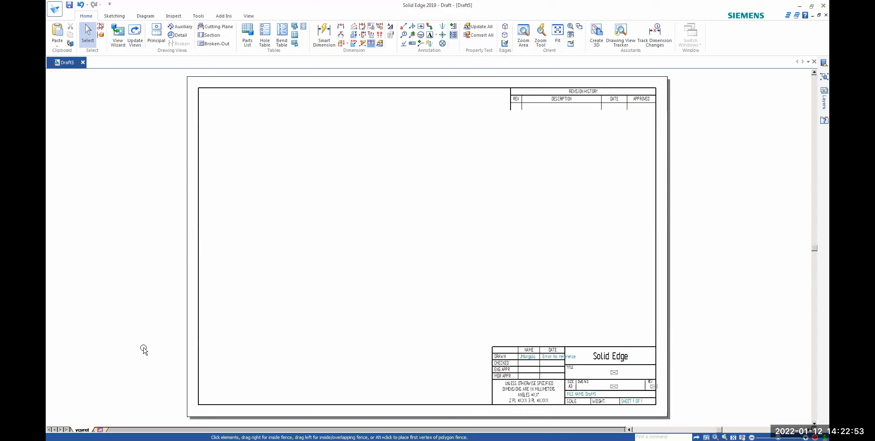
Step: Check the size settings in the ygyret sheet's setup and turn off its background display
{"action": "right_click", "coordinate": [87, 429]}
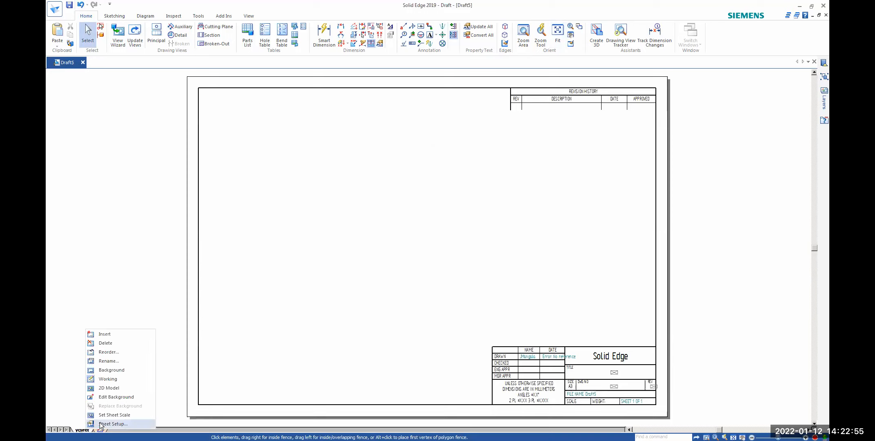
{"action": "left_click", "coordinate": [113, 423]}
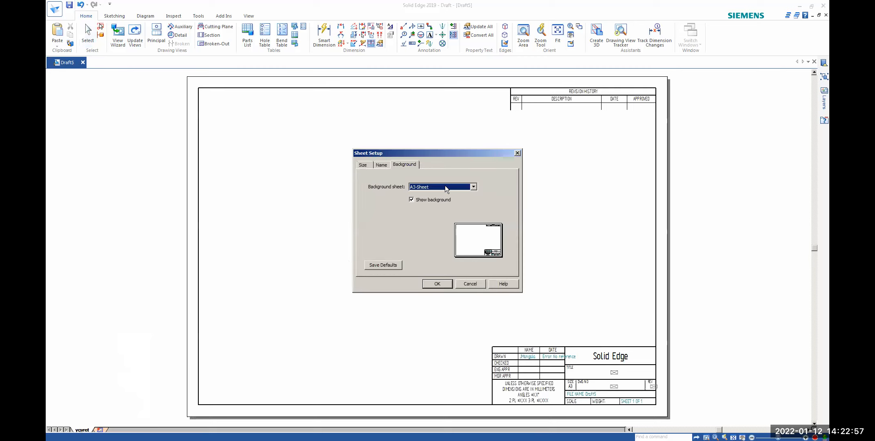
{"action": "left_click", "coordinate": [362, 164]}
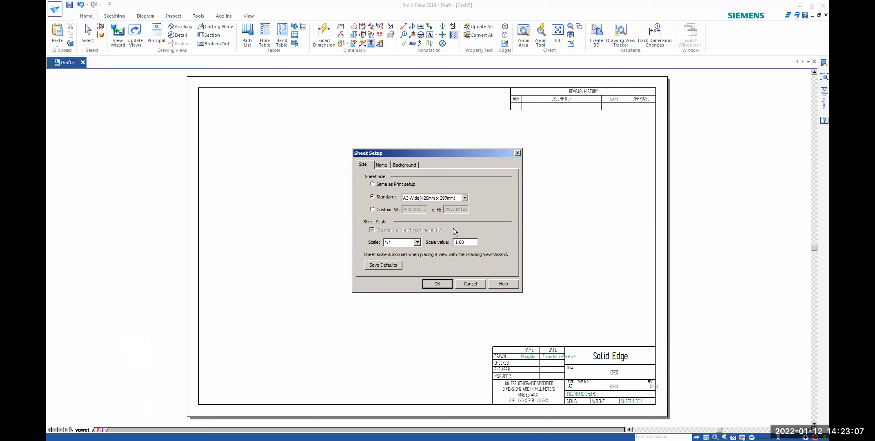
{"action": "left_click", "coordinate": [403, 165]}
{"action": "left_click", "coordinate": [422, 201]}
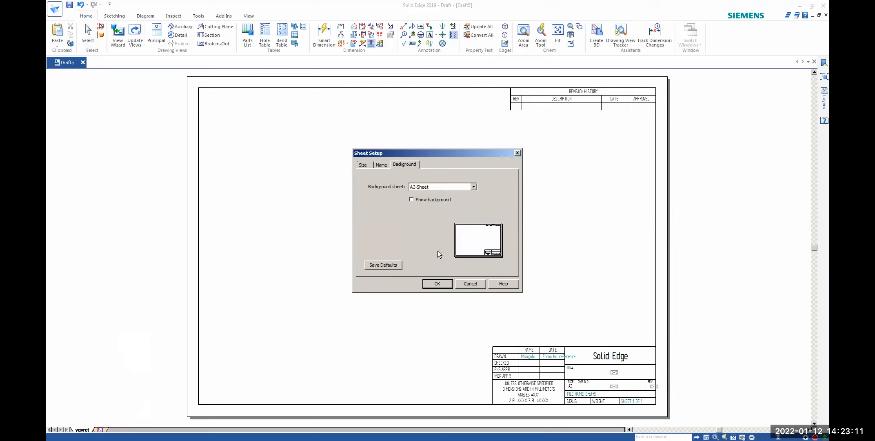
{"action": "left_click", "coordinate": [437, 283]}
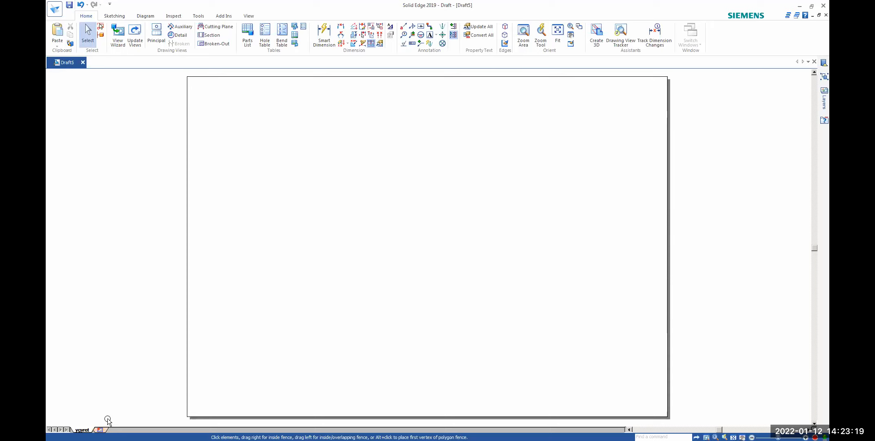
Step: Turn on the display of the background sheets and view the A3-Sheet and A1-Sheet backgrounds
{"action": "right_click", "coordinate": [86, 430]}
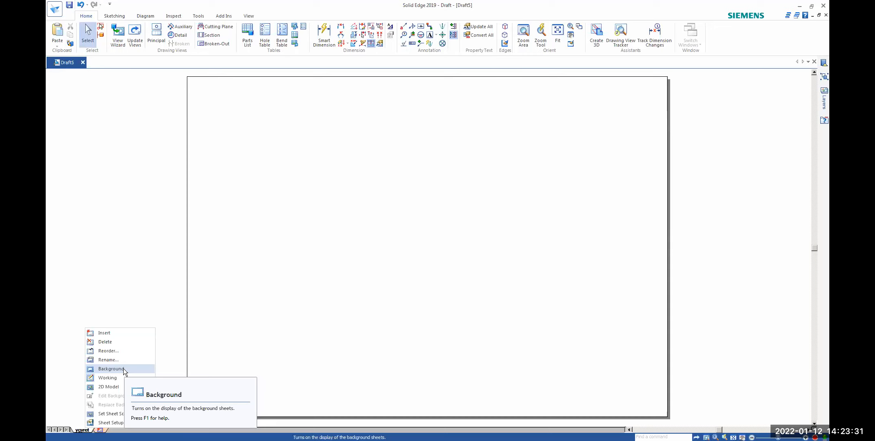
{"action": "left_click", "coordinate": [124, 369]}
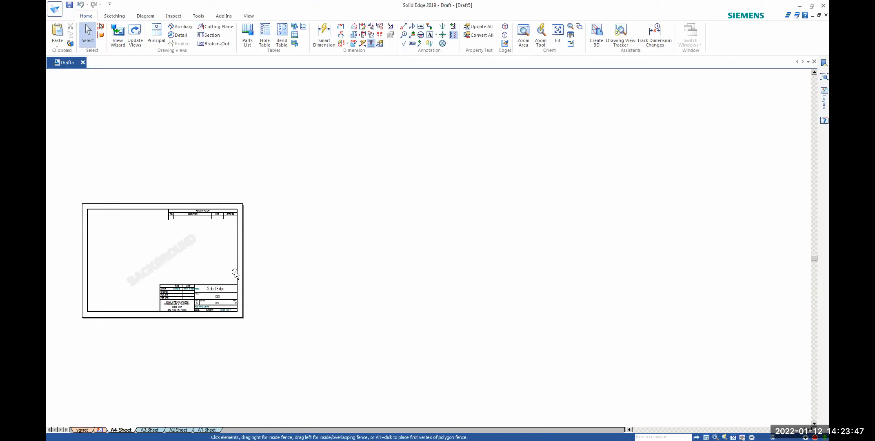
{"action": "left_click", "coordinate": [150, 429]}
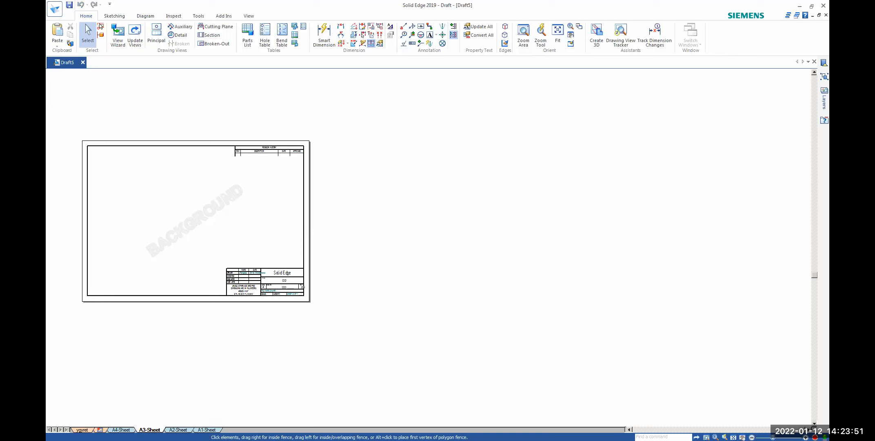
{"action": "left_click", "coordinate": [206, 430]}
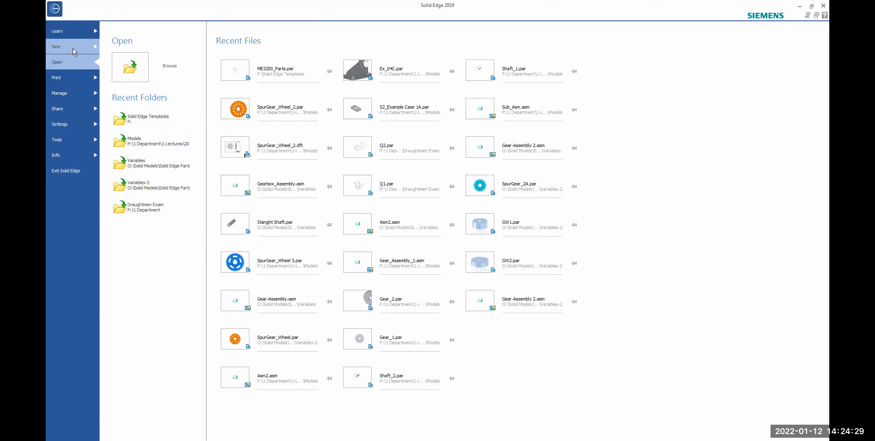
Step: Open the dialog for creating a new document and bring up the Solid Edge Templates folder on drive P
{"action": "mouse_move", "coordinate": [73, 48]}
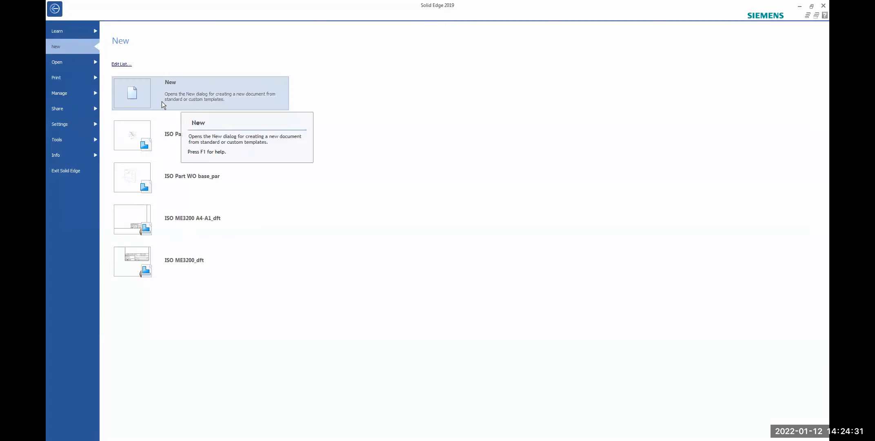
{"action": "left_click", "coordinate": [147, 96]}
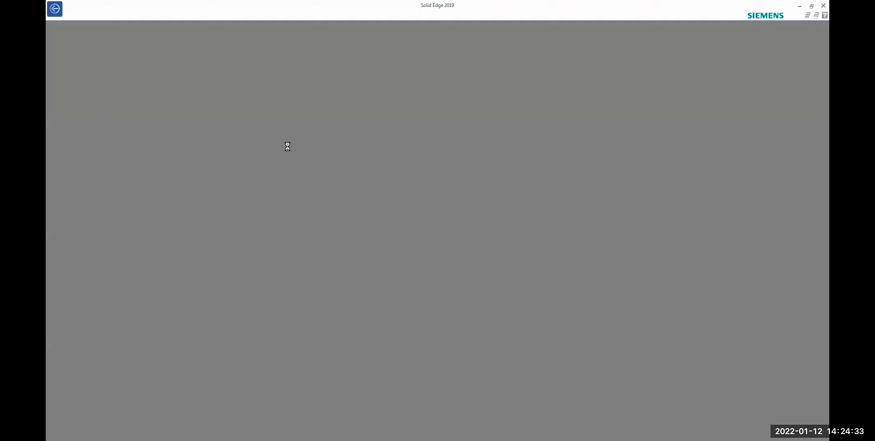
{"action": "left_click", "coordinate": [306, 159]}
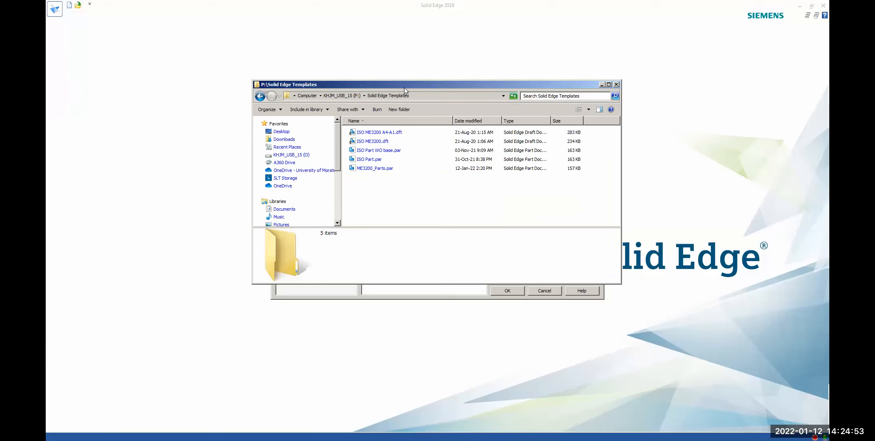
Step: Close the templates folder window, create a draft from the ISO ME3200 A4-A1.dft template and close the SolidEdgeCIF EdgeBar page
{"action": "left_click_drag", "start_coordinate": [404, 88], "coordinate": [480, 222]}
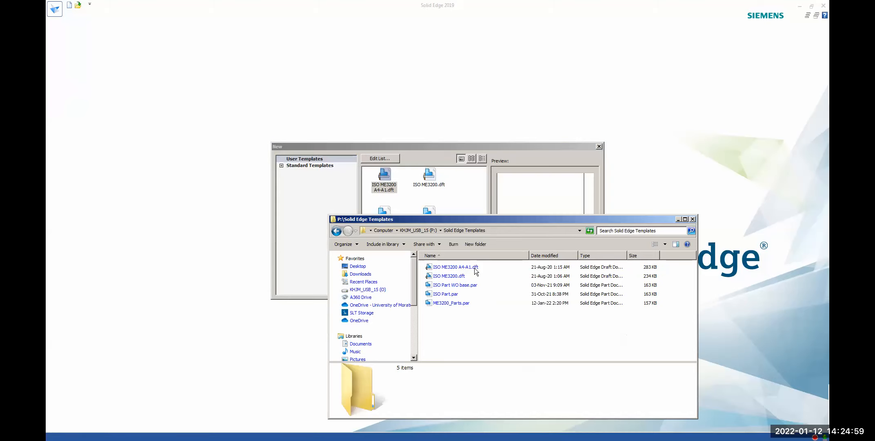
{"action": "left_click", "coordinate": [693, 220]}
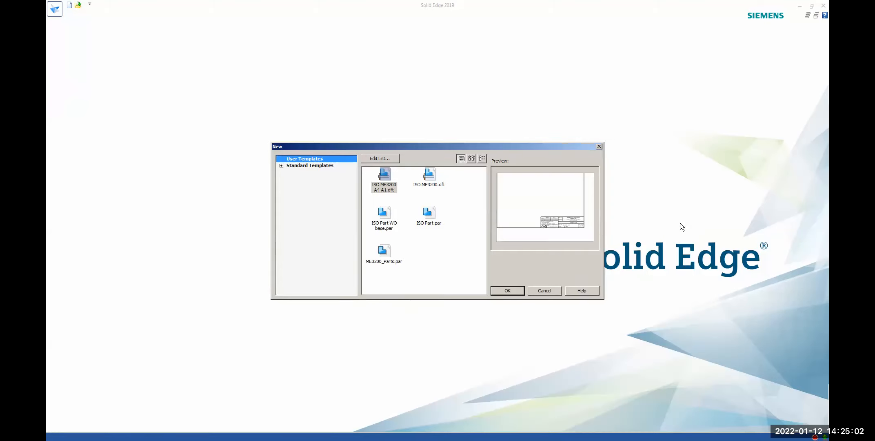
{"action": "left_click", "coordinate": [512, 287]}
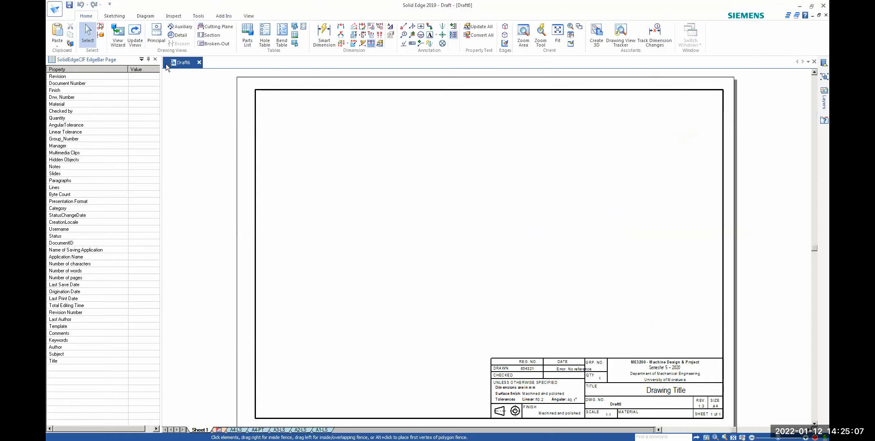
{"action": "left_click", "coordinate": [155, 59]}
Step: Examine the title block on Sheet1 up close and fit the whole sheet in view
{"action": "scroll", "coordinate": [526, 356], "scroll_direction": "up", "scroll_amount": 3}
{"action": "middle_click_drag", "start_coordinate": [528, 359], "coordinate": [480, 202]}
{"action": "scroll", "coordinate": [486, 219], "scroll_direction": "up", "scroll_amount": 2}
{"action": "scroll", "coordinate": [486, 201], "scroll_direction": "down", "scroll_amount": 2}
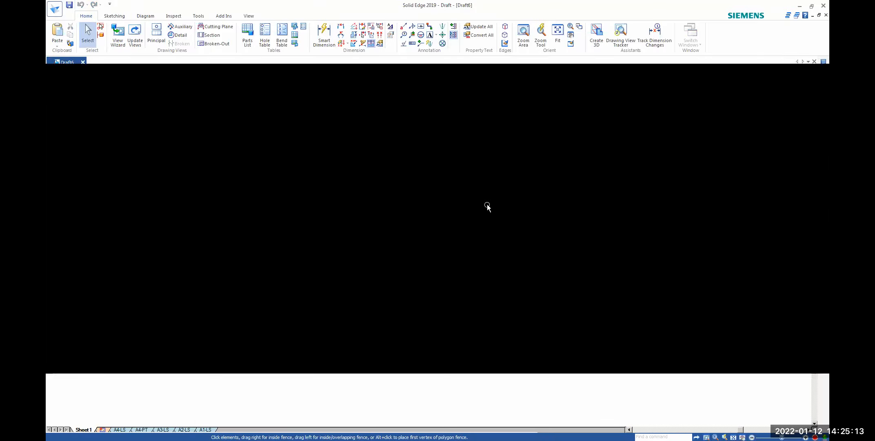
{"action": "middle_click_drag", "start_coordinate": [483, 239], "coordinate": [582, 242]}
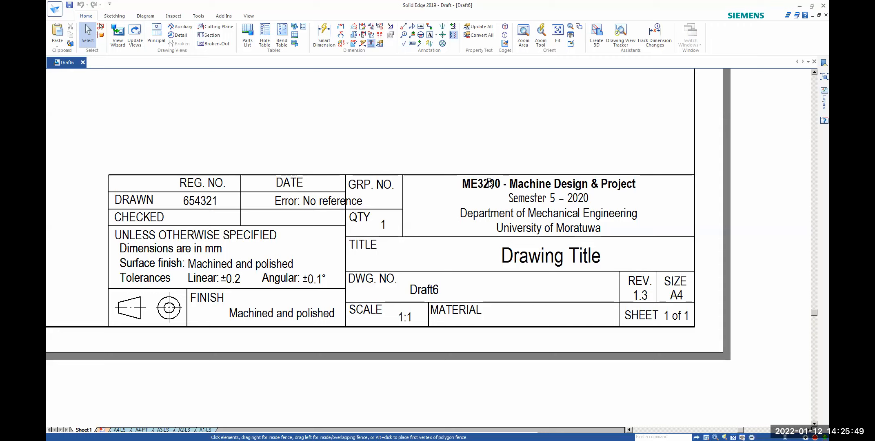
{"action": "left_click", "coordinate": [558, 32]}
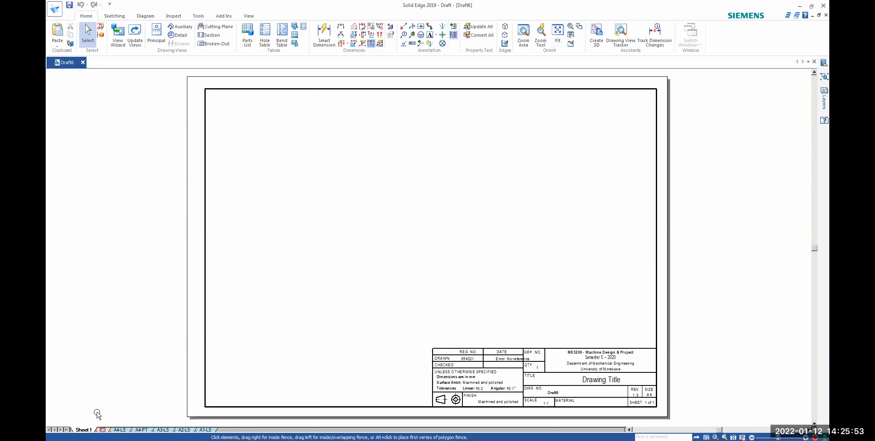
Step: Turn off the background sheet display, undock the Select options and switch to editing the background with the A3-LS sheet shown
{"action": "right_click", "coordinate": [86, 430]}
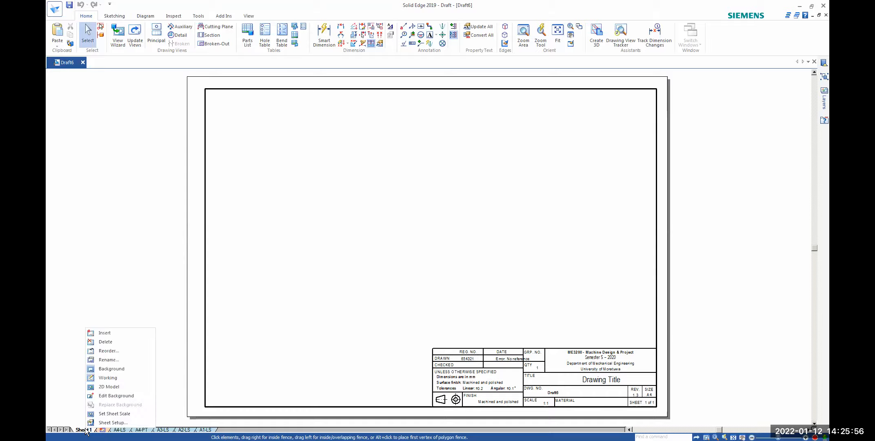
{"action": "left_click", "coordinate": [98, 369]}
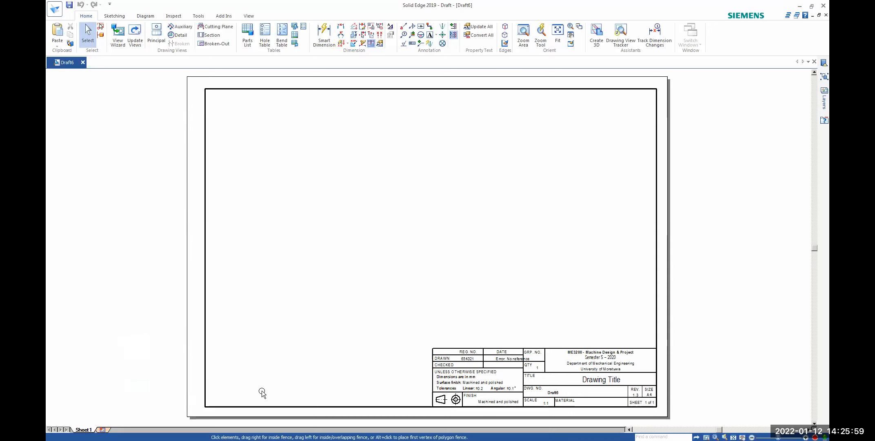
{"action": "left_click_drag", "start_coordinate": [829, 167], "coordinate": [708, 161]}
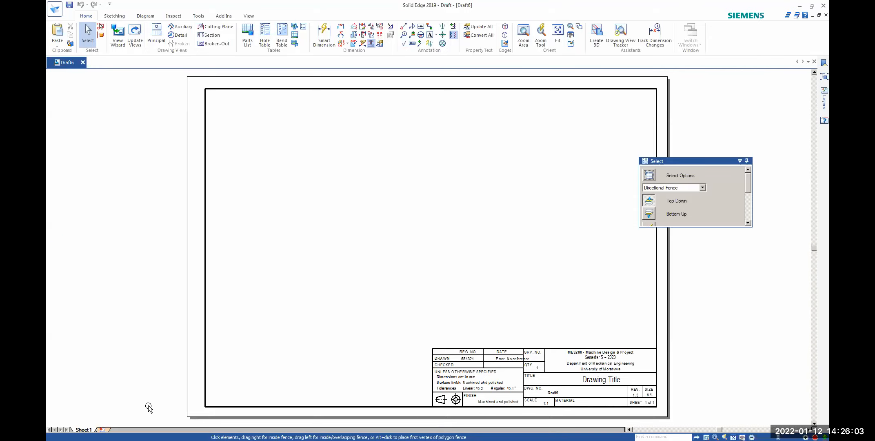
{"action": "right_click", "coordinate": [82, 430]}
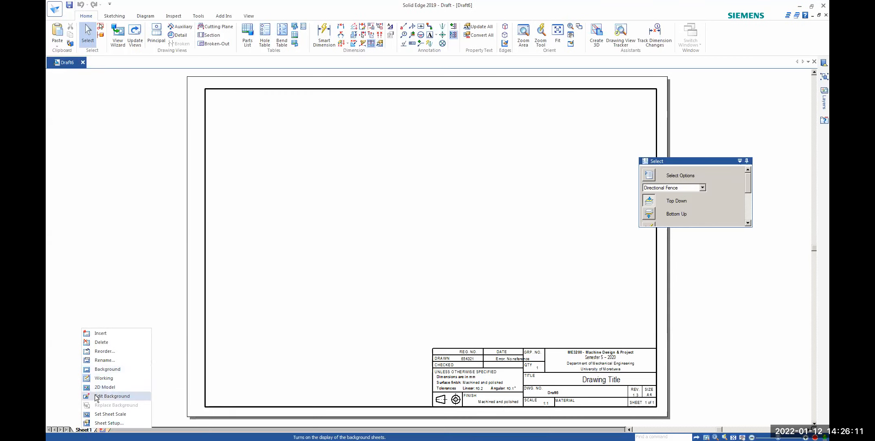
{"action": "left_click", "coordinate": [115, 395]}
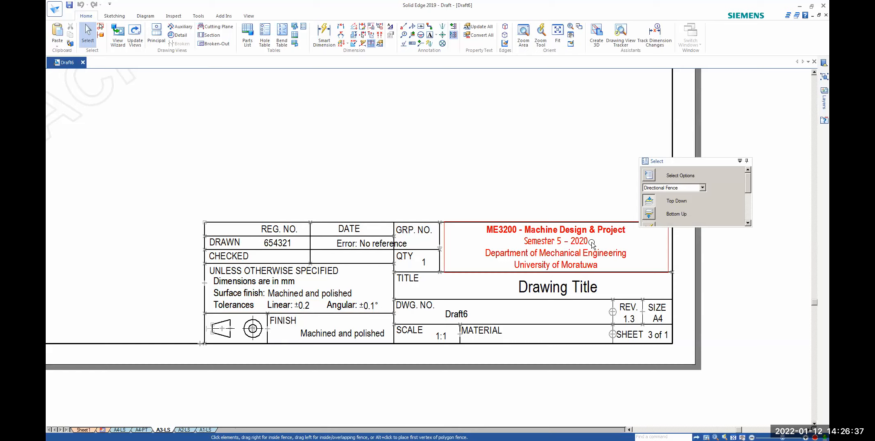
Step: Open the course heading text box in the A3-LS title block for editing, check its formatting options and leave it
{"action": "left_click", "coordinate": [503, 228]}
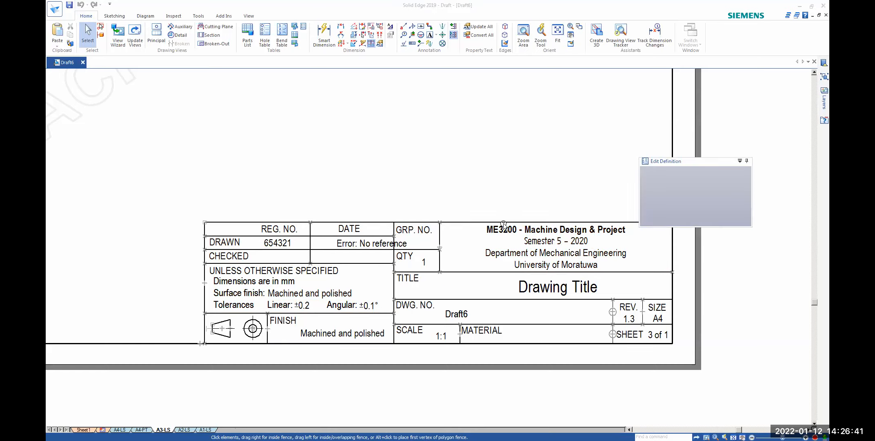
{"action": "double_click", "coordinate": [503, 226]}
{"action": "left_click", "coordinate": [529, 231]}
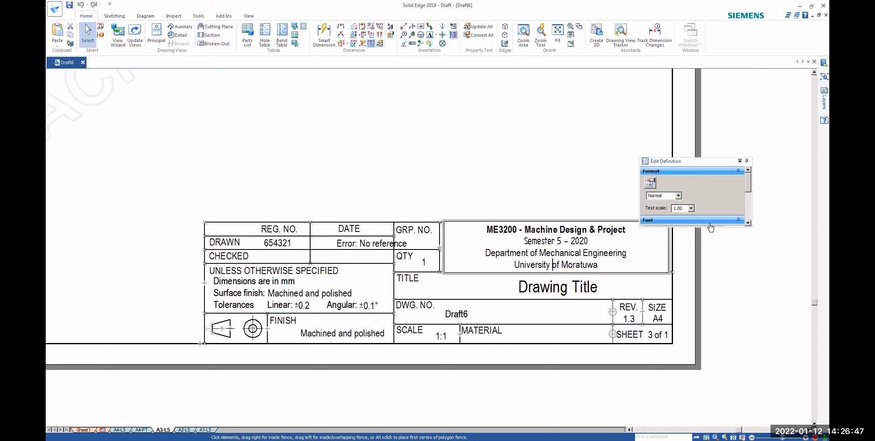
{"action": "left_click_drag", "start_coordinate": [747, 185], "coordinate": [755, 217]}
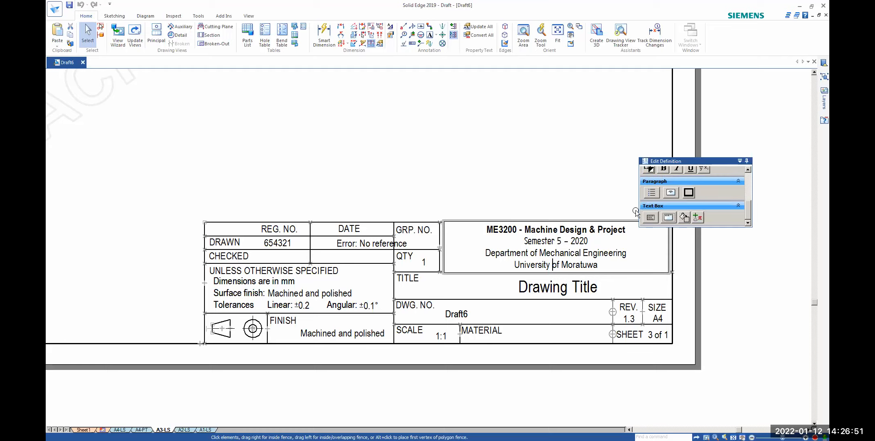
{"action": "left_click", "coordinate": [604, 199]}
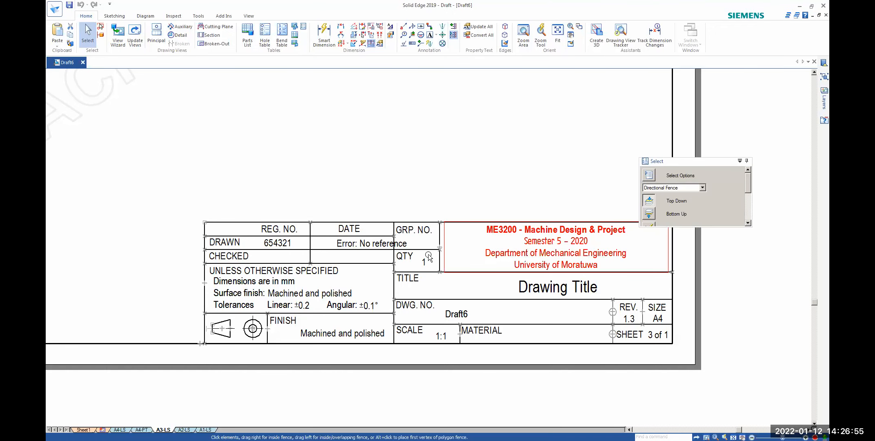
Step: Open the callout properties of the title block's drawn date and review the general, text, smart depth, feature callout and border settings
{"action": "left_click", "coordinate": [364, 243]}
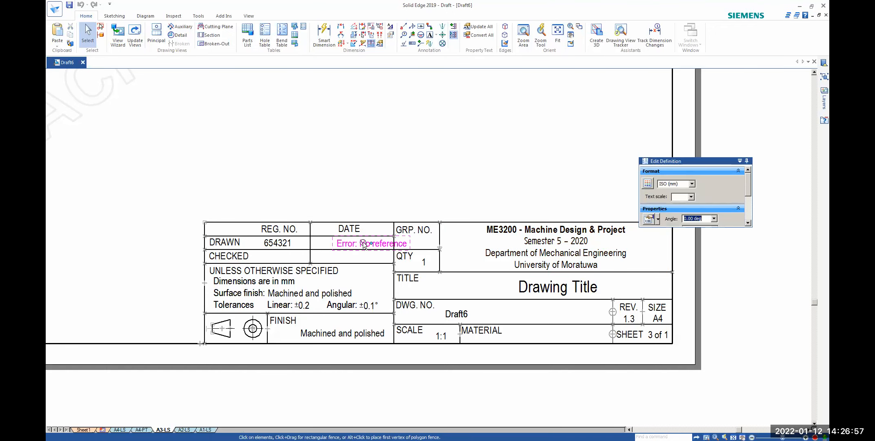
{"action": "double_click", "coordinate": [362, 243]}
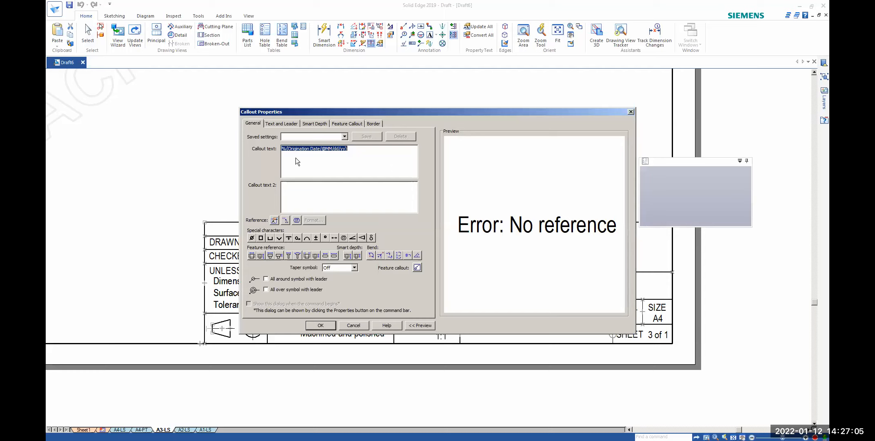
{"action": "left_click", "coordinate": [252, 124]}
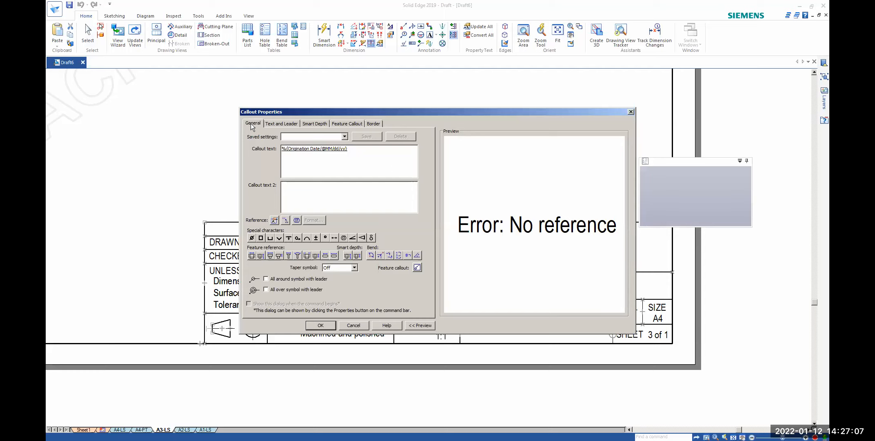
{"action": "left_click", "coordinate": [270, 122]}
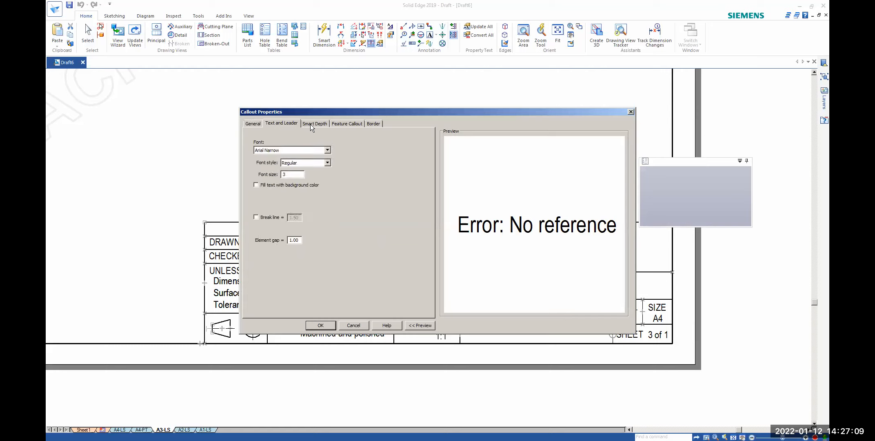
{"action": "left_click", "coordinate": [310, 123]}
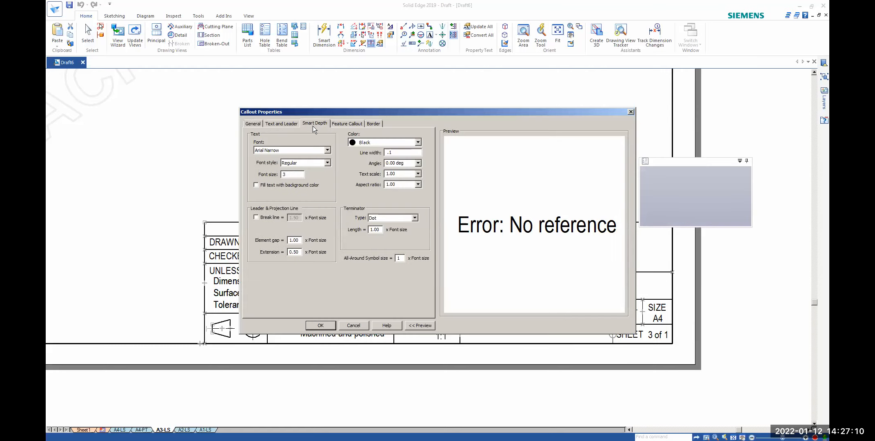
{"action": "left_click", "coordinate": [345, 125]}
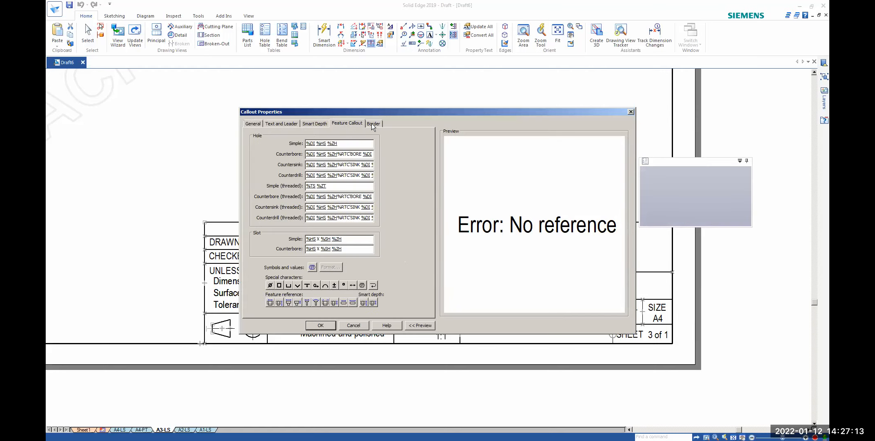
{"action": "left_click", "coordinate": [373, 123]}
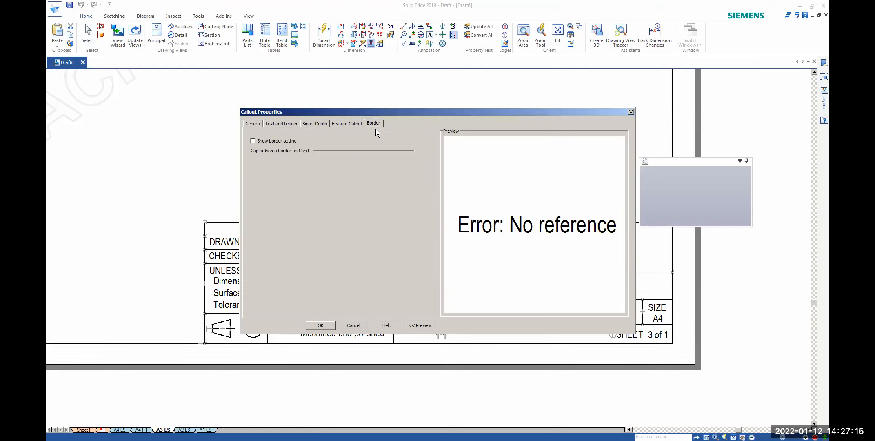
{"action": "left_click", "coordinate": [253, 124]}
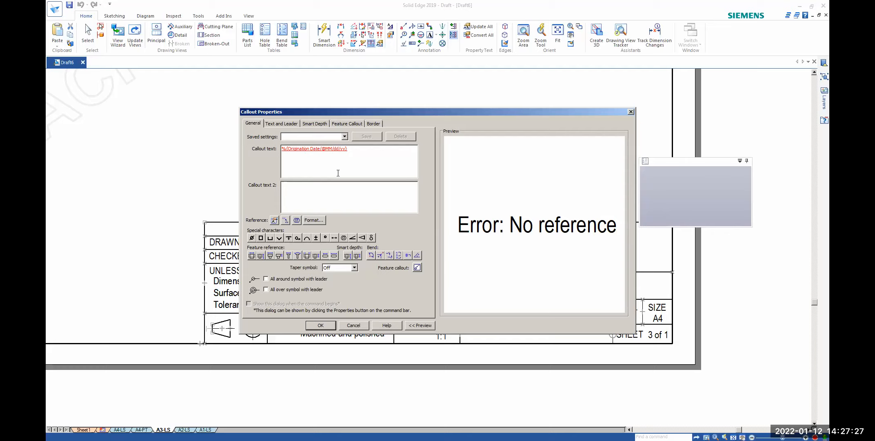
Step: Review the property text available from the active document for the date callout and cancel the selection
{"action": "left_click", "coordinate": [273, 220]}
{"action": "mouse_move", "coordinate": [529, 155]}
{"action": "left_mouse_down"}
{"action": "mouse_move", "coordinate": [530, 214]}
{"action": "mouse_move", "coordinate": [530, 173]}
{"action": "mouse_move", "coordinate": [531, 199]}
{"action": "left_mouse_up"}
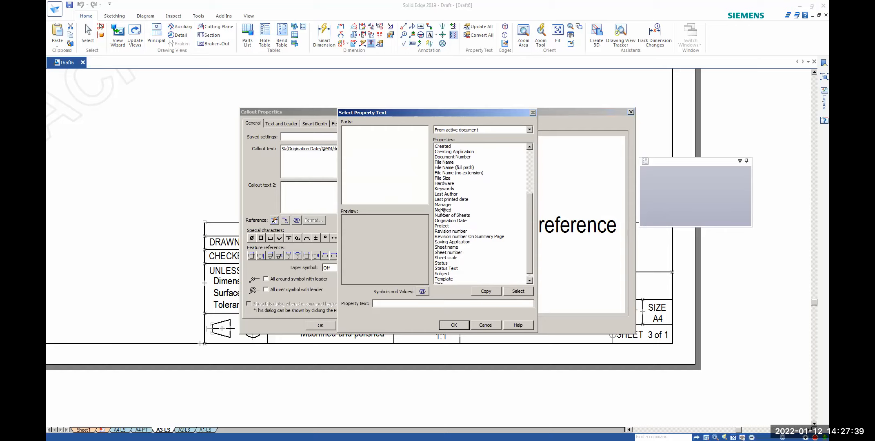
{"action": "left_click_drag", "start_coordinate": [531, 201], "coordinate": [531, 158]}
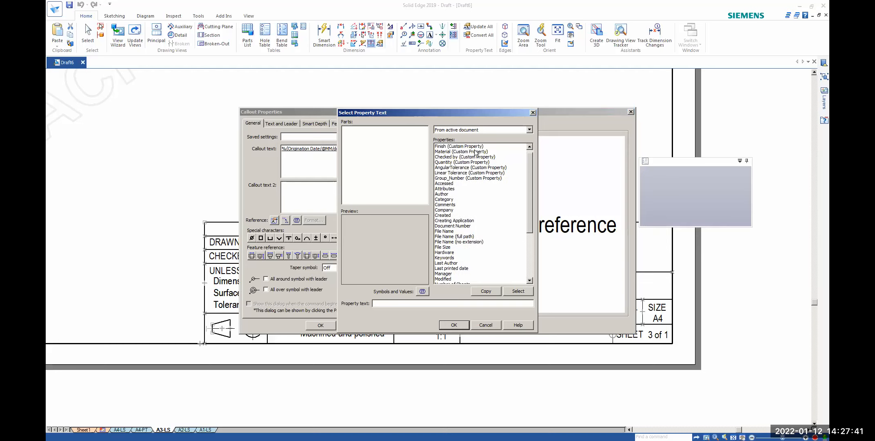
{"action": "left_click", "coordinate": [485, 324]}
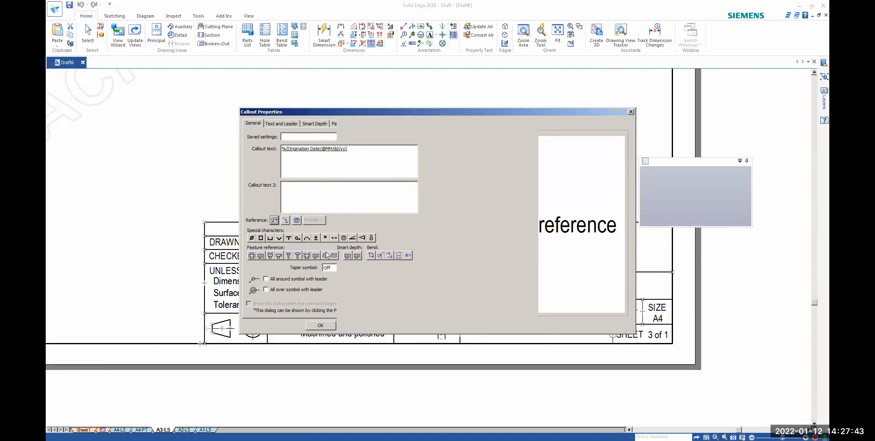
Step: Check the date-time format options of the Origination Date reference and close the callout properties without changing them
{"action": "left_click", "coordinate": [302, 149]}
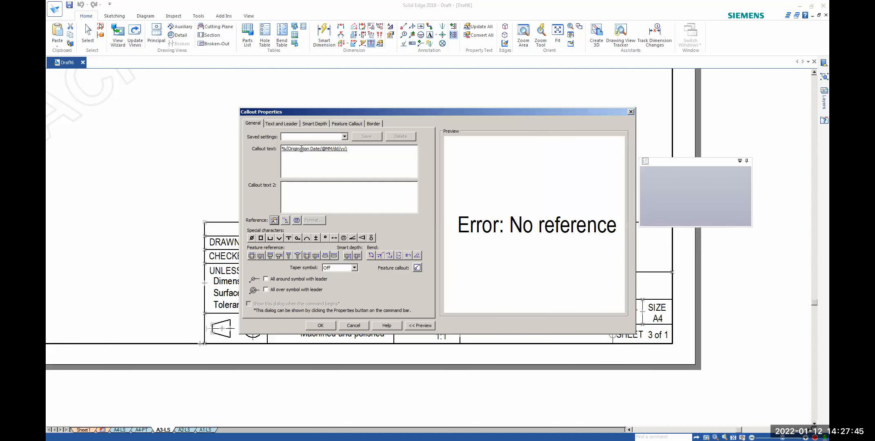
{"action": "left_click", "coordinate": [315, 221]}
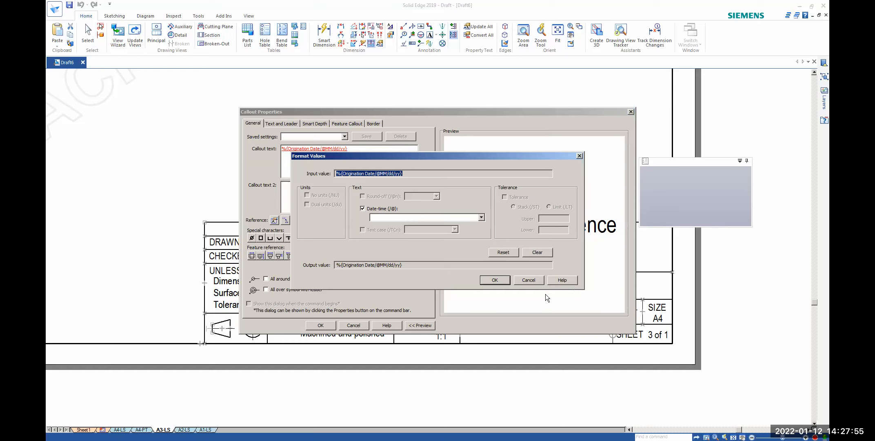
{"action": "left_click", "coordinate": [527, 281]}
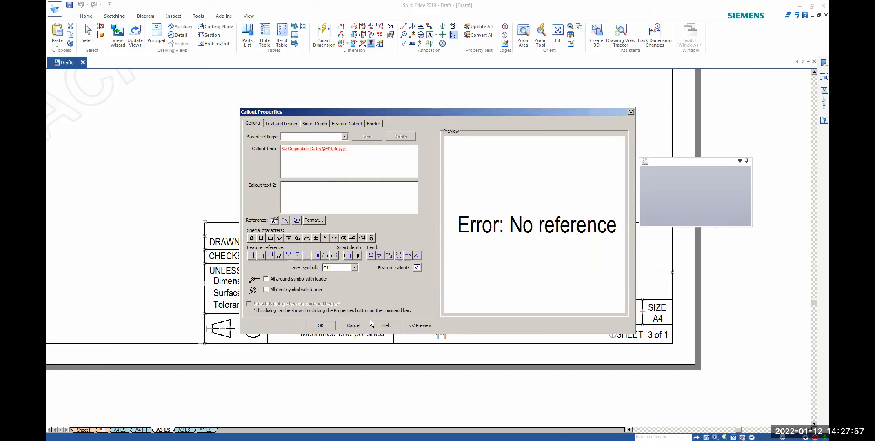
{"action": "left_click_drag", "start_coordinate": [419, 110], "coordinate": [459, 92]}
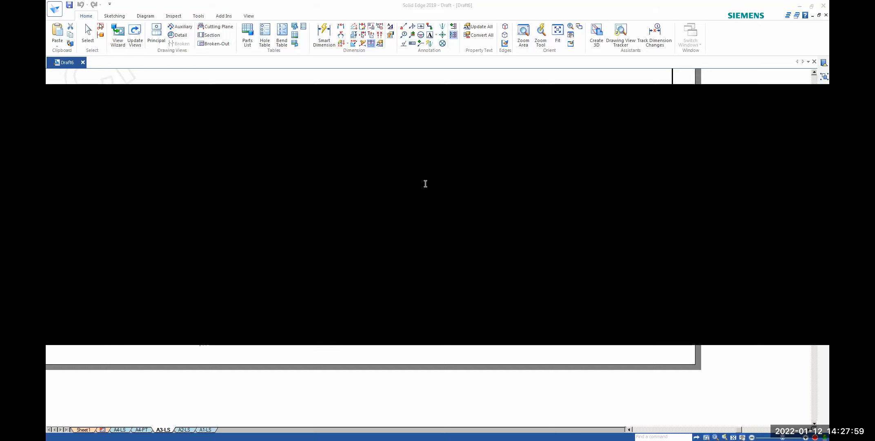
{"action": "left_click", "coordinate": [393, 307]}
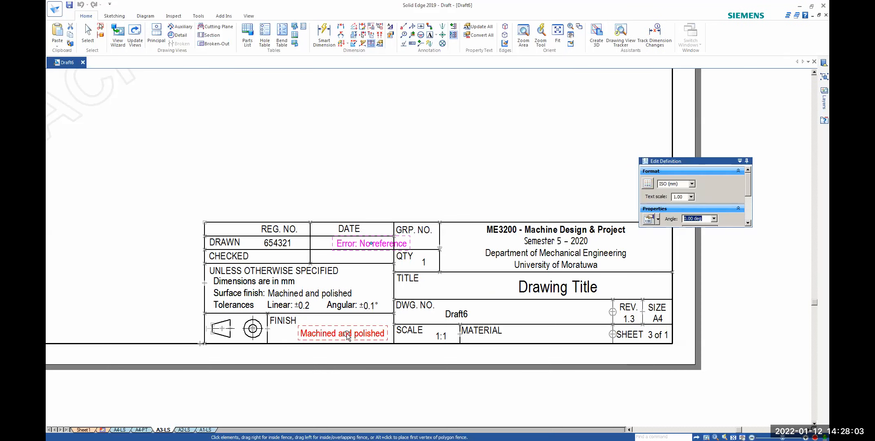
Step: Check the property text behind the finish callout in the A3-LS title block, and try to open the Property Manager for the draft
{"action": "double_click", "coordinate": [343, 333]}
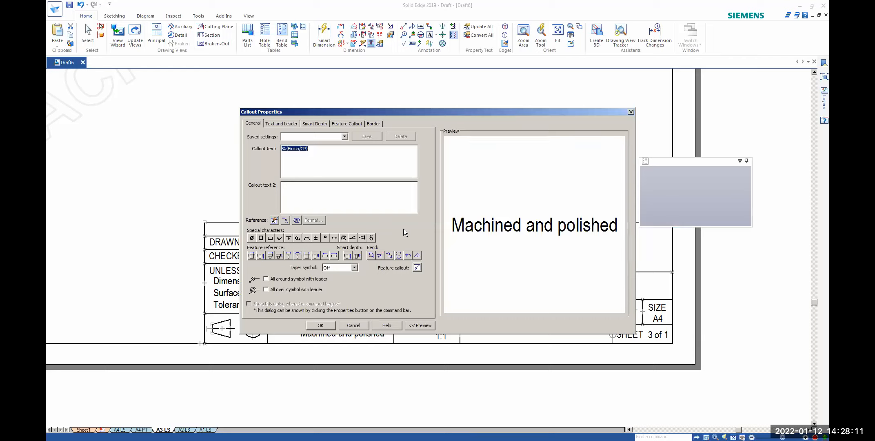
{"action": "left_click", "coordinate": [359, 325]}
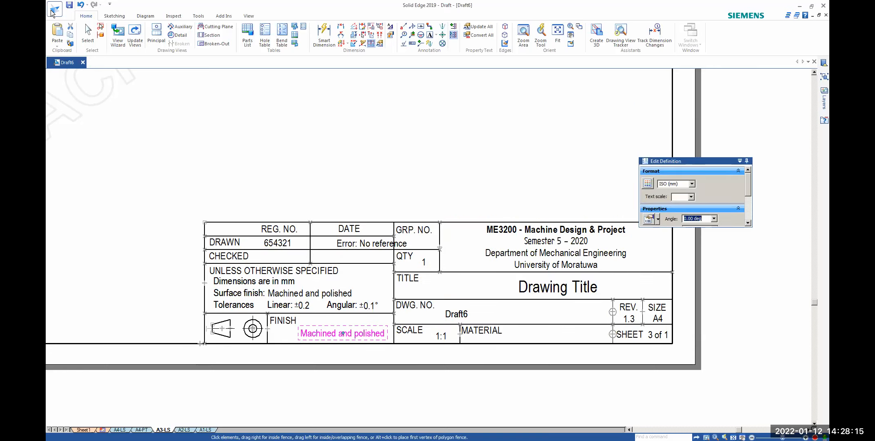
{"action": "left_click", "coordinate": [53, 10]}
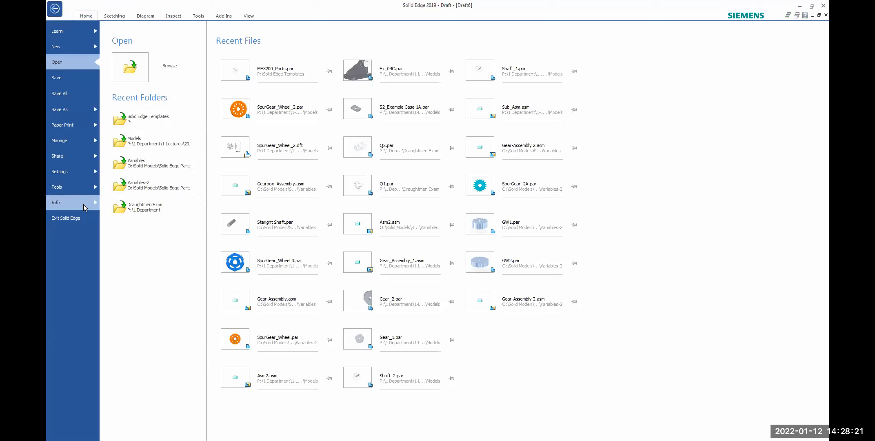
{"action": "left_click", "coordinate": [84, 204]}
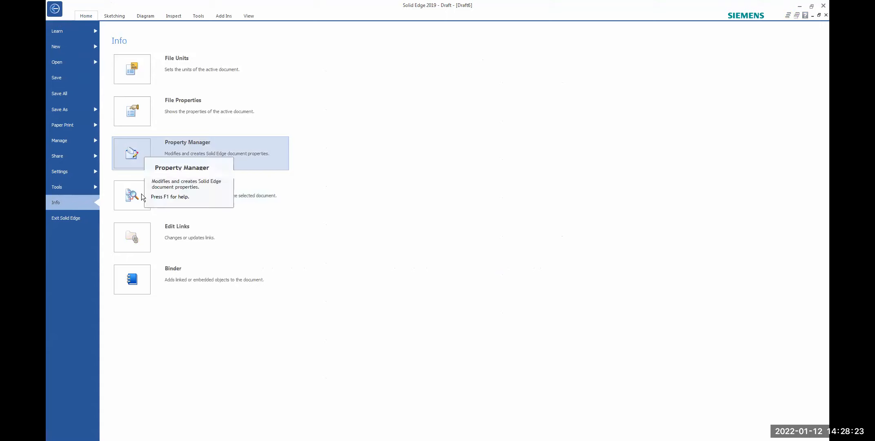
{"action": "left_click", "coordinate": [131, 160]}
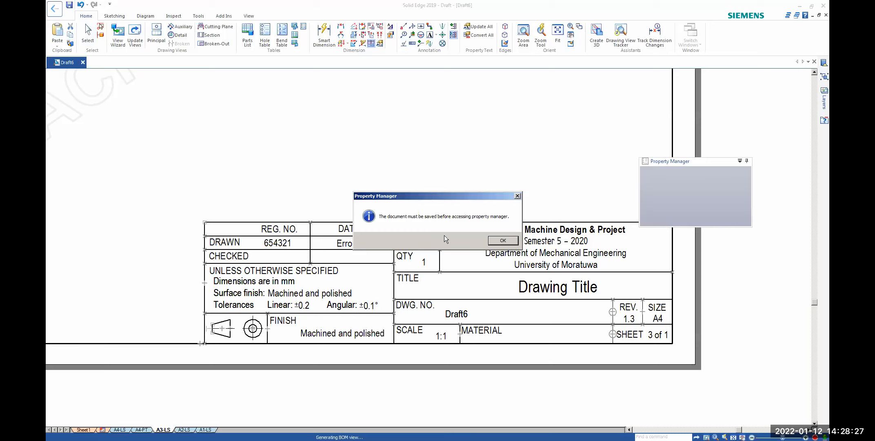
{"action": "left_click", "coordinate": [501, 242]}
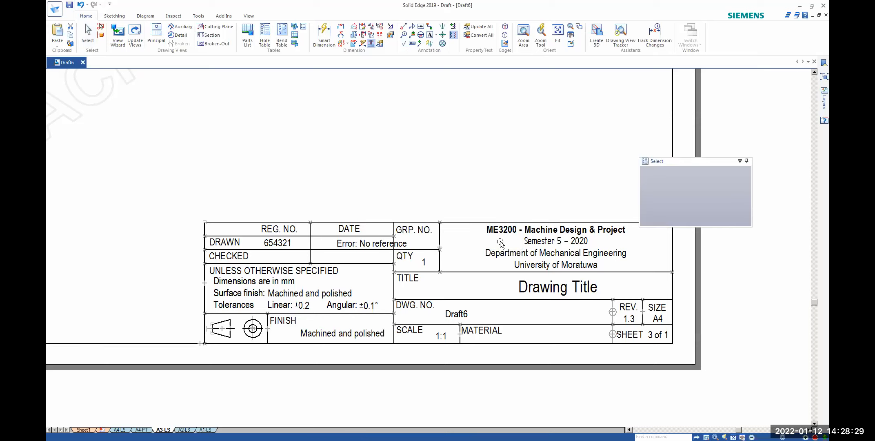
{"action": "left_click", "coordinate": [500, 241]}
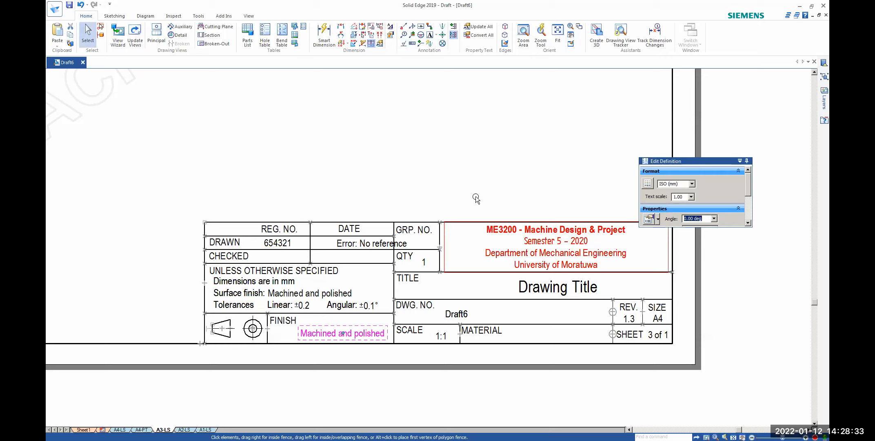
Step: Return to Sheet1 and hide the background sheets
{"action": "left_click", "coordinate": [83, 429]}
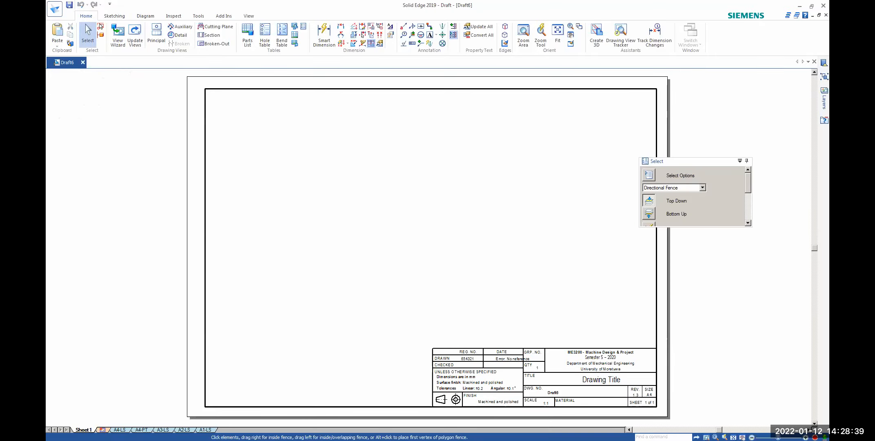
{"action": "right_click", "coordinate": [90, 430]}
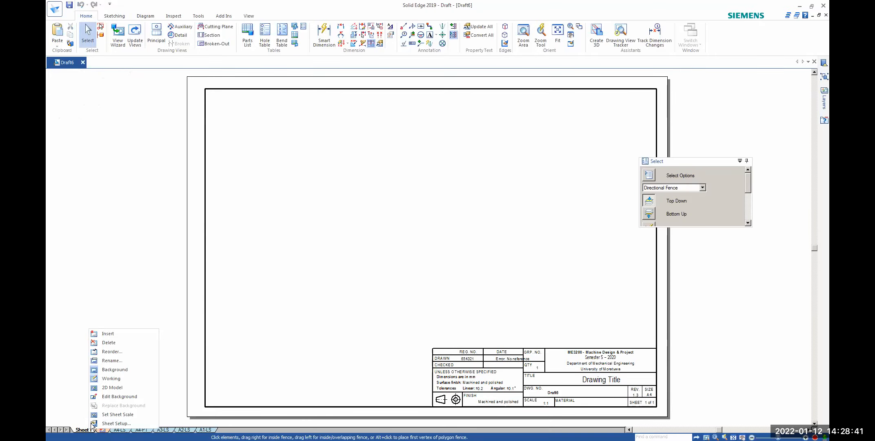
{"action": "left_click", "coordinate": [96, 369]}
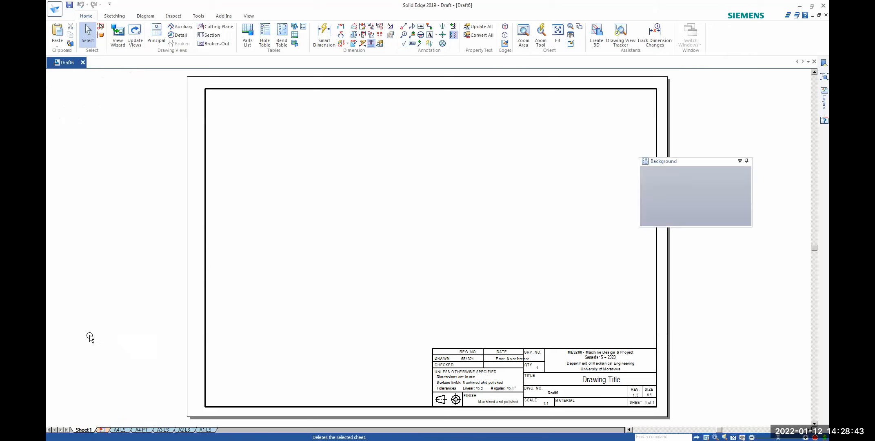
Step: Save the draft as ISO ME3200 A4-A1.dft in the Solid Edge Templates folder, overwriting the existing file
{"action": "left_click", "coordinate": [69, 5]}
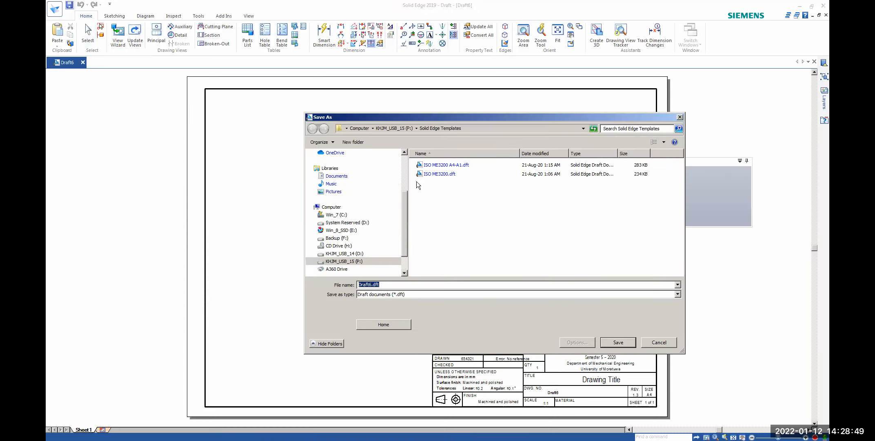
{"action": "left_click", "coordinate": [445, 165]}
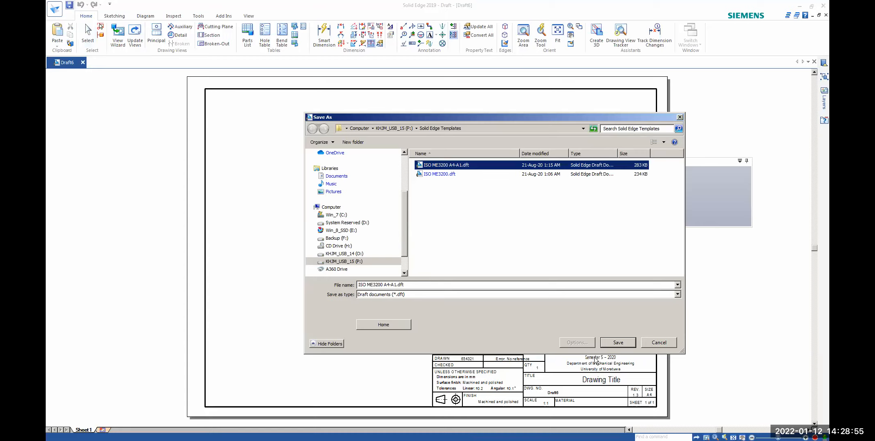
{"action": "left_click", "coordinate": [617, 342]}
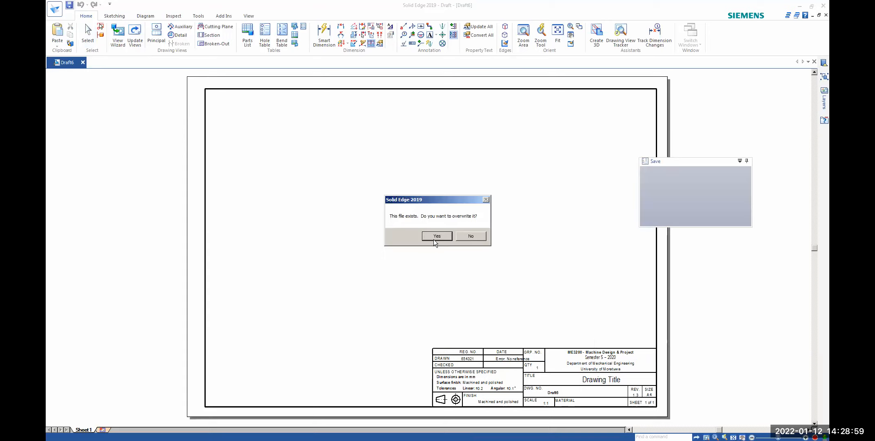
{"action": "left_click", "coordinate": [433, 239]}
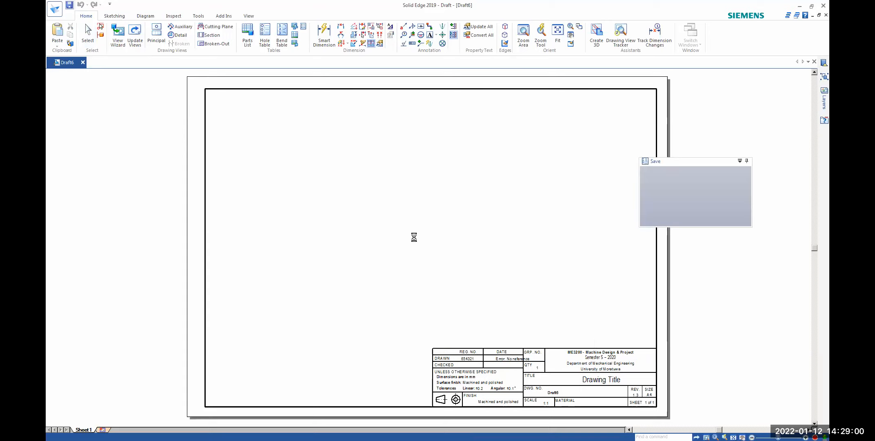
Step: View the draft in the Property Manager, widen the Origination Date column to read it, and cancel without changes
{"action": "left_click", "coordinate": [55, 9]}
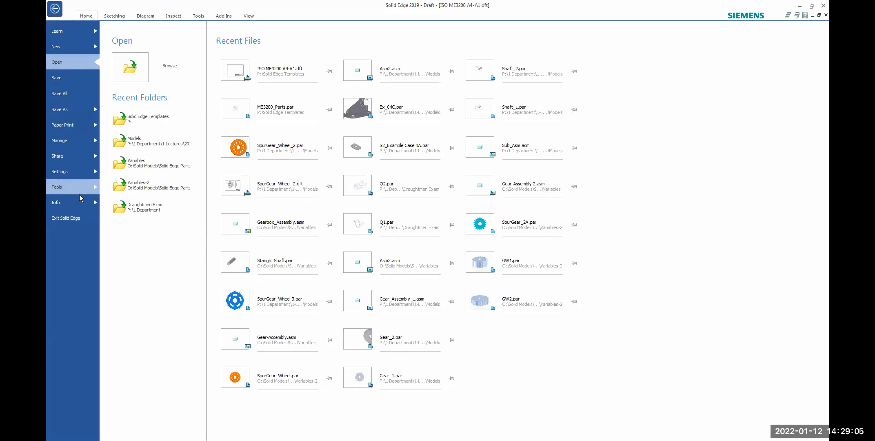
{"action": "left_click", "coordinate": [83, 204]}
{"action": "left_click", "coordinate": [140, 163]}
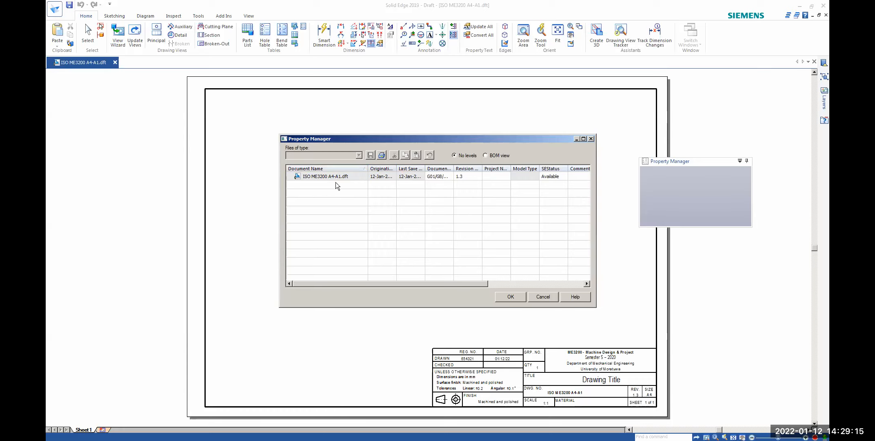
{"action": "double_click", "coordinate": [396, 167]}
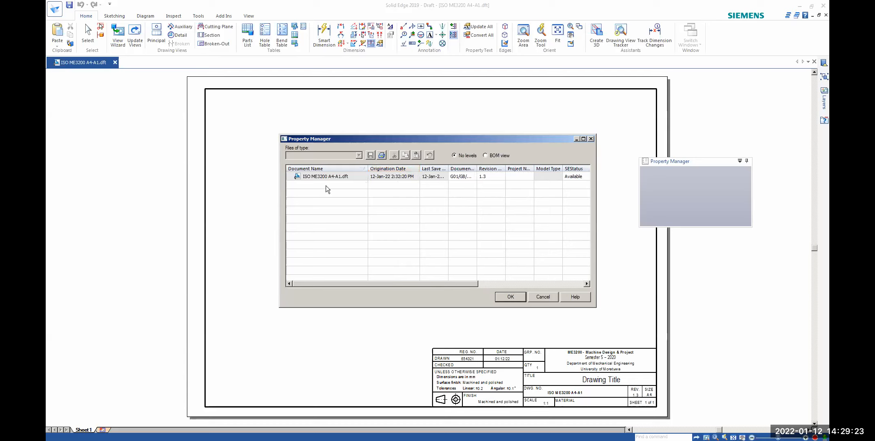
{"action": "left_click", "coordinate": [544, 296]}
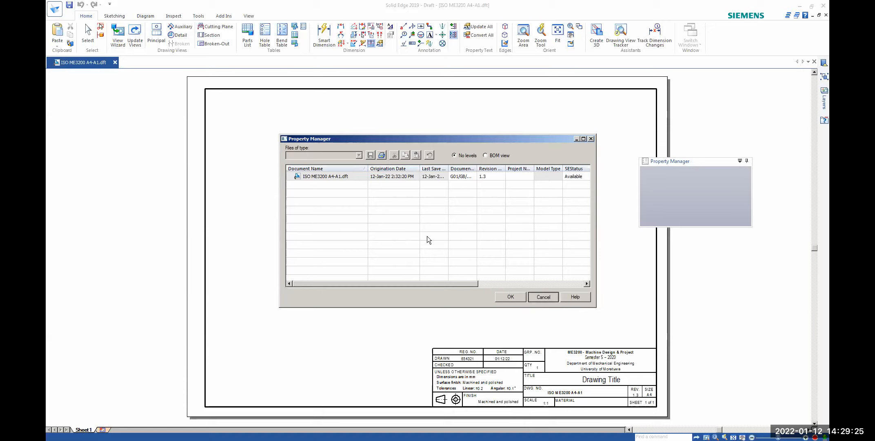
Step: Open the file properties of the active draft, review the summary information and bring up the custom properties
{"action": "left_click", "coordinate": [58, 13]}
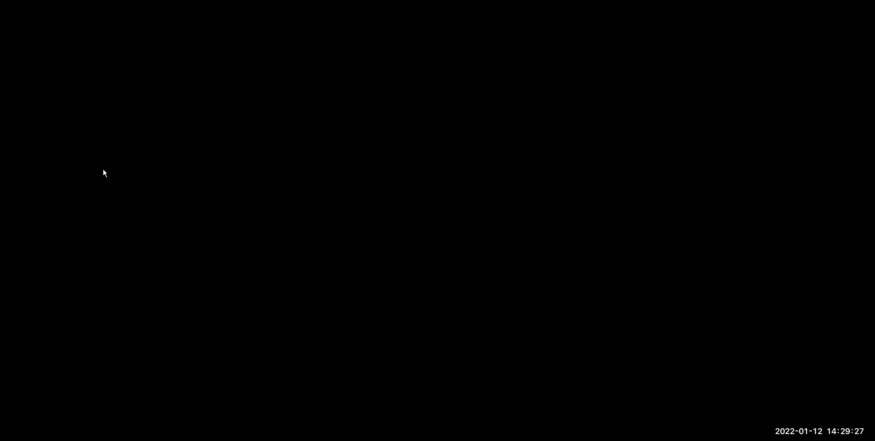
{"action": "left_click", "coordinate": [75, 202]}
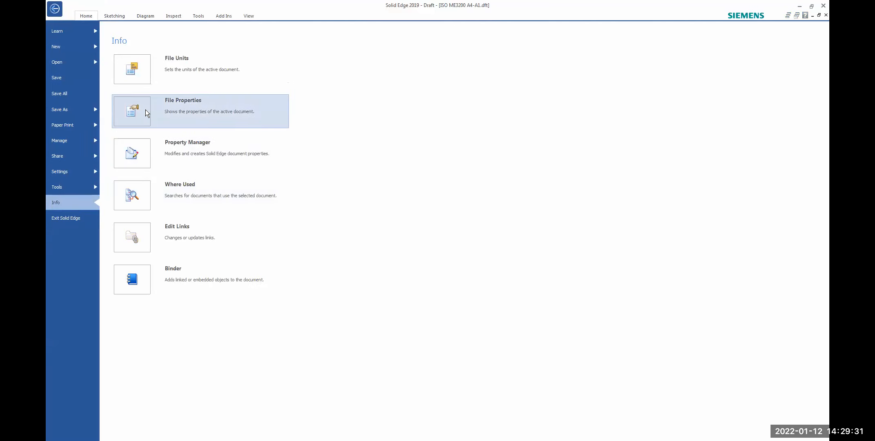
{"action": "left_click", "coordinate": [143, 109]}
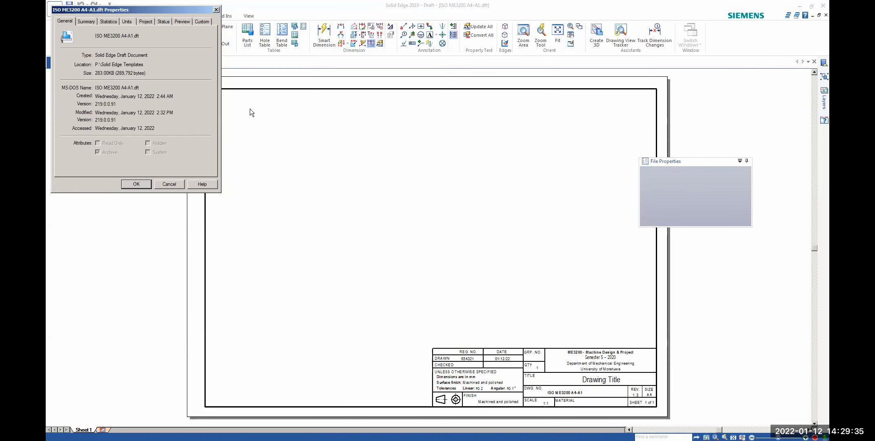
{"action": "left_click_drag", "start_coordinate": [153, 13], "coordinate": [353, 114]}
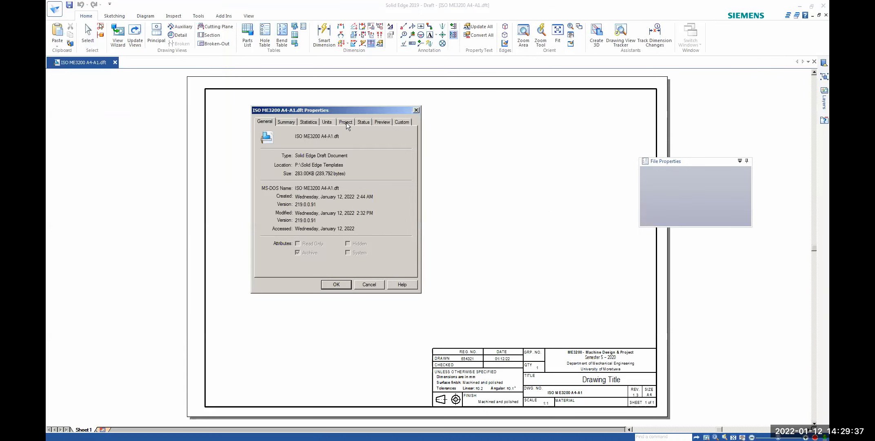
{"action": "left_click", "coordinate": [292, 123]}
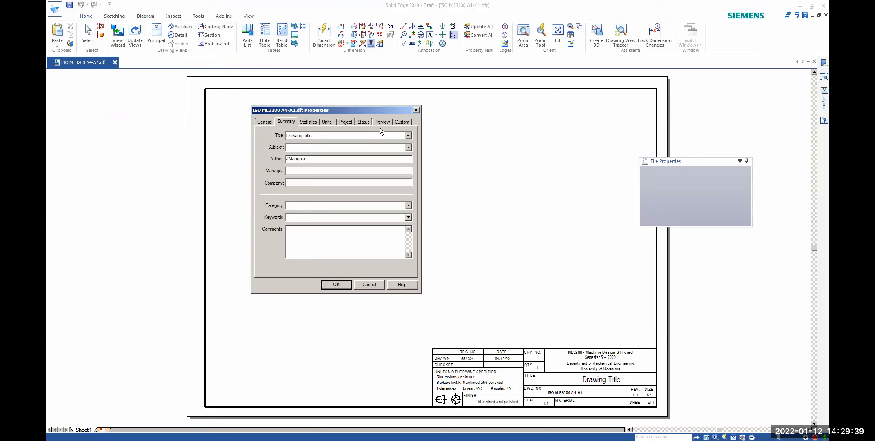
{"action": "left_click", "coordinate": [402, 122]}
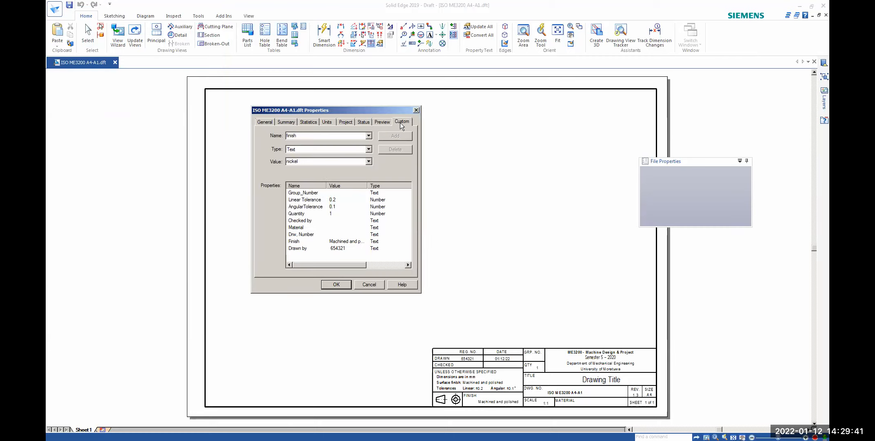
Step: Change the custom Finish property's value to copper and apply the file properties
{"action": "double_click", "coordinate": [302, 137]}
{"action": "left_click", "coordinate": [338, 242]}
{"action": "left_click", "coordinate": [300, 242]}
{"action": "left_click", "coordinate": [368, 161]}
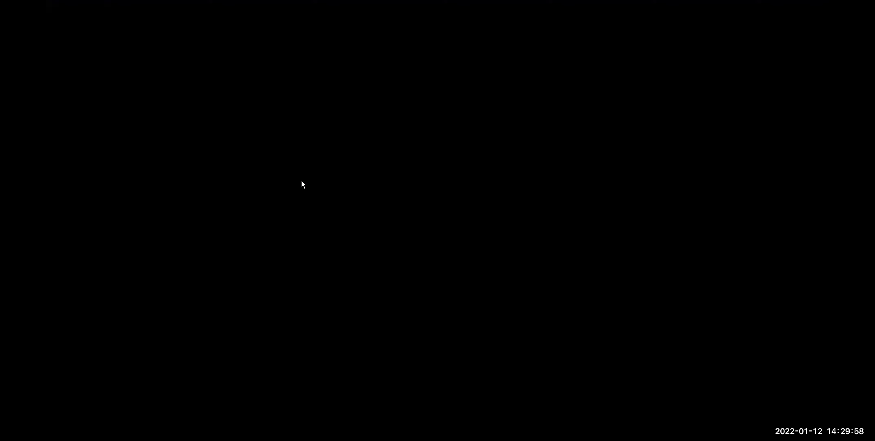
{"action": "left_click", "coordinate": [301, 180]}
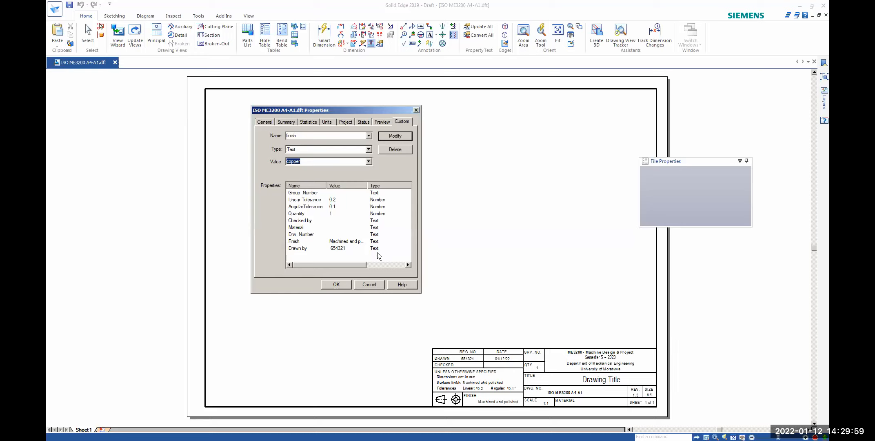
{"action": "left_click", "coordinate": [394, 135]}
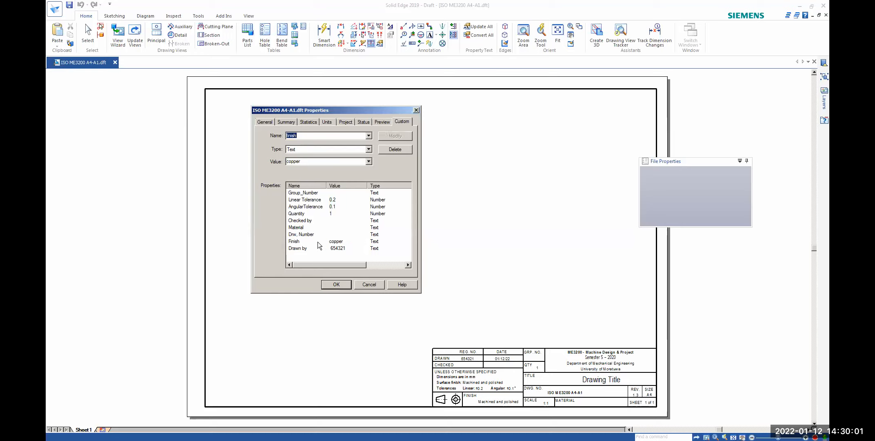
{"action": "left_click", "coordinate": [336, 283]}
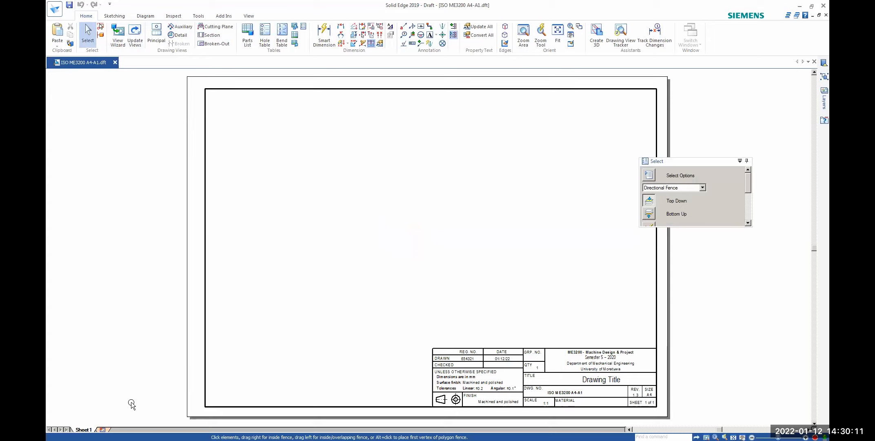
Step: Open Sheet1's background for editing, check the title blocks on the A4-LS, A4-PT, A3-LS, A2-LS and A1-LS backgrounds, and return to Sheet1
{"action": "right_click", "coordinate": [84, 430]}
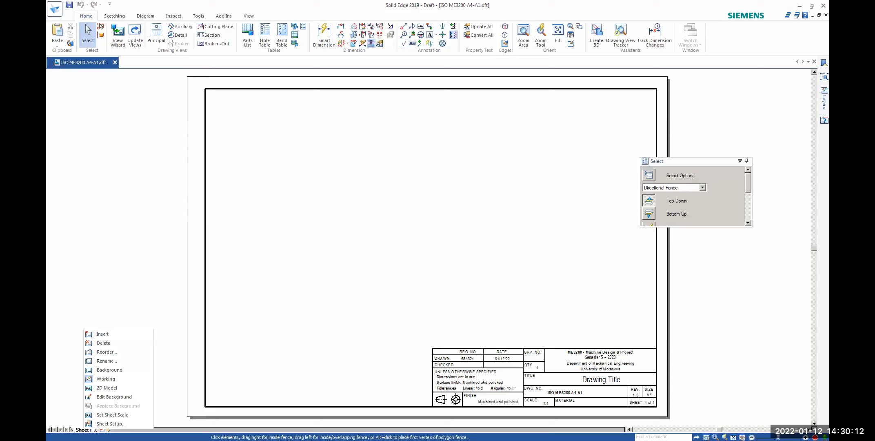
{"action": "left_click", "coordinate": [107, 397]}
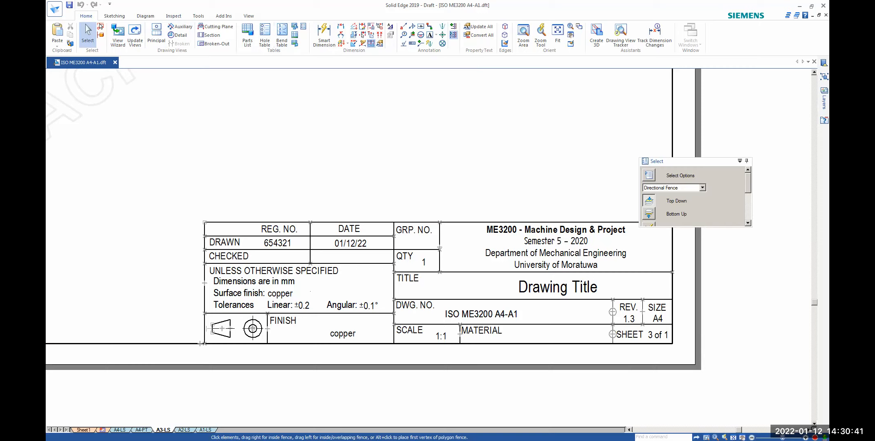
{"action": "left_click", "coordinate": [120, 429]}
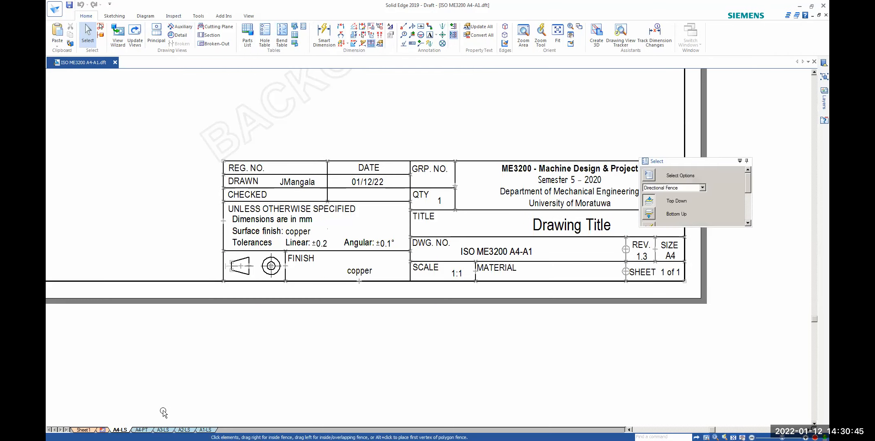
{"action": "left_click", "coordinate": [141, 429]}
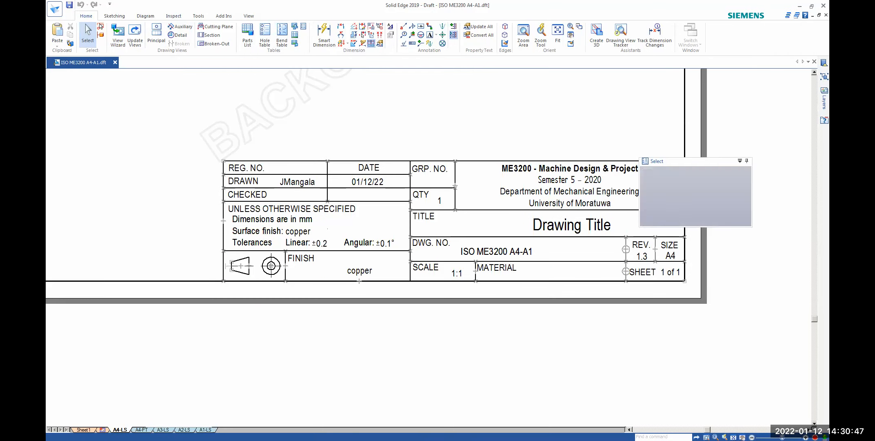
{"action": "left_click", "coordinate": [162, 430]}
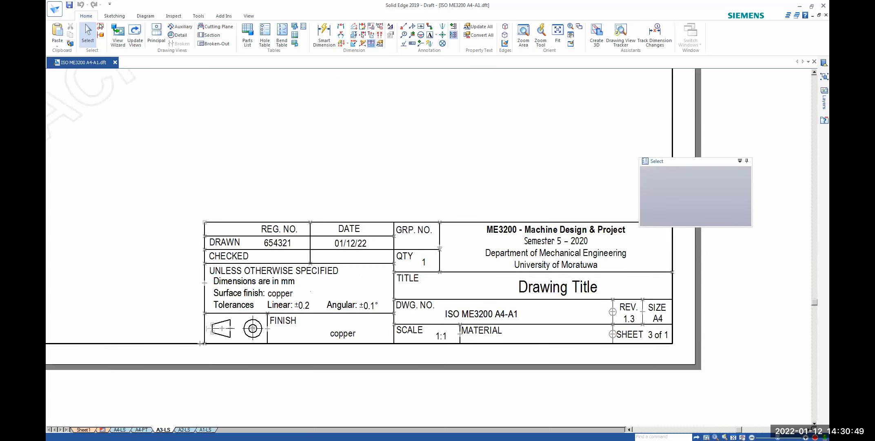
{"action": "left_click", "coordinate": [184, 429]}
{"action": "left_click", "coordinate": [205, 429]}
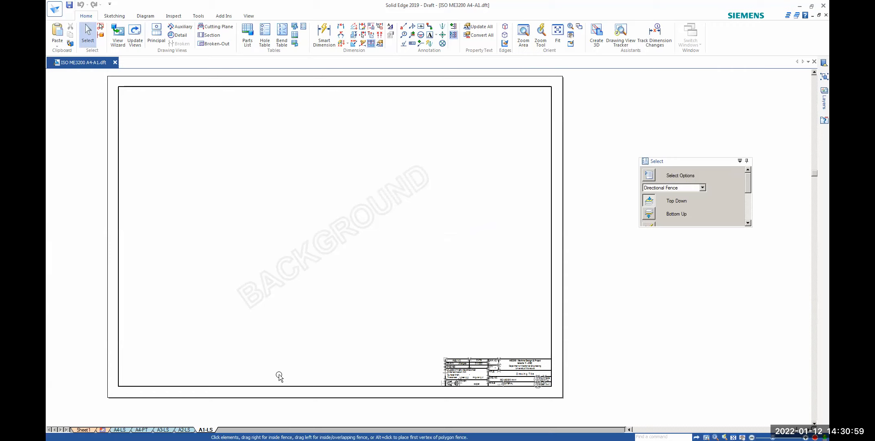
{"action": "left_click", "coordinate": [83, 429]}
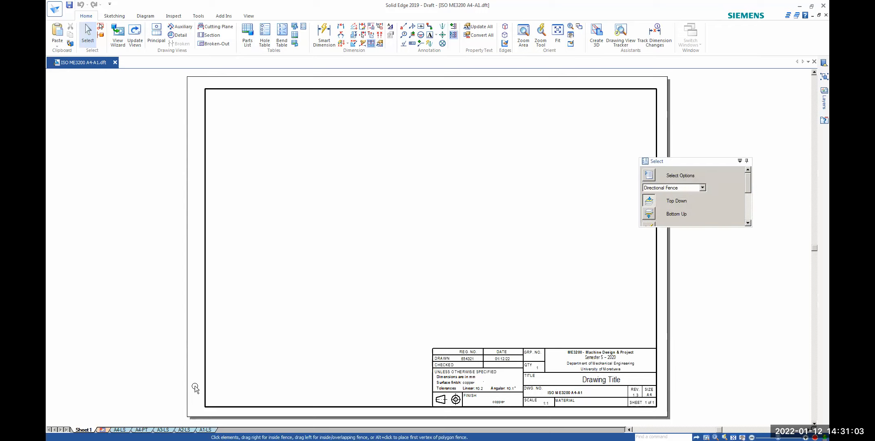
Step: Set Sheet1's standard size to A2 Wide (594mm x 420mm) in the sheet setup and fit the sheet in view
{"action": "right_click", "coordinate": [90, 429]}
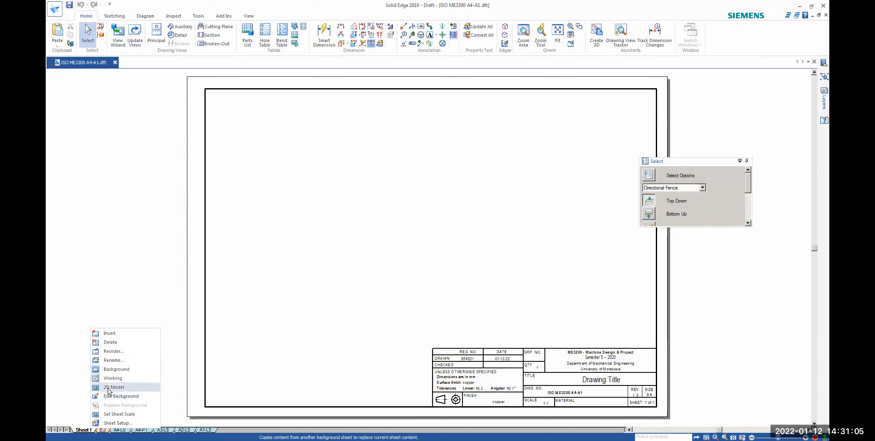
{"action": "left_click", "coordinate": [119, 423]}
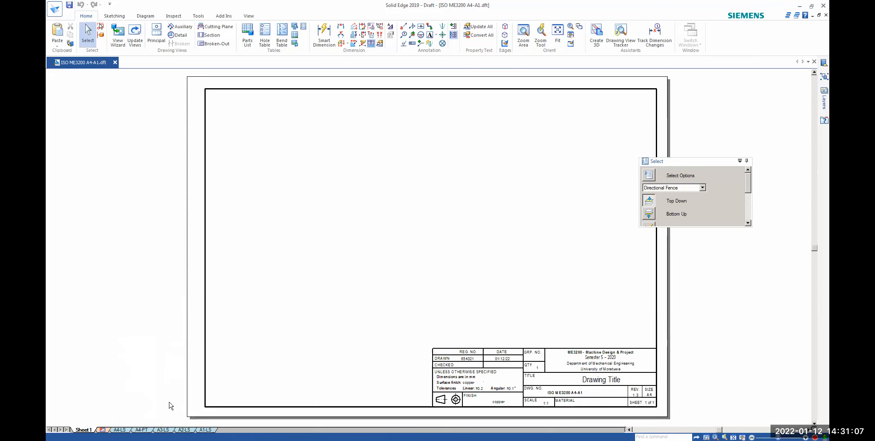
{"action": "left_click", "coordinate": [363, 164]}
{"action": "left_click", "coordinate": [464, 198]}
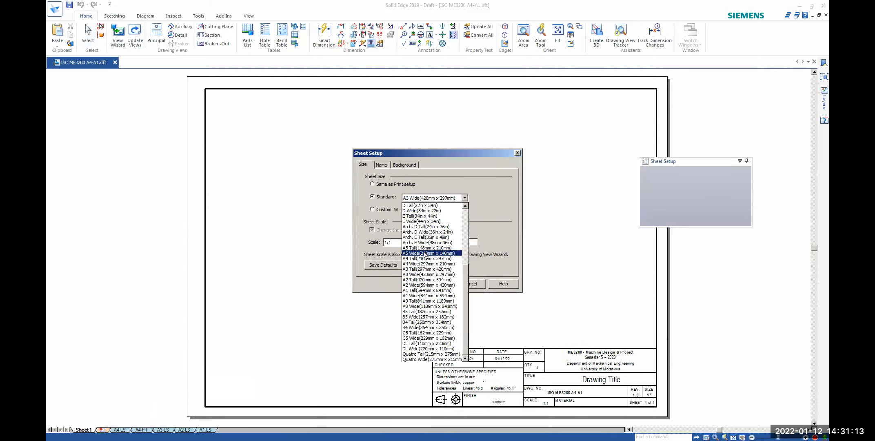
{"action": "left_click", "coordinate": [430, 285]}
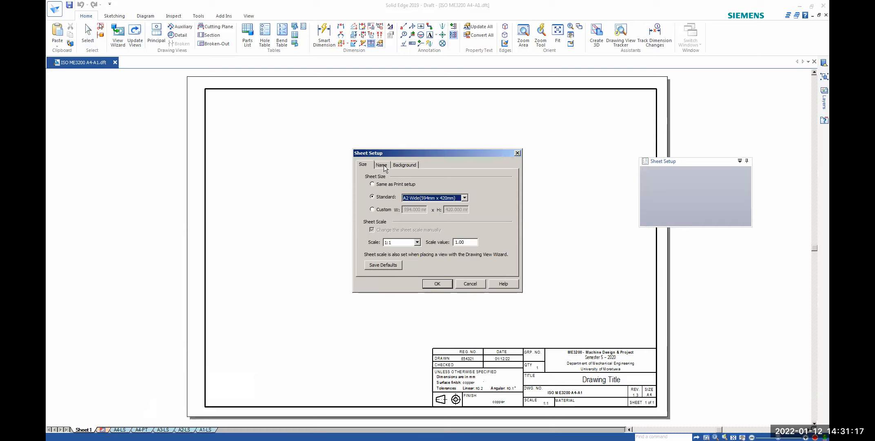
{"action": "left_click", "coordinate": [403, 164]}
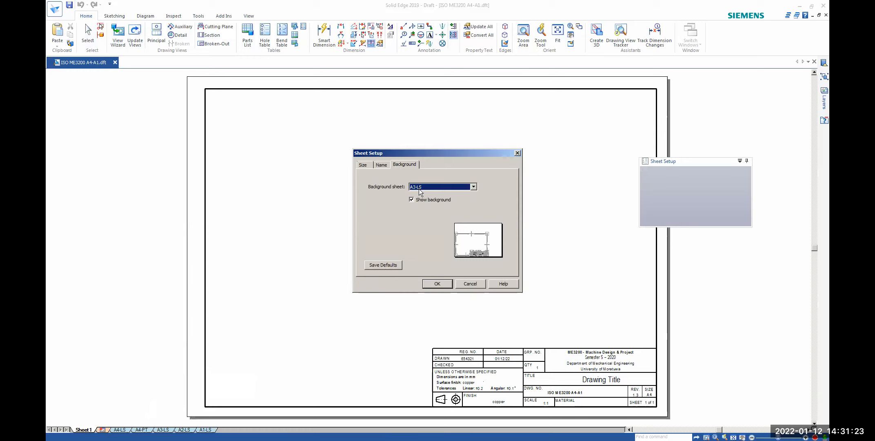
{"action": "left_click", "coordinate": [361, 164]}
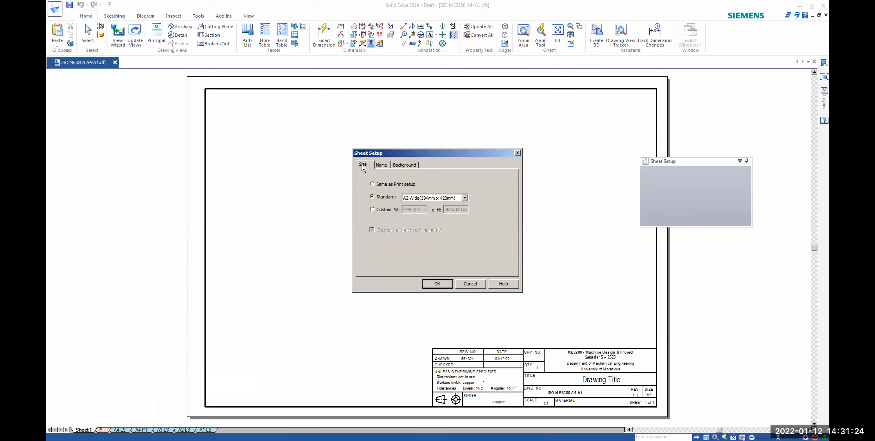
{"action": "left_click", "coordinate": [405, 164]}
{"action": "left_click", "coordinate": [437, 283]}
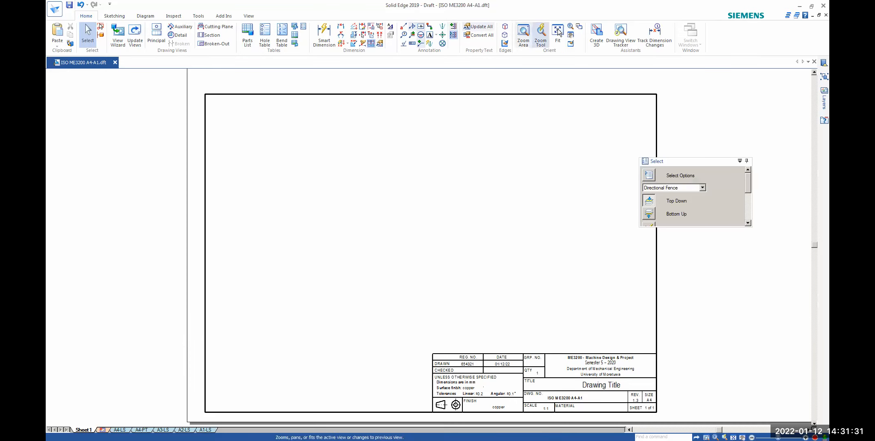
{"action": "left_click", "coordinate": [557, 32]}
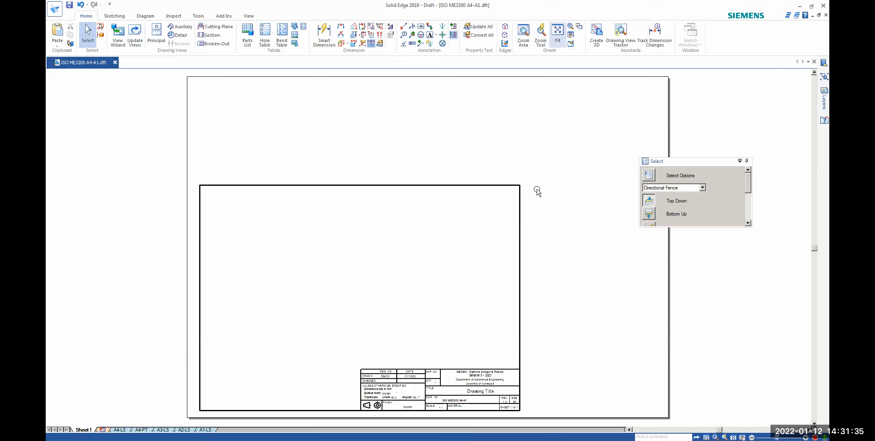
Step: Assign A2-LS as Sheet1's background sheet in the sheet setup
{"action": "right_click", "coordinate": [90, 430]}
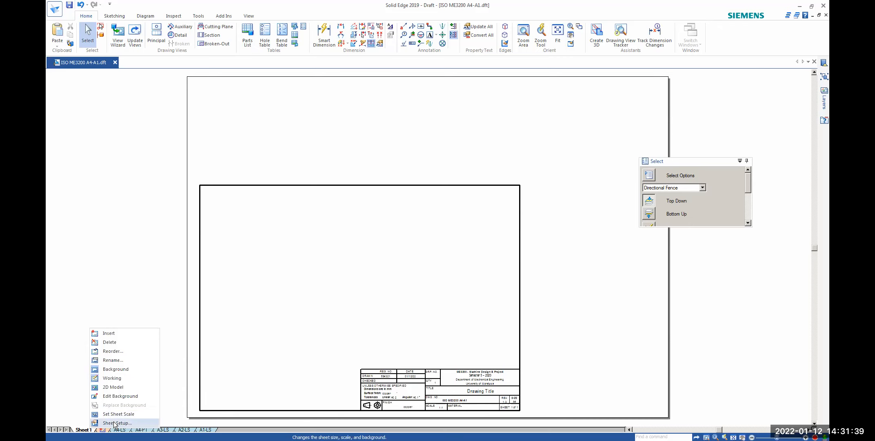
{"action": "left_click", "coordinate": [114, 423]}
{"action": "left_click", "coordinate": [368, 167]}
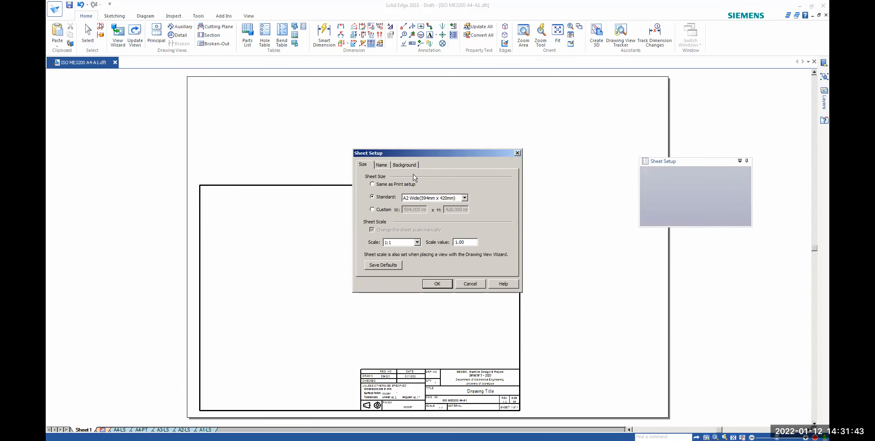
{"action": "left_click", "coordinate": [409, 164]}
{"action": "left_click", "coordinate": [436, 189]}
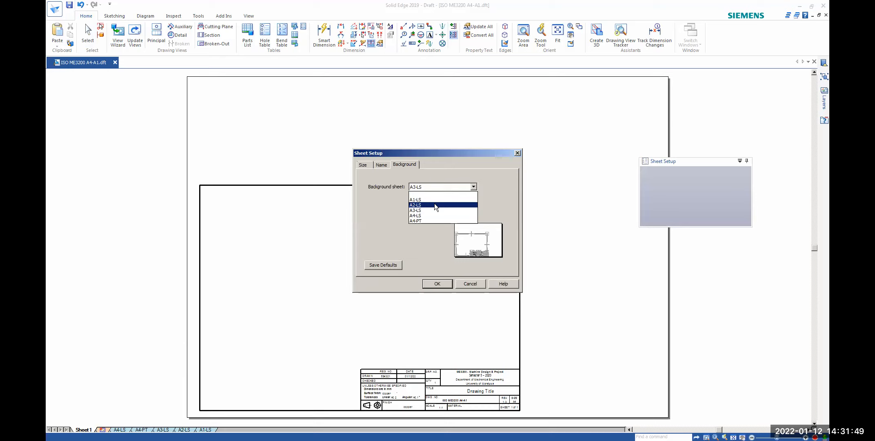
{"action": "left_click", "coordinate": [434, 205]}
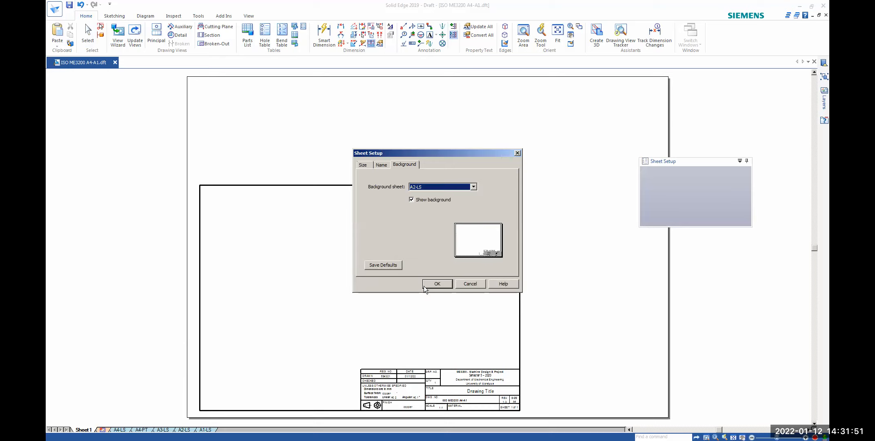
{"action": "left_click", "coordinate": [436, 283]}
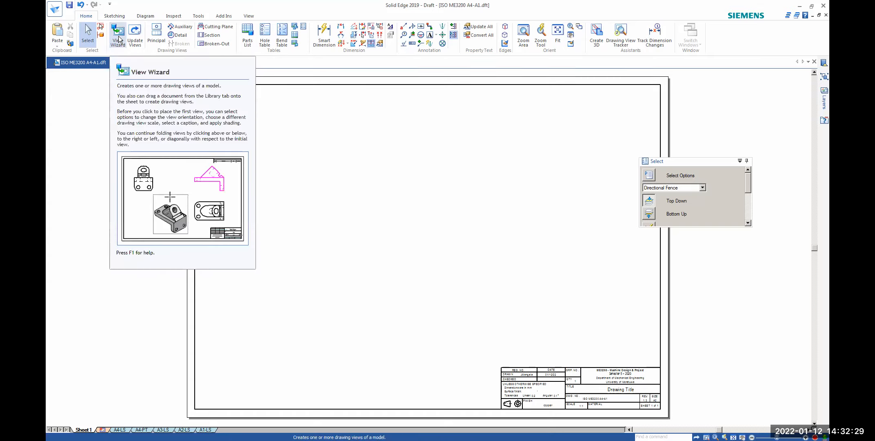
Step: Start the View Wizard and browse to the model folder 1 Department, 1-Lectures, 2021-2025, S5, ME3200, Models
{"action": "left_click", "coordinate": [119, 37]}
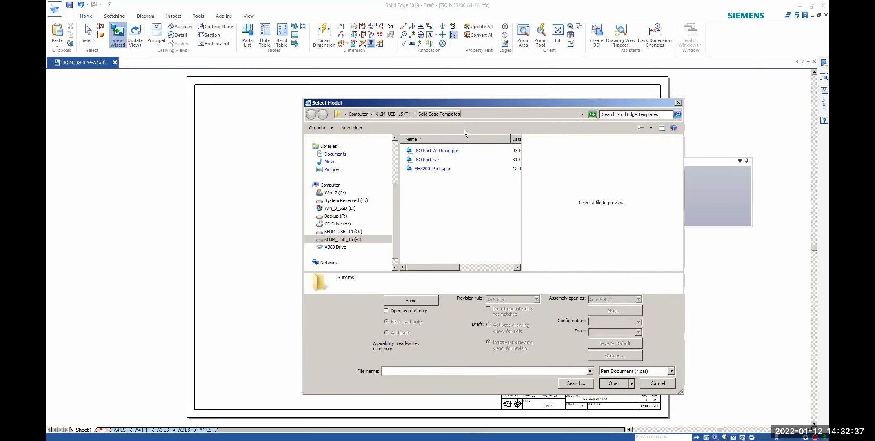
{"action": "left_click", "coordinate": [400, 114]}
{"action": "left_click_drag", "start_coordinate": [516, 198], "coordinate": [489, 144]}
{"action": "double_click", "coordinate": [427, 168]}
{"action": "double_click", "coordinate": [424, 151]}
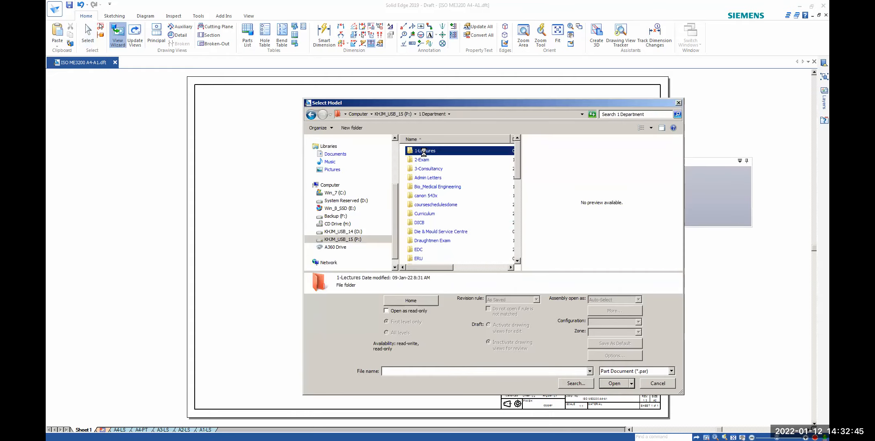
{"action": "double_click", "coordinate": [424, 166]}
{"action": "double_click", "coordinate": [417, 160]}
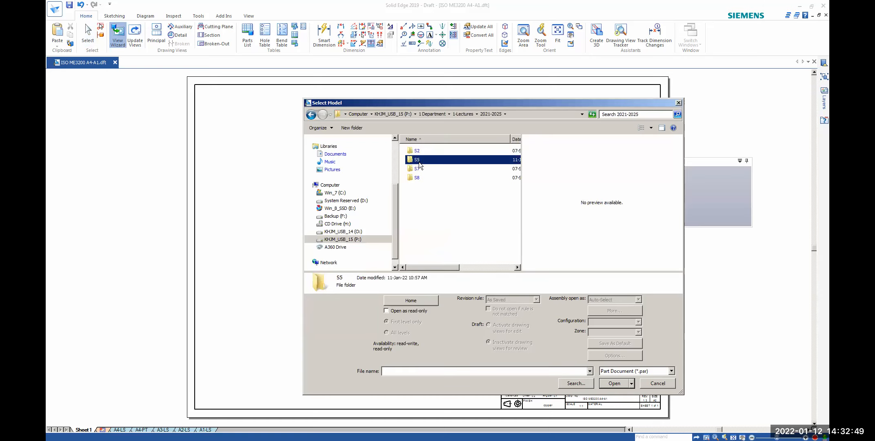
{"action": "left_click", "coordinate": [420, 151]}
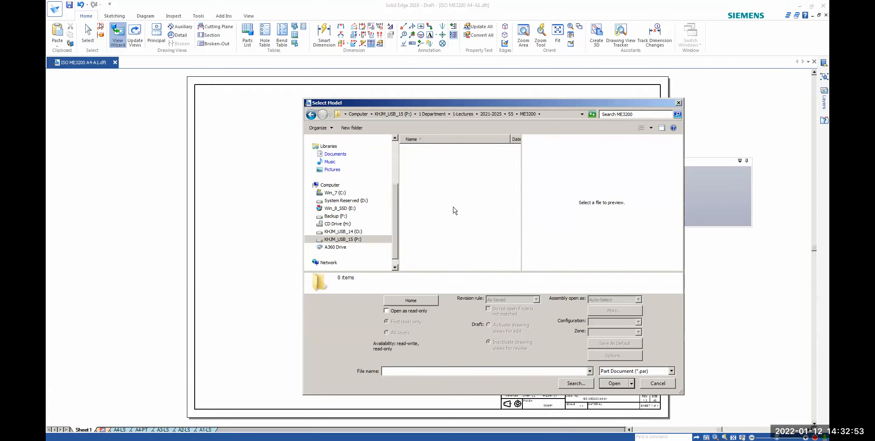
{"action": "left_click", "coordinate": [424, 160]}
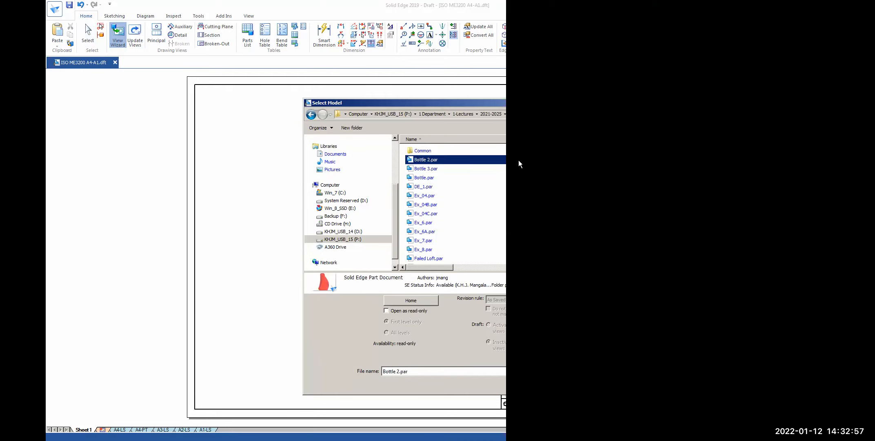
Step: Preview the part models in the folder and open SpurGear_Wheel 3.par for the drawing views
{"action": "left_click_drag", "start_coordinate": [518, 160], "coordinate": [518, 170]}
{"action": "left_click", "coordinate": [422, 217]}
{"action": "left_click", "coordinate": [423, 225]}
{"action": "left_click", "coordinate": [422, 235]}
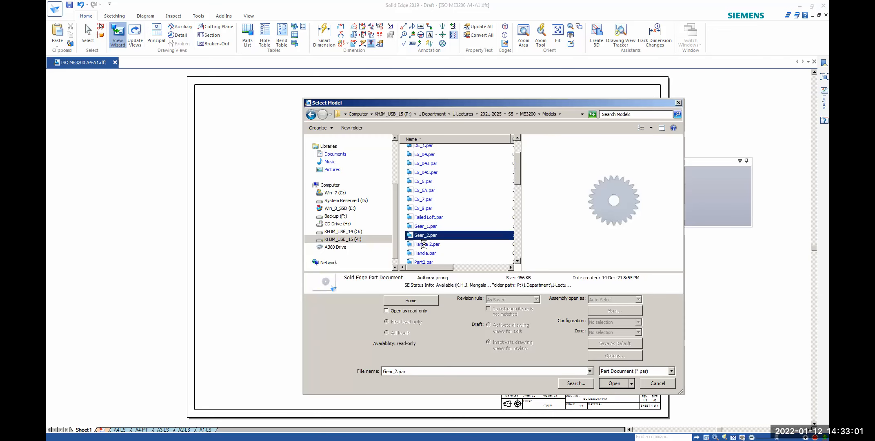
{"action": "left_click", "coordinate": [426, 245]}
{"action": "left_click_drag", "start_coordinate": [519, 180], "coordinate": [526, 225]}
{"action": "scroll", "coordinate": [524, 202], "scroll_direction": "down", "scroll_amount": 2}
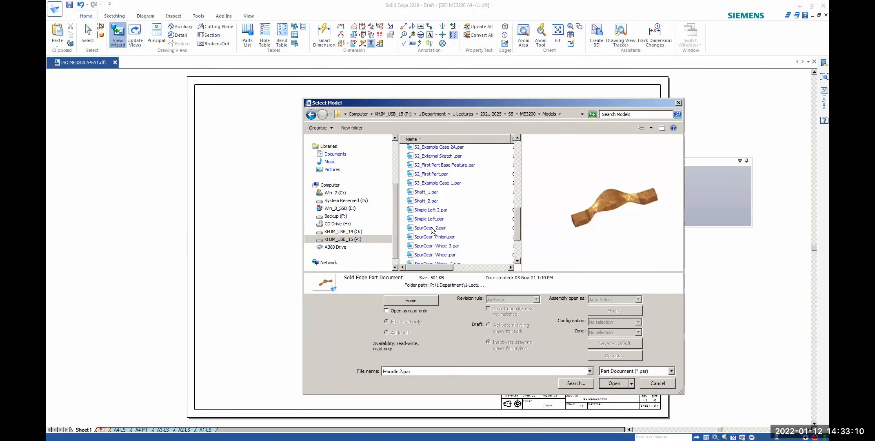
{"action": "left_click", "coordinate": [478, 228]}
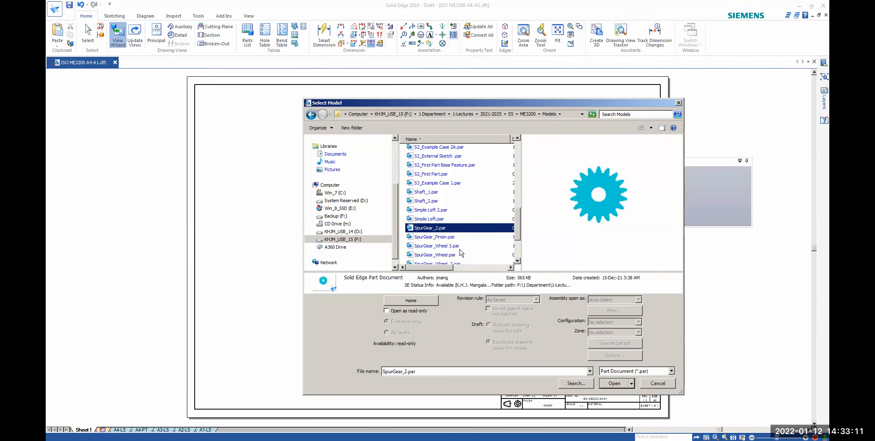
{"action": "left_click", "coordinate": [444, 246]}
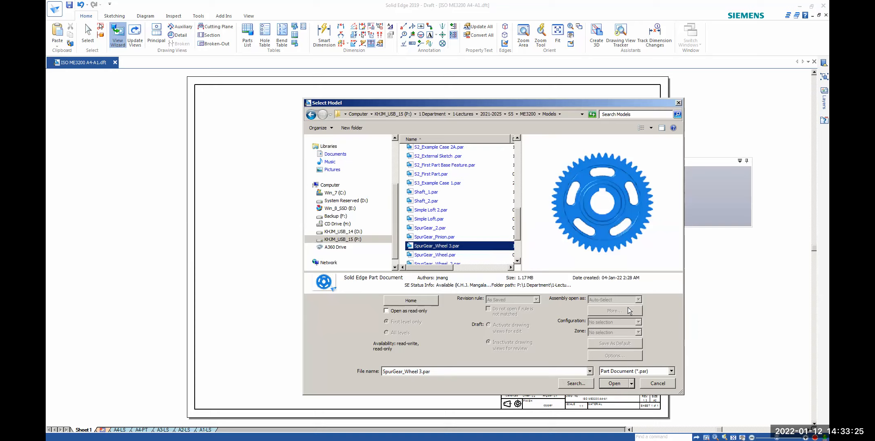
{"action": "left_click", "coordinate": [616, 383]}
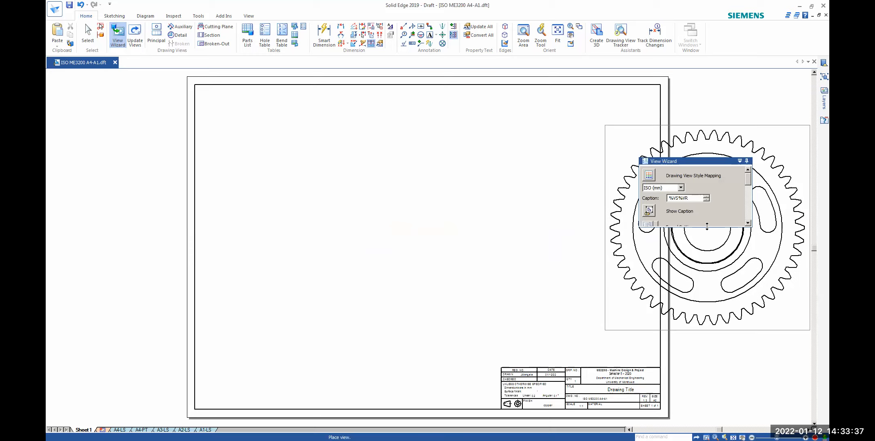
Step: Set the drawing view scale to 1:1, then review the Drawing View Wizard options and cancel them
{"action": "left_click_drag", "start_coordinate": [707, 226], "coordinate": [710, 331]}
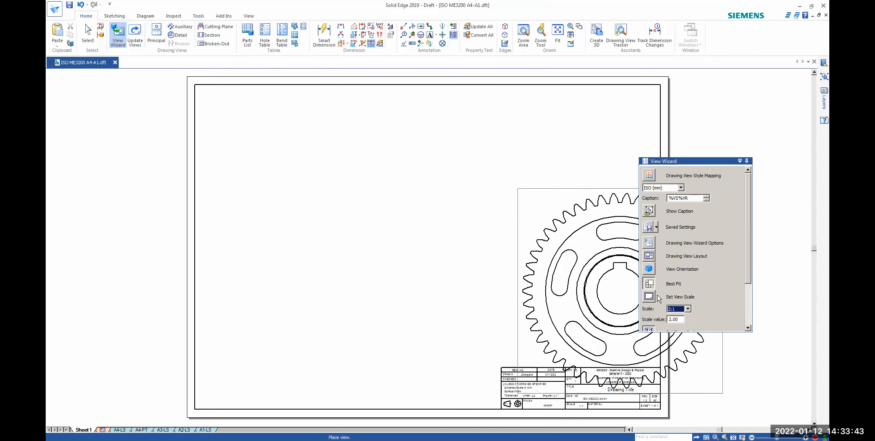
{"action": "left_click", "coordinate": [688, 309]}
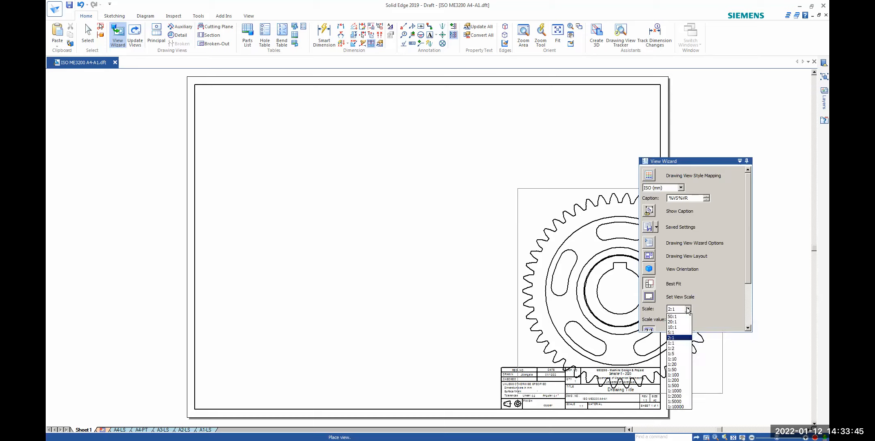
{"action": "left_click", "coordinate": [681, 343]}
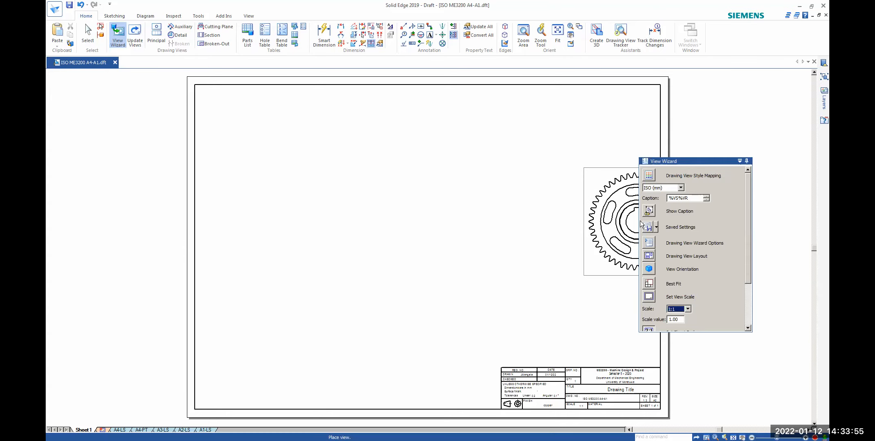
{"action": "left_click", "coordinate": [648, 243]}
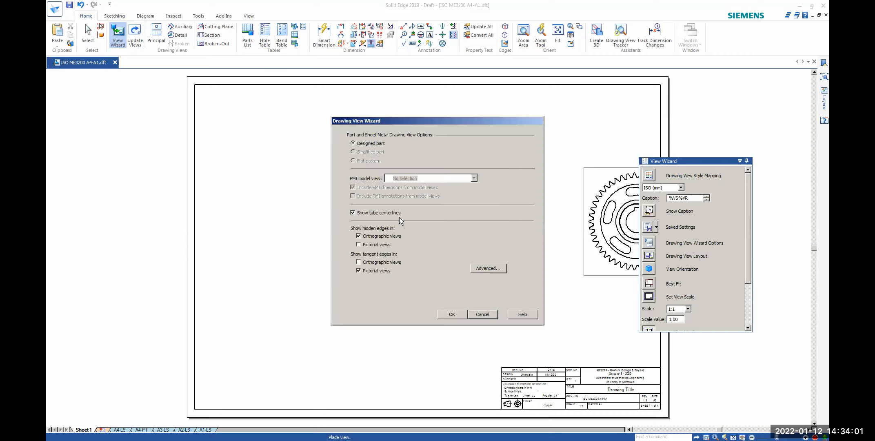
{"action": "left_click", "coordinate": [475, 316]}
Step: Try the Top View orientation for the gear wheel's primary drawing view
{"action": "left_click", "coordinate": [649, 268]}
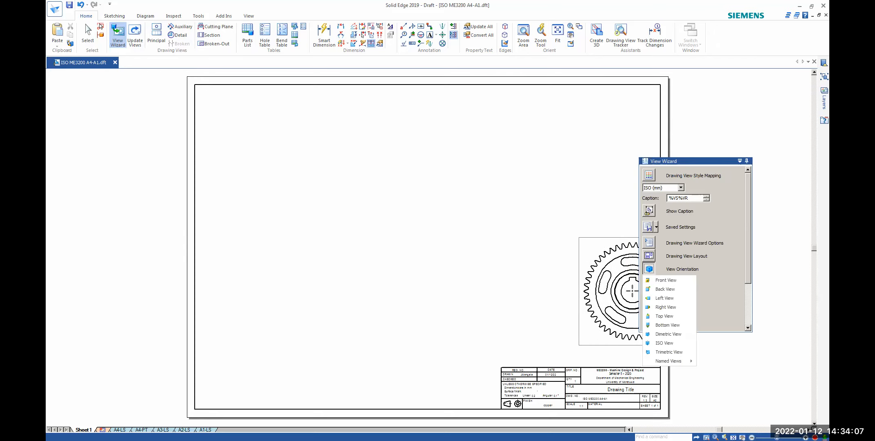
{"action": "left_click", "coordinate": [664, 315]}
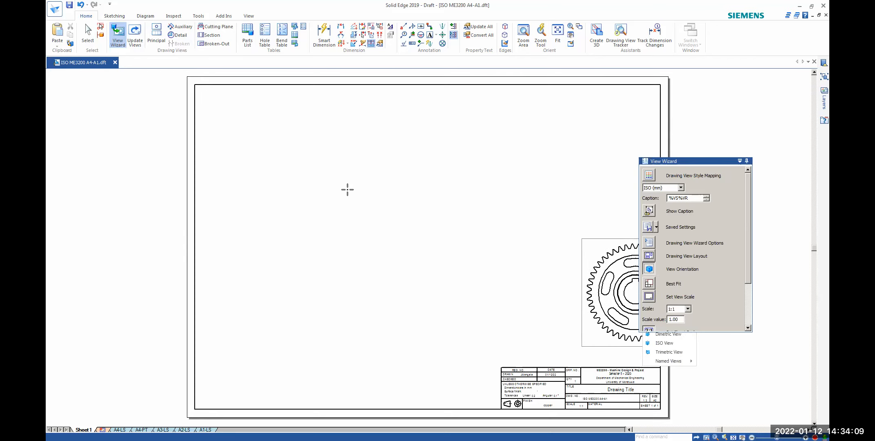
{"action": "left_click", "coordinate": [311, 180]}
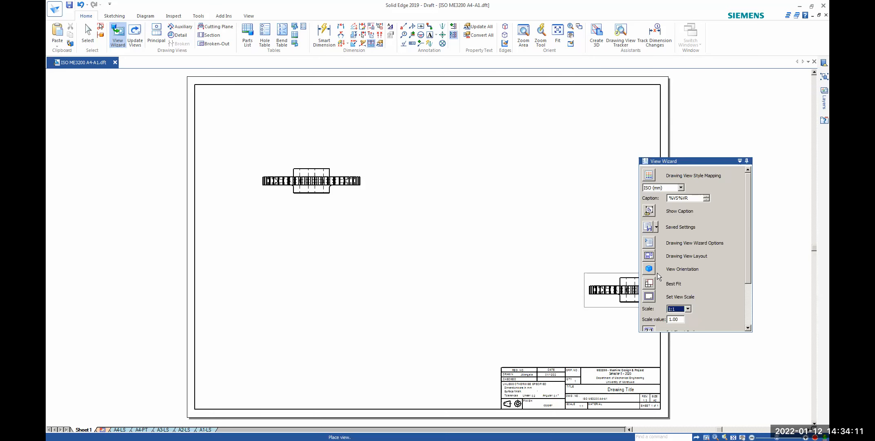
Step: Set the primary view orientation to Front View and place the gear wheel's view in the upper-left area of the A2 sheet
{"action": "left_click", "coordinate": [649, 269]}
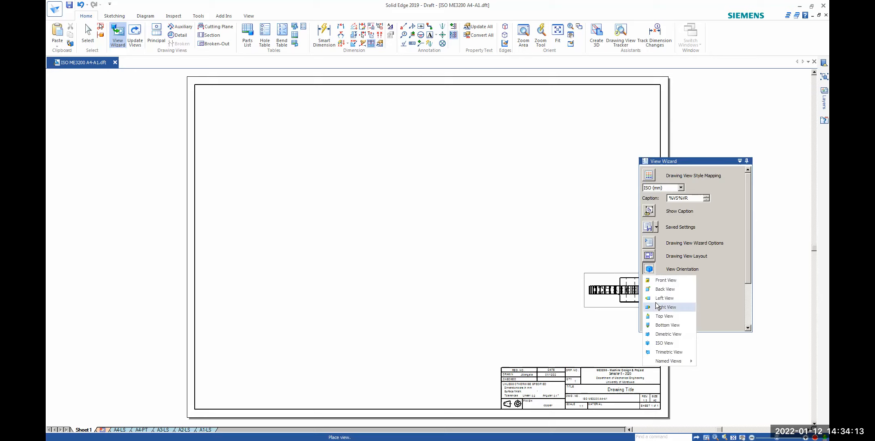
{"action": "left_click", "coordinate": [665, 280]}
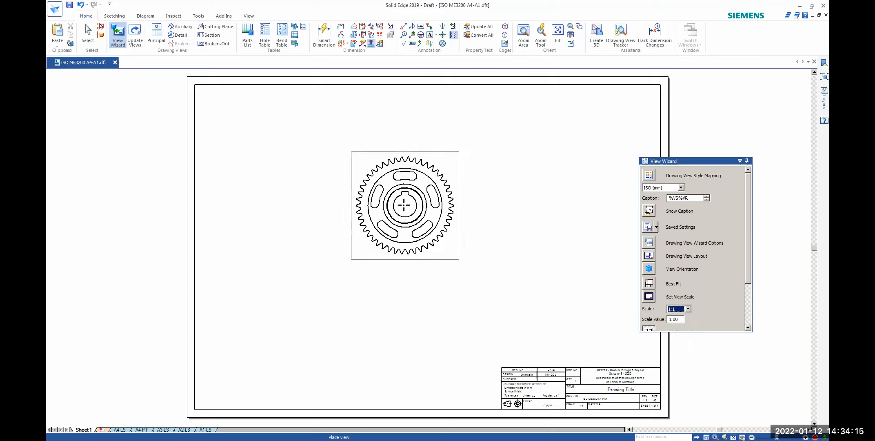
{"action": "left_click", "coordinate": [340, 192]}
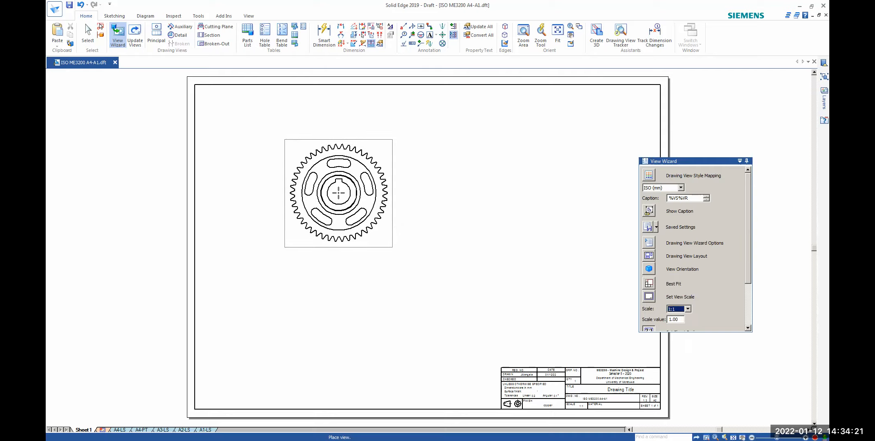
{"action": "left_click", "coordinate": [320, 192]}
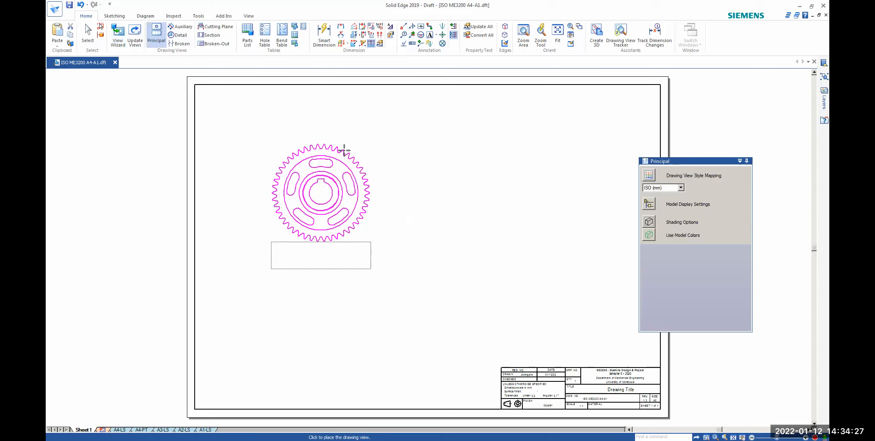
{"action": "left_click", "coordinate": [431, 182]}
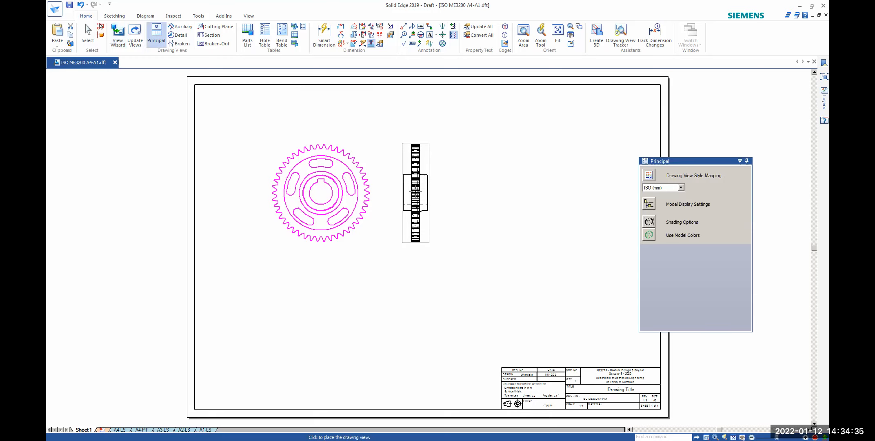
{"action": "left_click", "coordinate": [425, 160]}
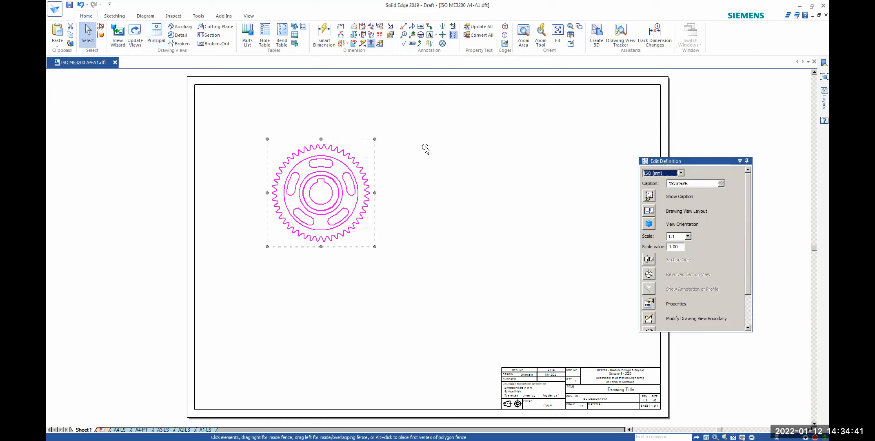
{"action": "left_click", "coordinate": [426, 149]}
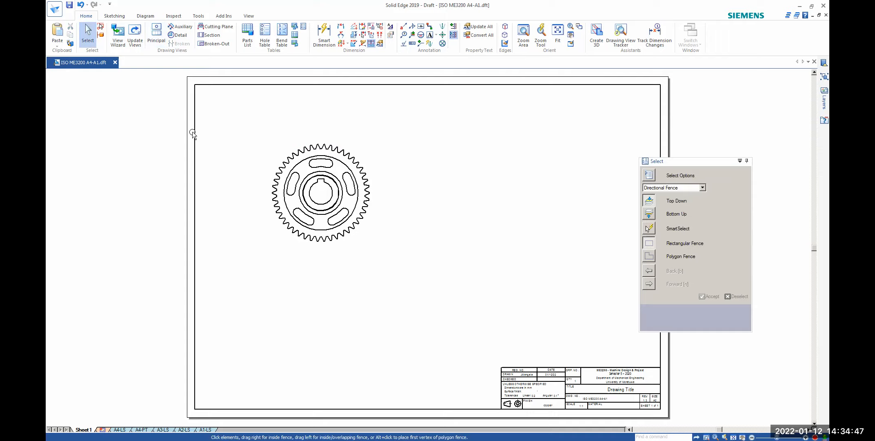
Step: Open the part file SpurGear_Wheel 3.par from the ME3200 Models folder
{"action": "left_click", "coordinate": [56, 10]}
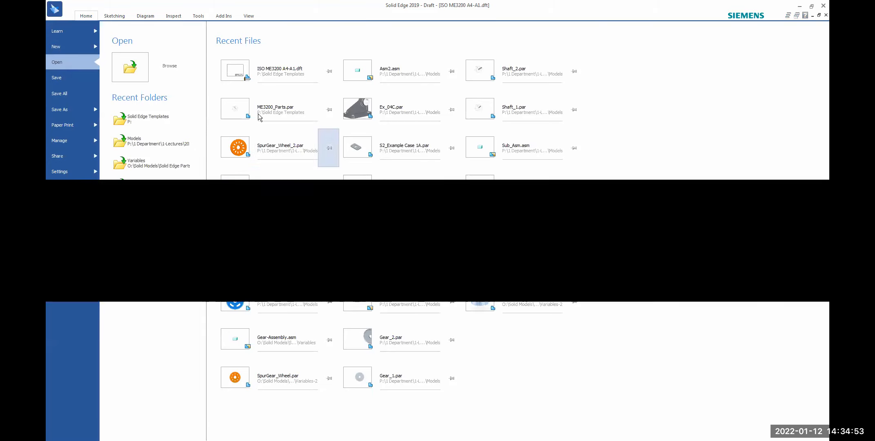
{"action": "left_click", "coordinate": [139, 66]}
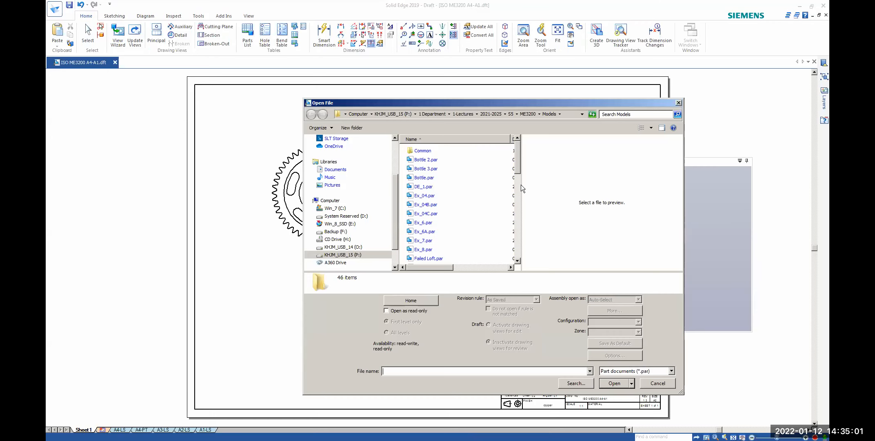
{"action": "scroll", "coordinate": [524, 211], "scroll_direction": "down", "scroll_amount": 9}
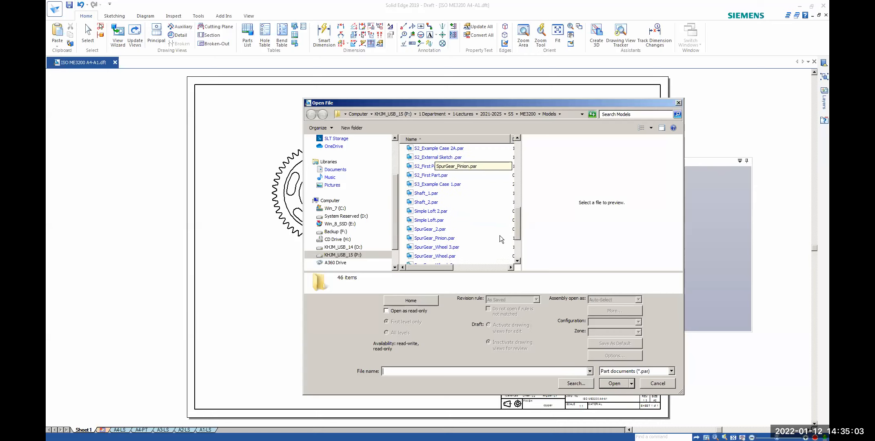
{"action": "left_click", "coordinate": [449, 247]}
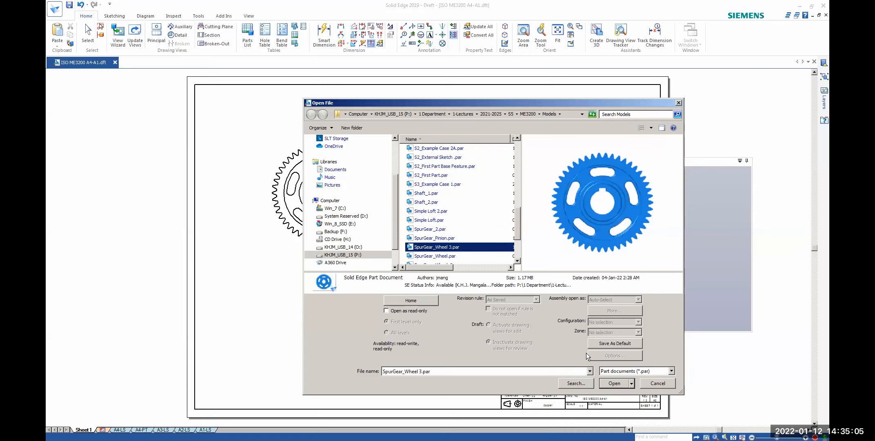
{"action": "left_click", "coordinate": [608, 383]}
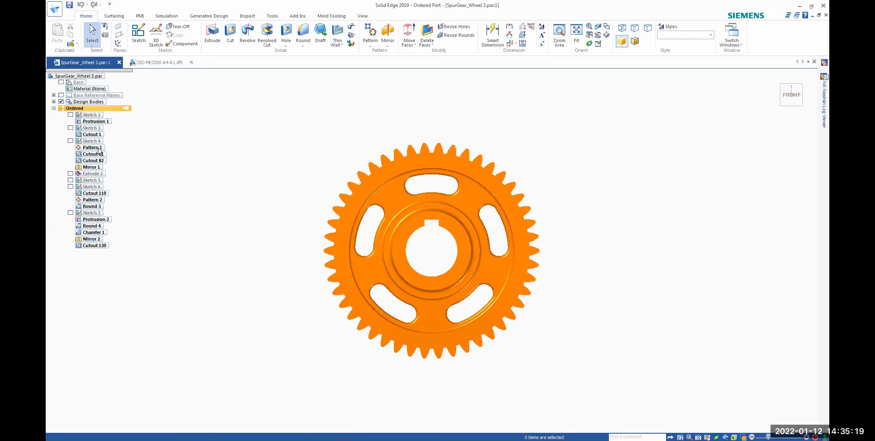
Step: Identify the tooth and slot patterns in the gear wheel part and suppress the slot pattern, Pattern 2
{"action": "left_click", "coordinate": [98, 149]}
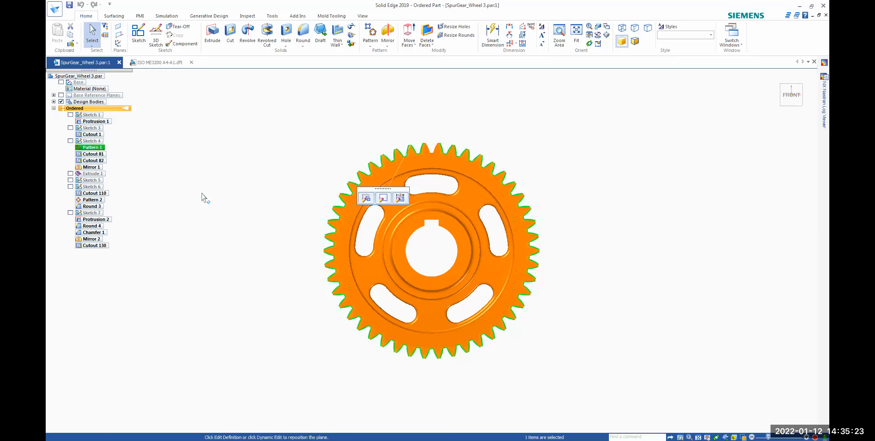
{"action": "left_click", "coordinate": [95, 200]}
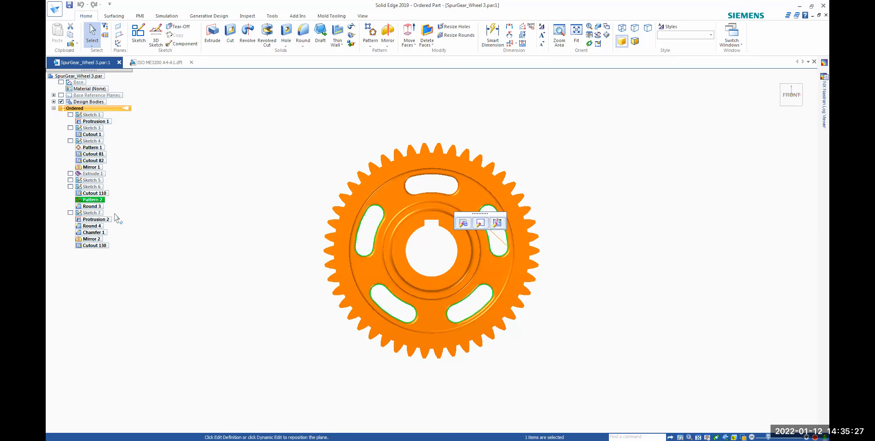
{"action": "right_click", "coordinate": [101, 200]}
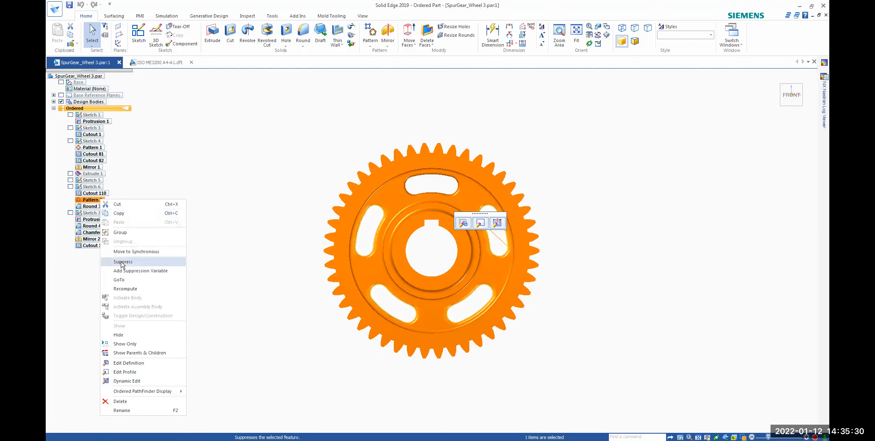
{"action": "left_click", "coordinate": [122, 261]}
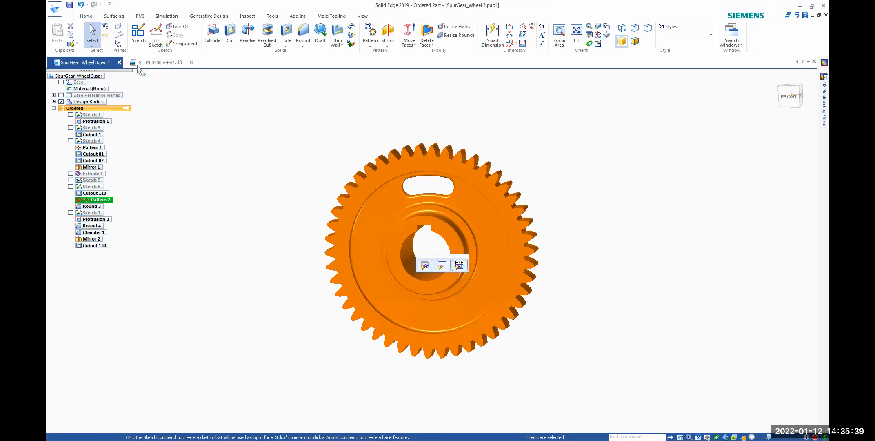
Step: Return to the ISO ME3200 A4-A1.dft draft, dismiss the out-of-date notice and update the gear wheel's drawing view
{"action": "left_click", "coordinate": [152, 63]}
{"action": "left_click", "coordinate": [426, 248]}
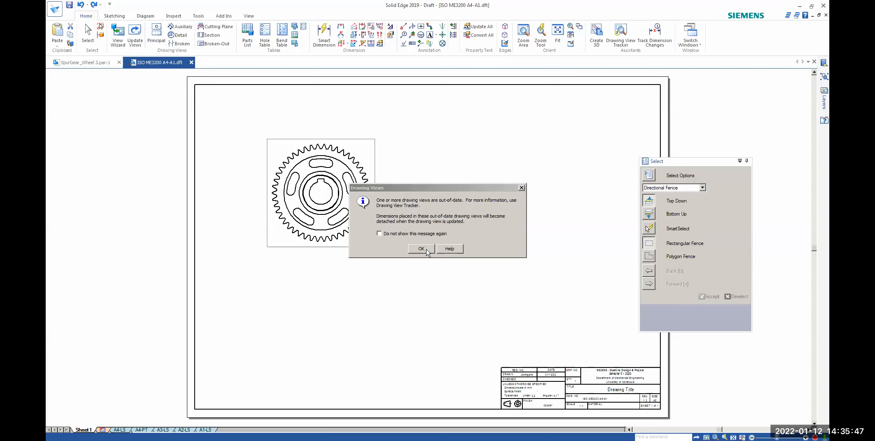
{"action": "left_click", "coordinate": [426, 249]}
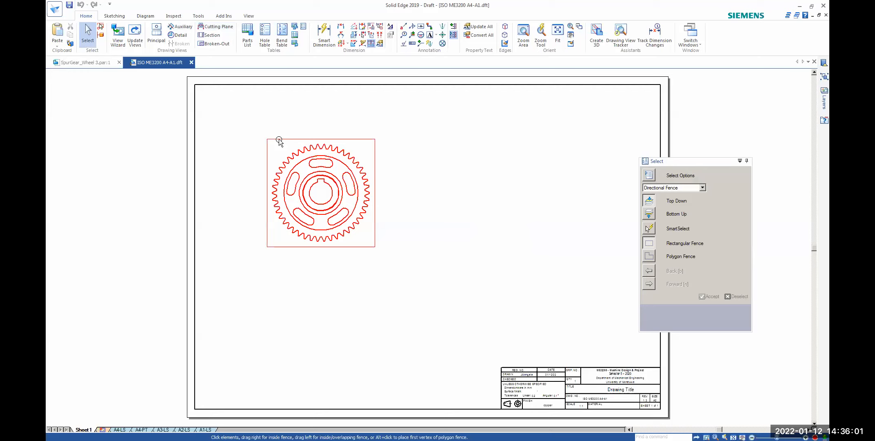
{"action": "mouse_move", "coordinate": [279, 141]}
{"action": "left_click", "coordinate": [139, 34]}
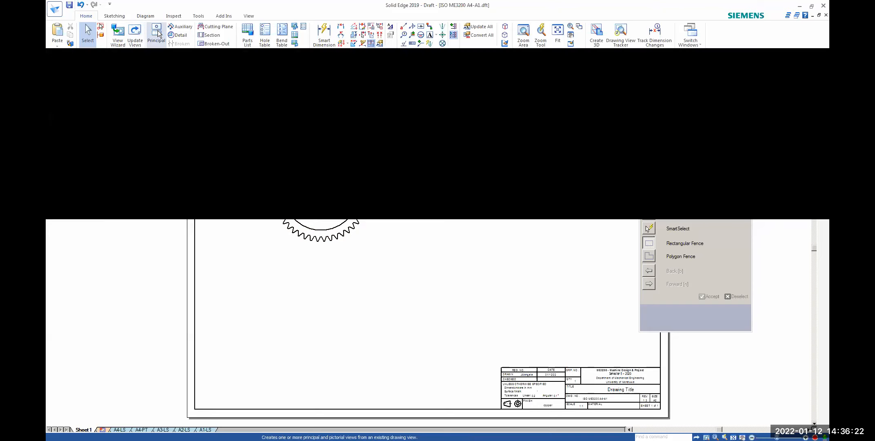
Step: Create a pictorial view from the gear wheel's front view and place it diagonally below and left of that view
{"action": "left_click", "coordinate": [158, 34]}
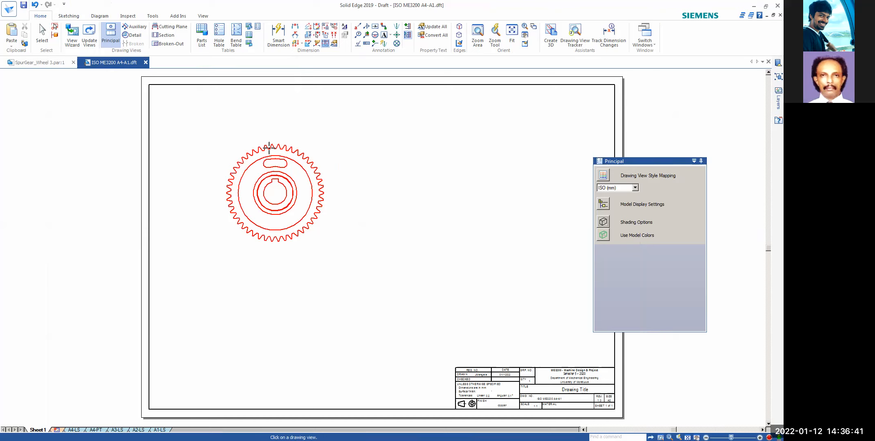
{"action": "left_click", "coordinate": [269, 148]}
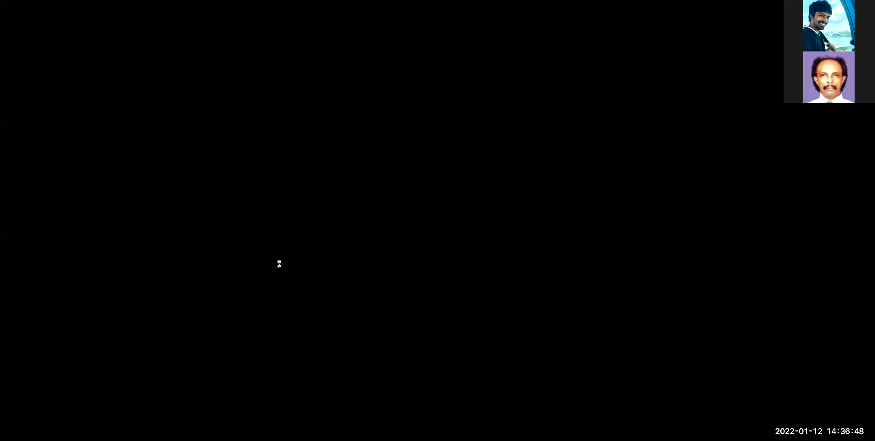
{"action": "left_click", "coordinate": [276, 289]}
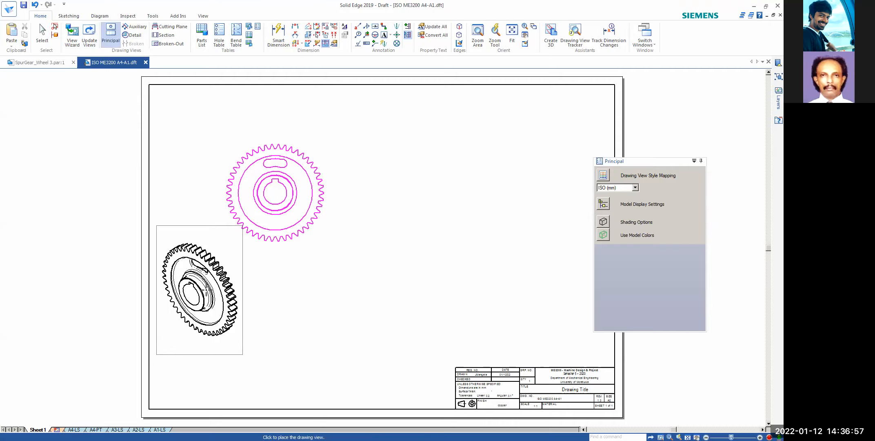
{"action": "left_click", "coordinate": [206, 290]}
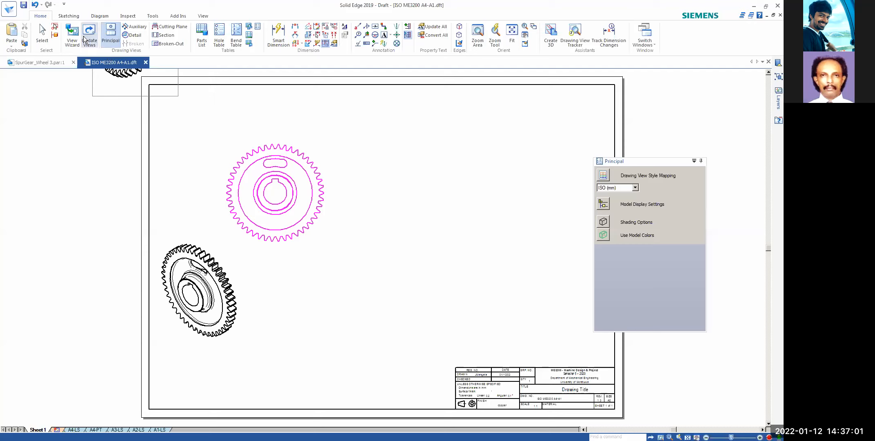
{"action": "left_click", "coordinate": [42, 33]}
{"action": "left_click", "coordinate": [261, 160]}
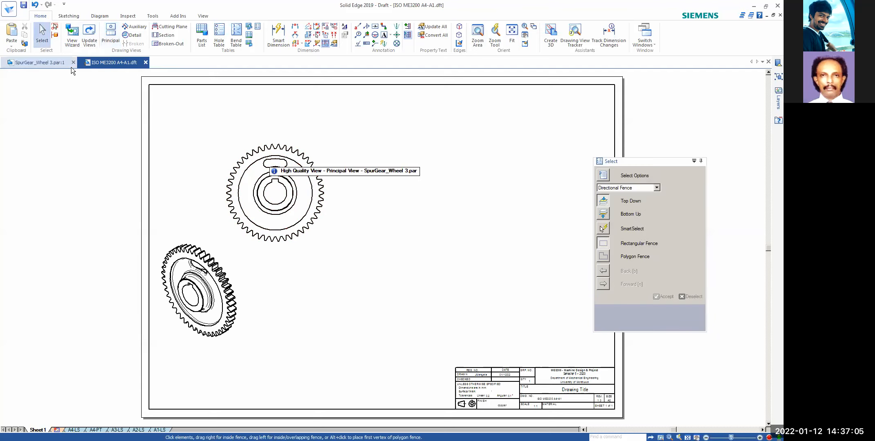
Step: Unsuppress Pattern 2 in the SpurGear_Wheel 3 part, then update the drawing views in the ISO ME3200 A4-A1.dft draft
{"action": "left_click", "coordinate": [50, 62]}
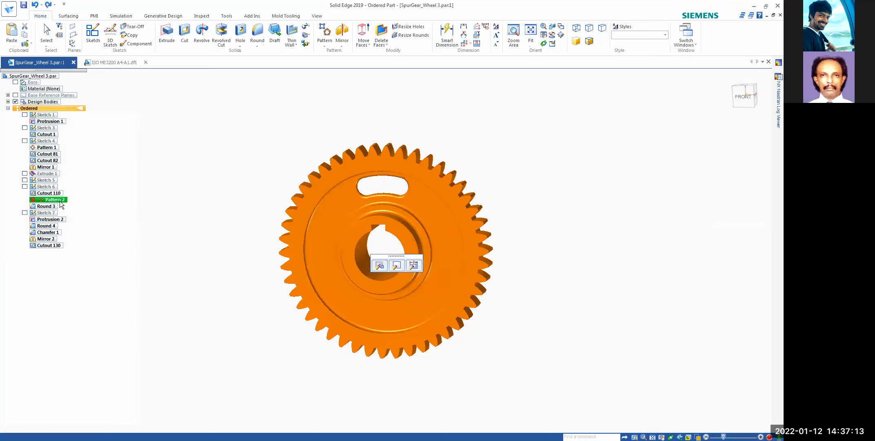
{"action": "right_click", "coordinate": [61, 200]}
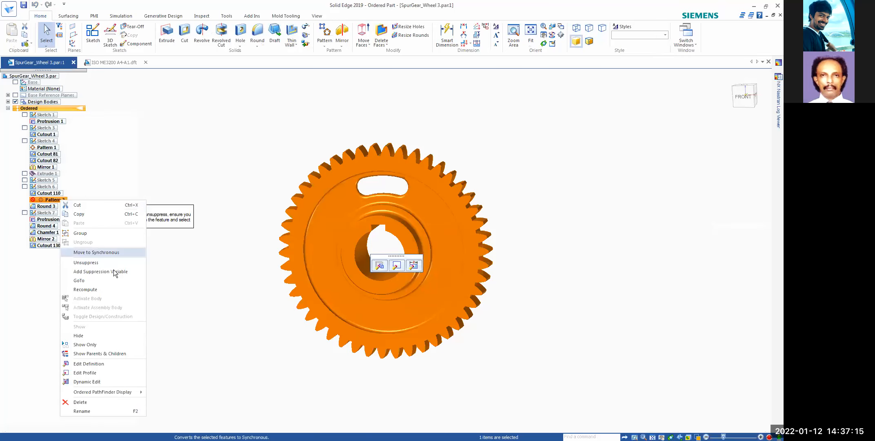
{"action": "left_click", "coordinate": [95, 263]}
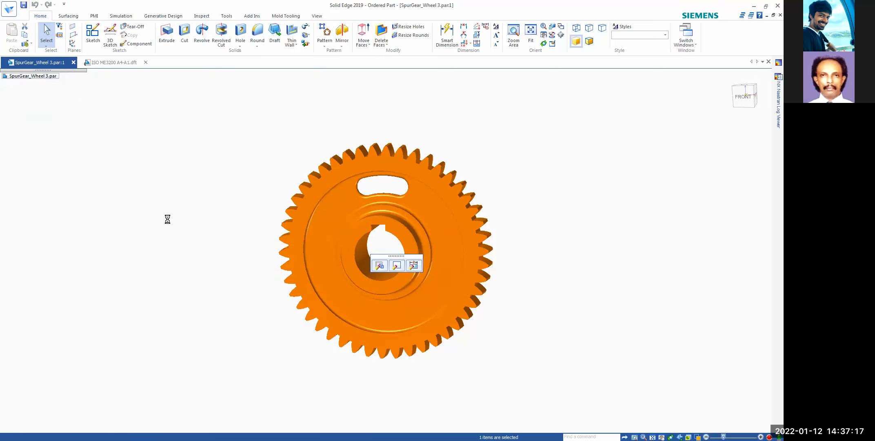
{"action": "left_click", "coordinate": [108, 62]}
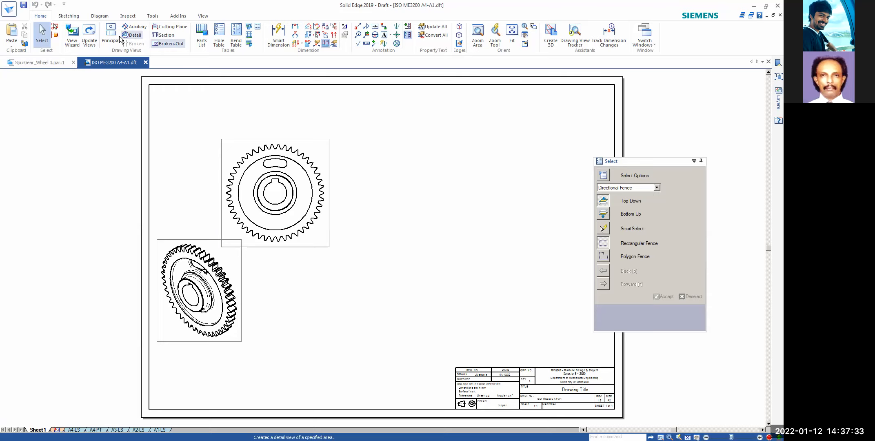
{"action": "left_click", "coordinate": [89, 36]}
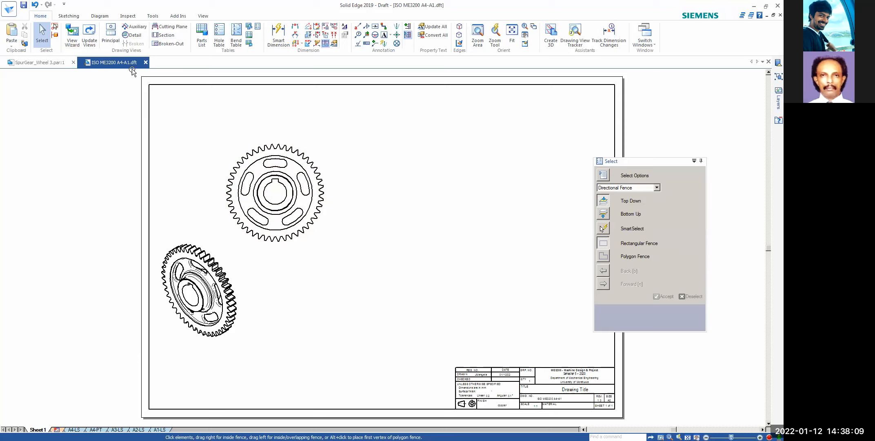
Step: Project a principal view above the gear wheel's front view, and try a side view to its right
{"action": "left_click", "coordinate": [111, 34]}
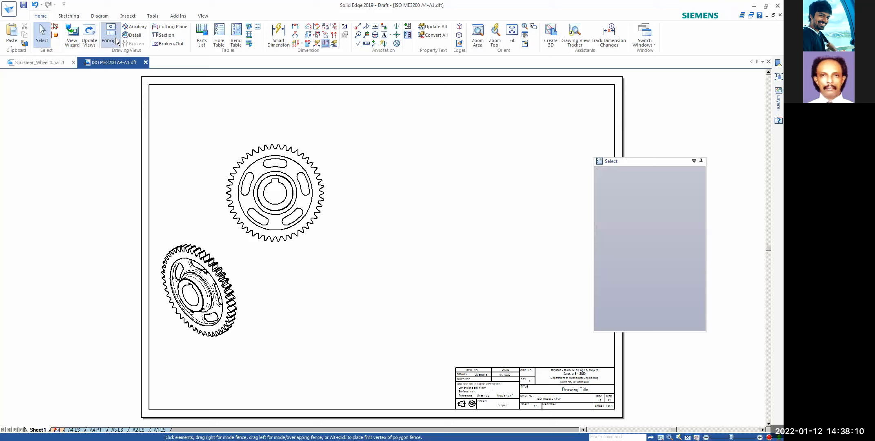
{"action": "left_click", "coordinate": [282, 154]}
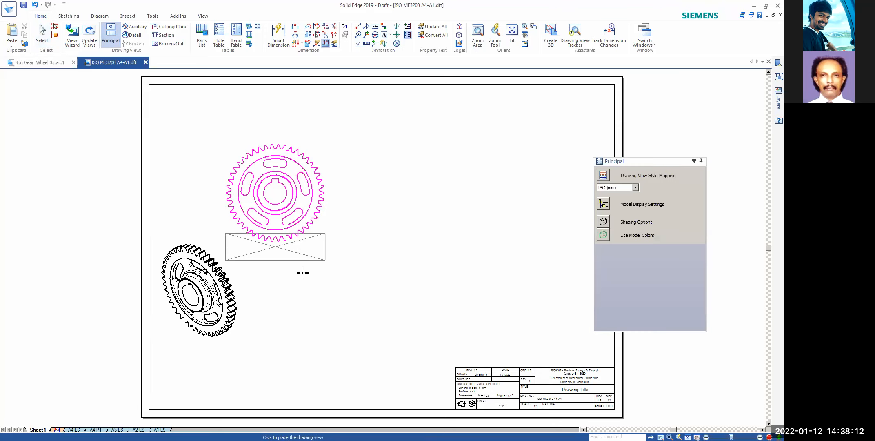
{"action": "left_click", "coordinate": [296, 110]}
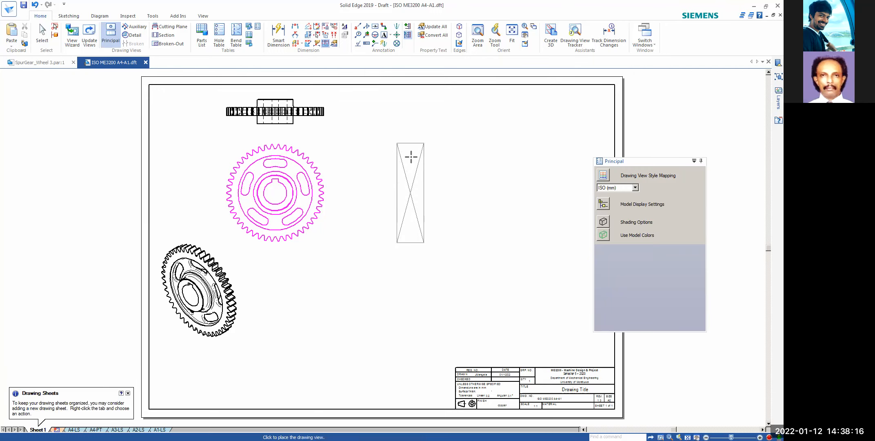
{"action": "left_click", "coordinate": [417, 165]}
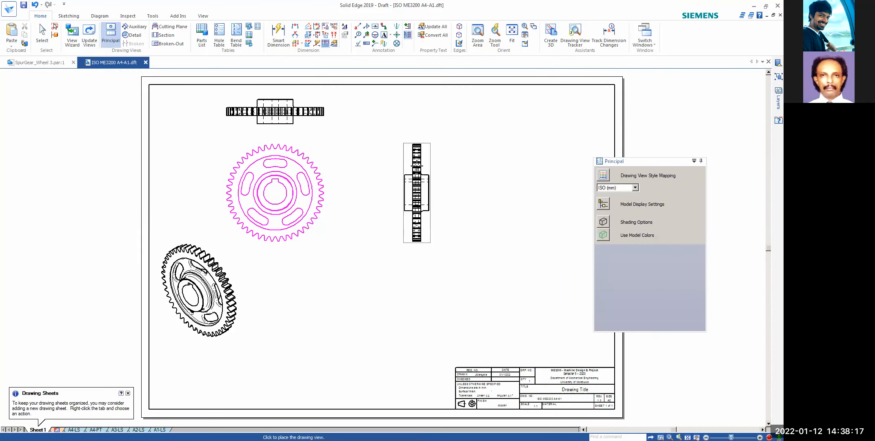
{"action": "key", "text": "Escape"}
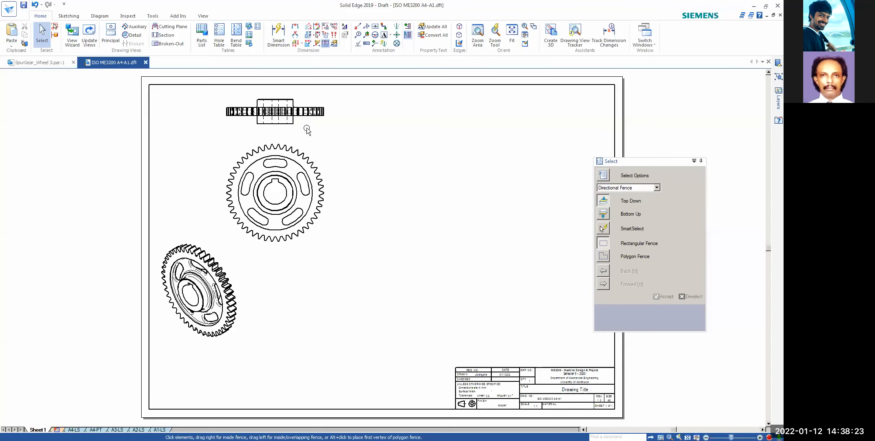
{"action": "left_click", "coordinate": [304, 116]}
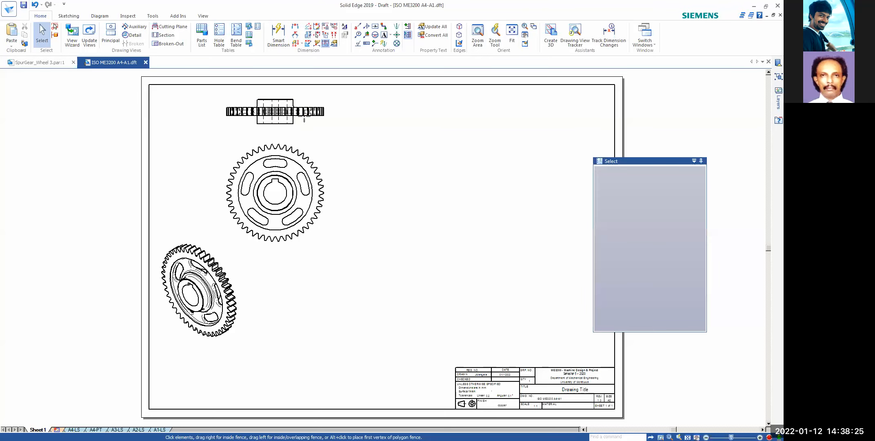
Step: Delete the principal view above the gear wheel's front view
{"action": "key", "text": "Delete"}
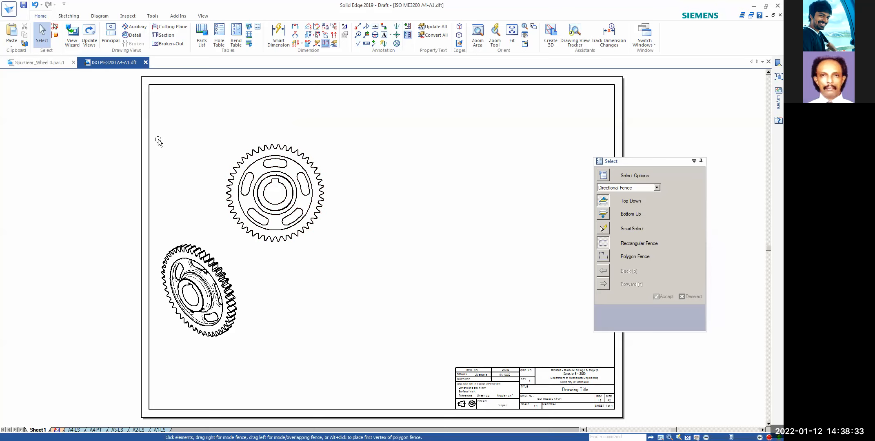
Step: Show the PromptBar and dock it between the ribbon and the document tabs
{"action": "left_click", "coordinate": [160, 35]}
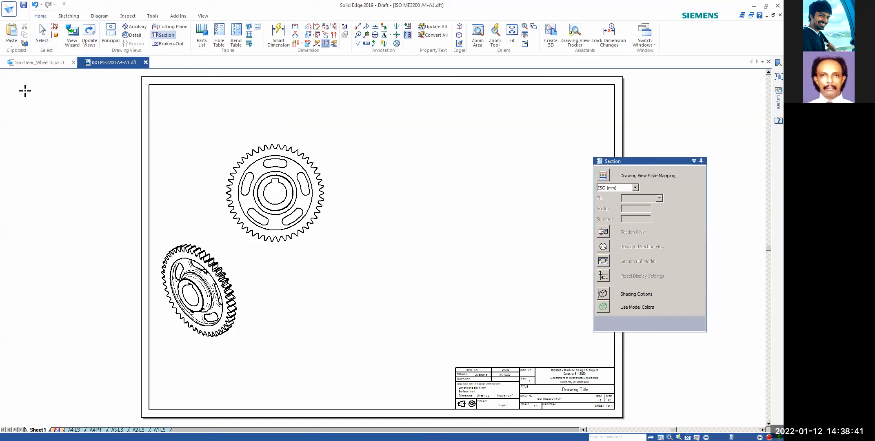
{"action": "left_click", "coordinate": [763, 62]}
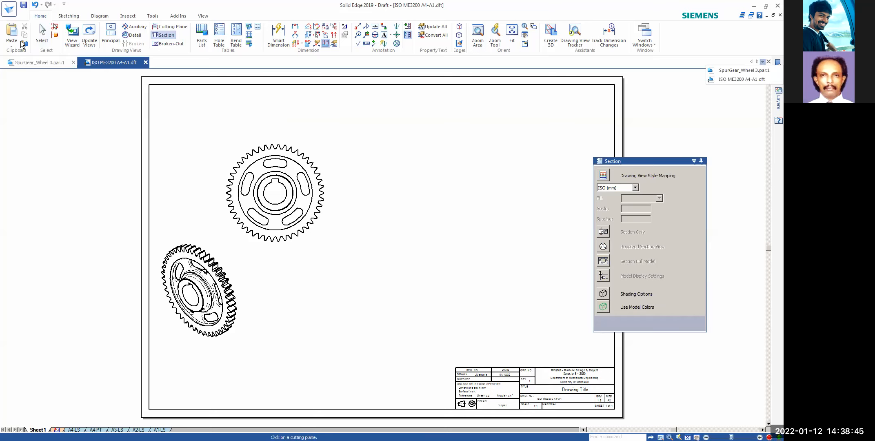
{"action": "left_click", "coordinate": [203, 16]}
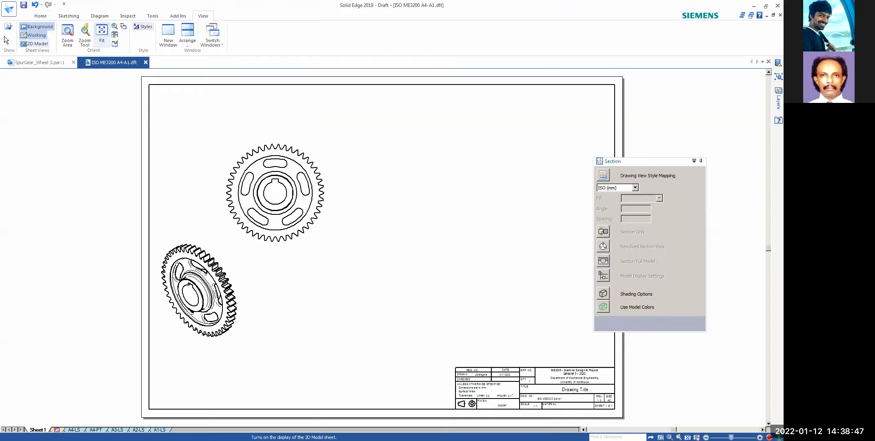
{"action": "left_click", "coordinate": [8, 27]}
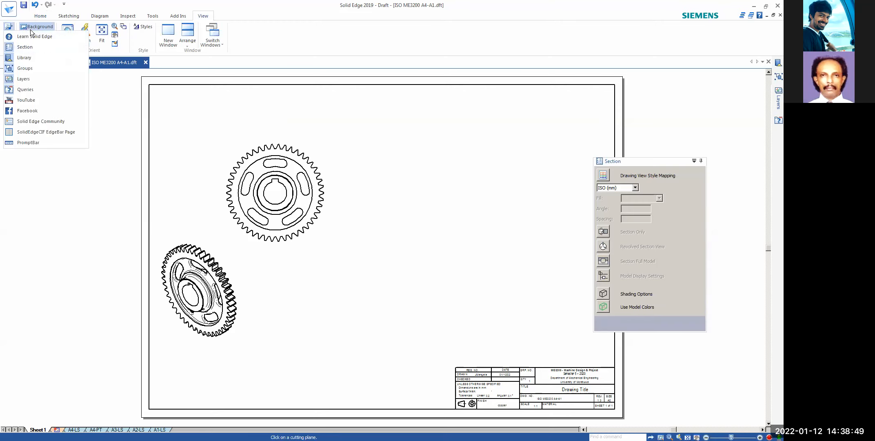
{"action": "left_click", "coordinate": [16, 143]}
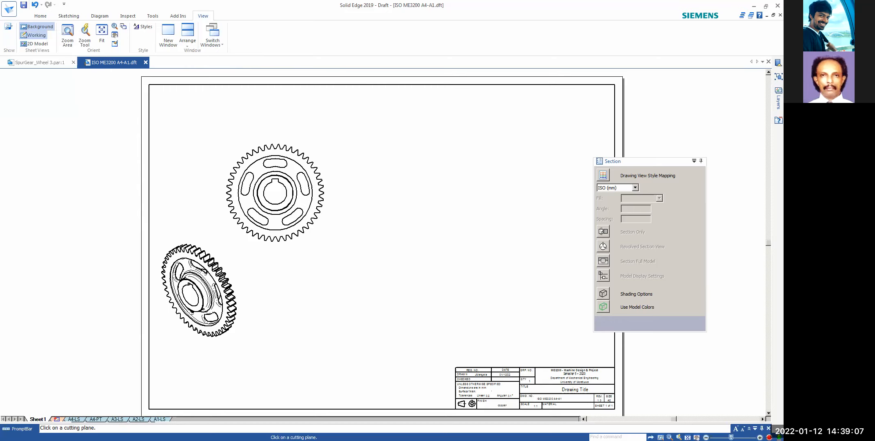
{"action": "mouse_move", "coordinate": [17, 428]}
{"action": "left_mouse_down"}
{"action": "mouse_move", "coordinate": [136, 215]}
{"action": "mouse_move", "coordinate": [408, 68]}
{"action": "mouse_move", "coordinate": [387, 67]}
{"action": "left_mouse_up"}
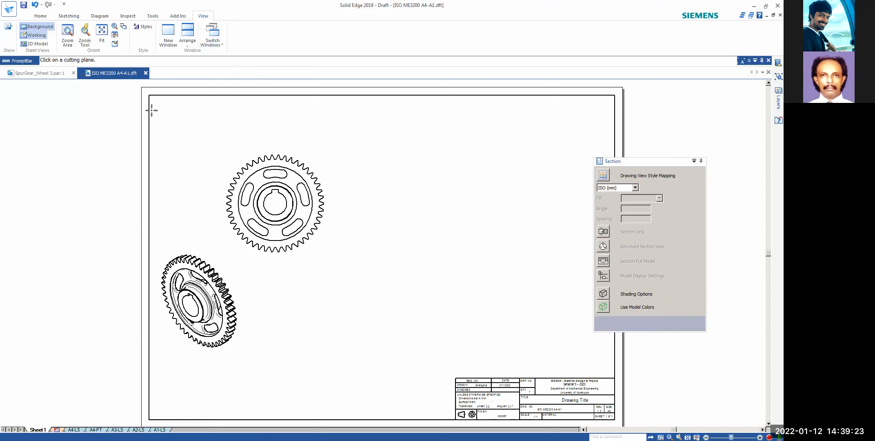
Step: Draw a vertical cutting plane through the front view's center, extending past the teeth at both ends, with its viewing direction facing right
{"action": "left_click", "coordinate": [41, 16]}
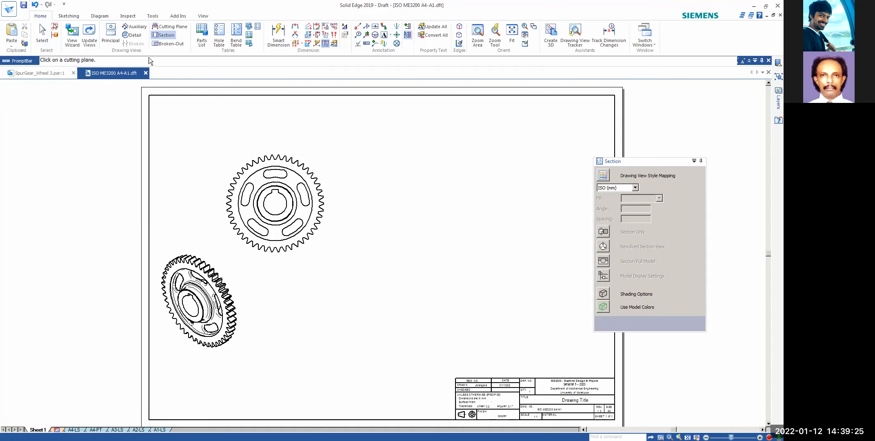
{"action": "left_click", "coordinate": [42, 36]}
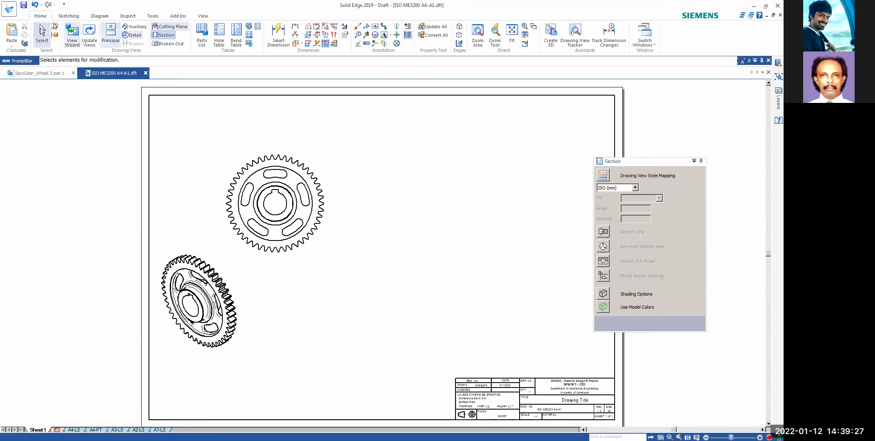
{"action": "left_click", "coordinate": [164, 29]}
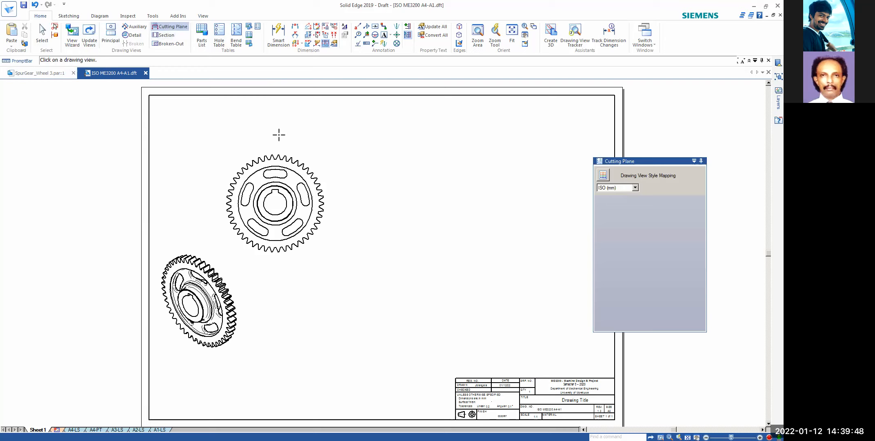
{"action": "left_click", "coordinate": [290, 158]}
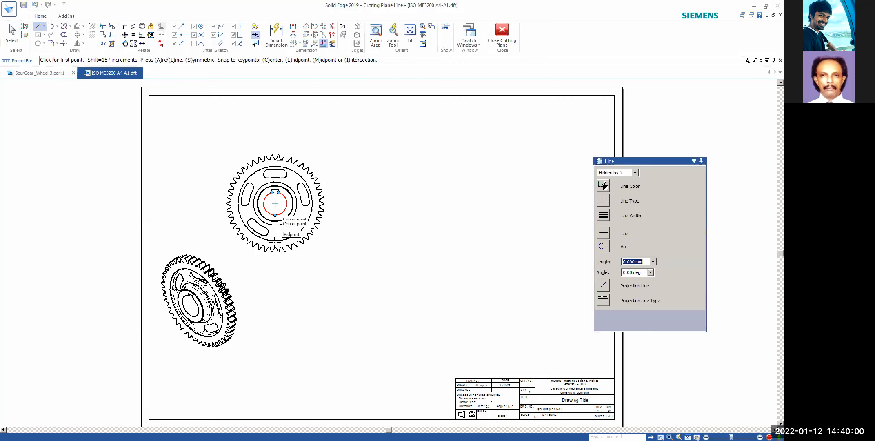
{"action": "left_click", "coordinate": [274, 269]}
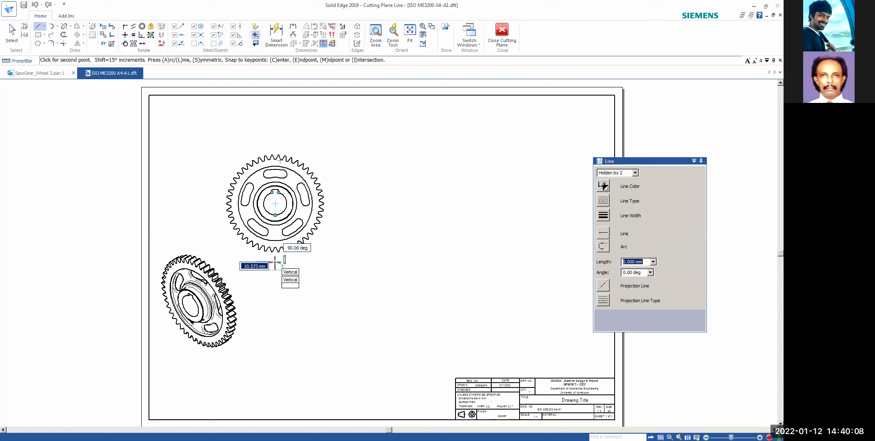
{"action": "left_click", "coordinate": [275, 140]}
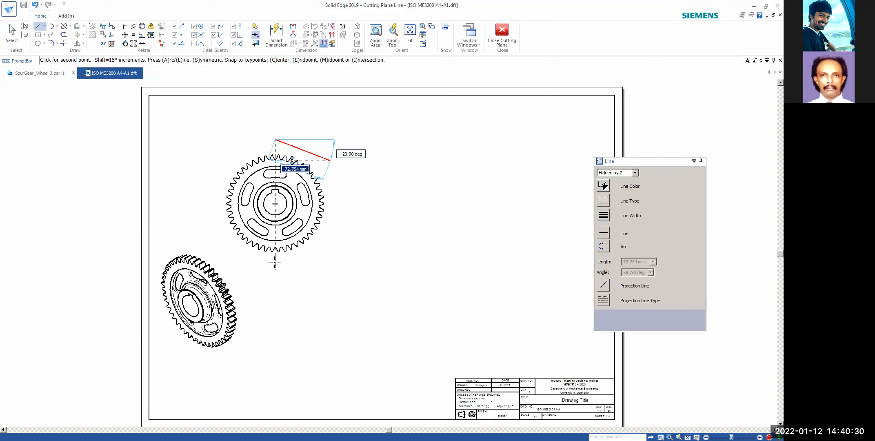
{"action": "key", "text": "Escape"}
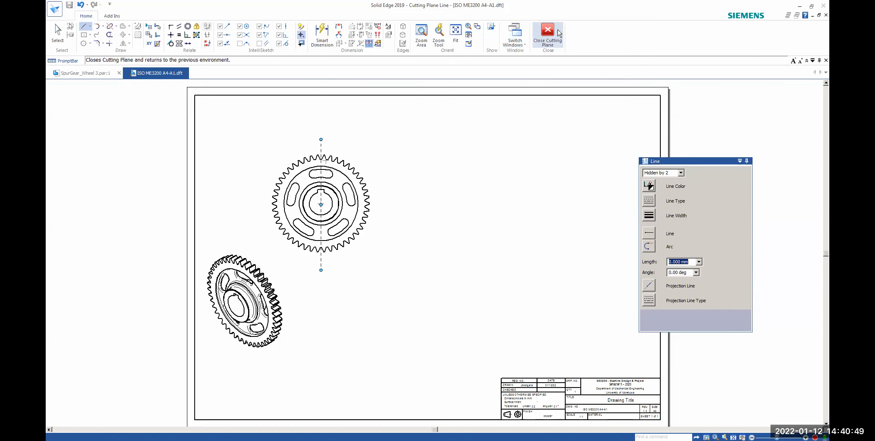
{"action": "left_click", "coordinate": [558, 33]}
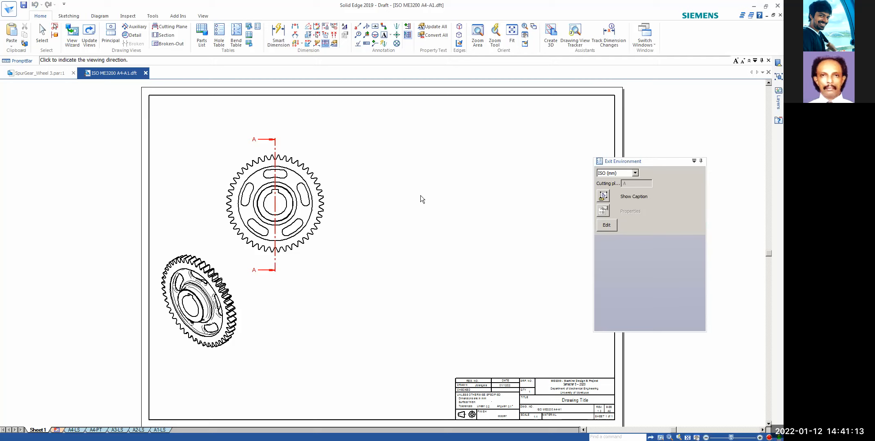
{"action": "left_click", "coordinate": [403, 202]}
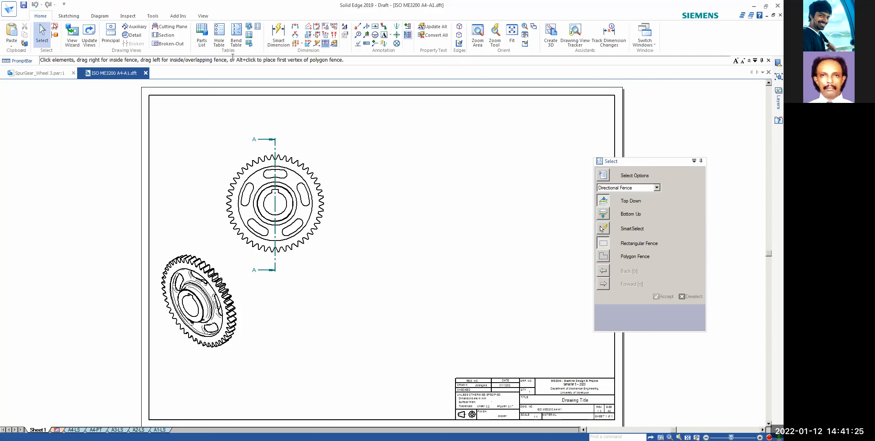
Step: Create a section view from cutting plane A-A and place it to the right of the gear wheel's front view
{"action": "left_click", "coordinate": [164, 35]}
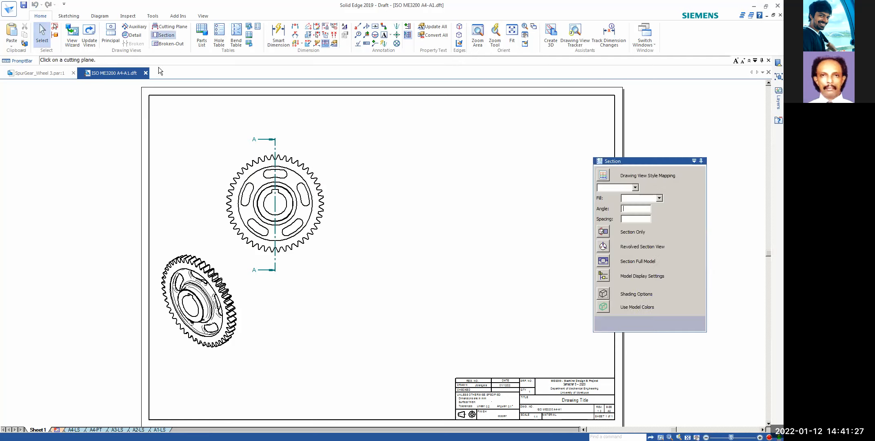
{"action": "left_click", "coordinate": [275, 141]}
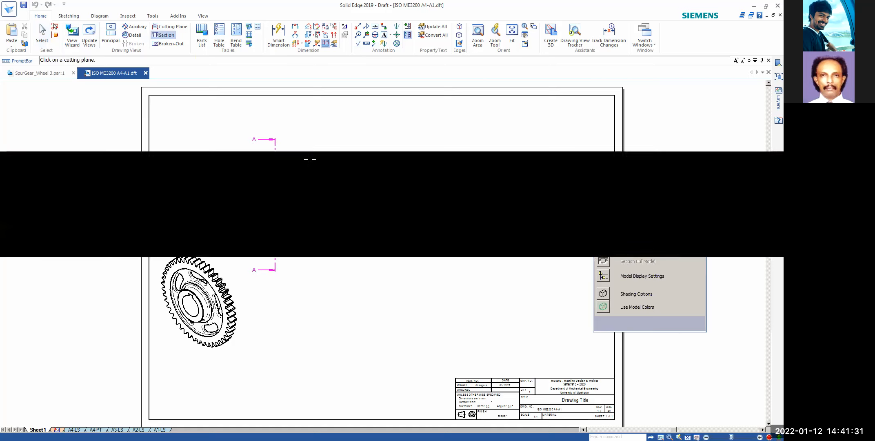
{"action": "left_click", "coordinate": [377, 177]}
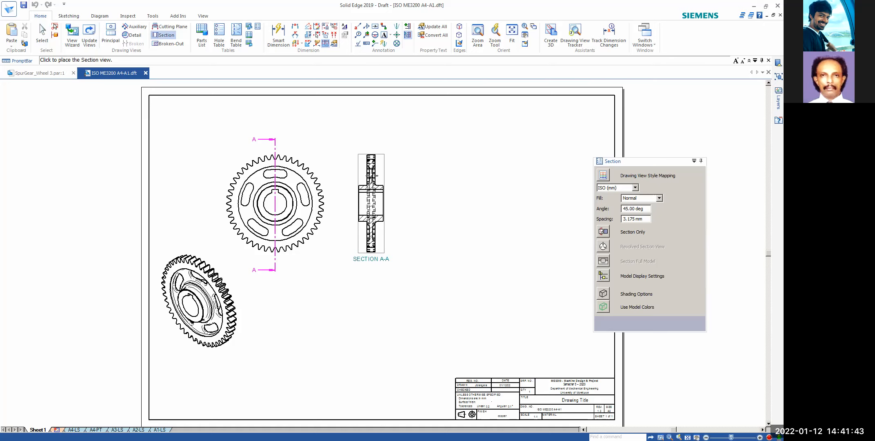
{"action": "left_click", "coordinate": [372, 177]}
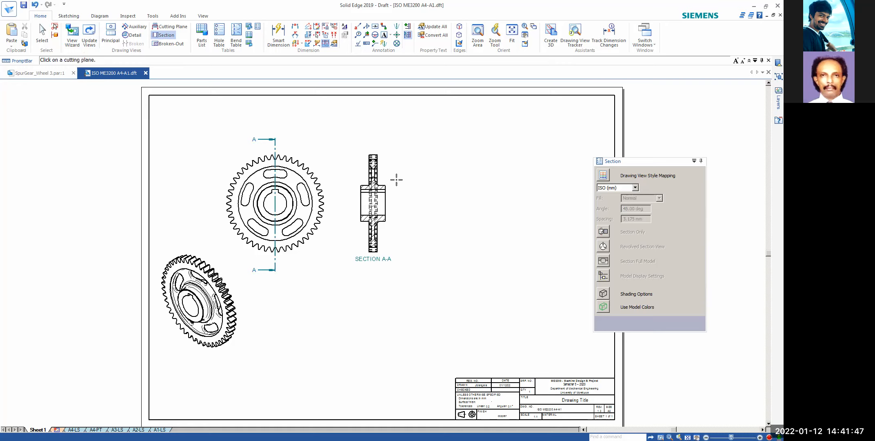
{"action": "key", "text": "Escape"}
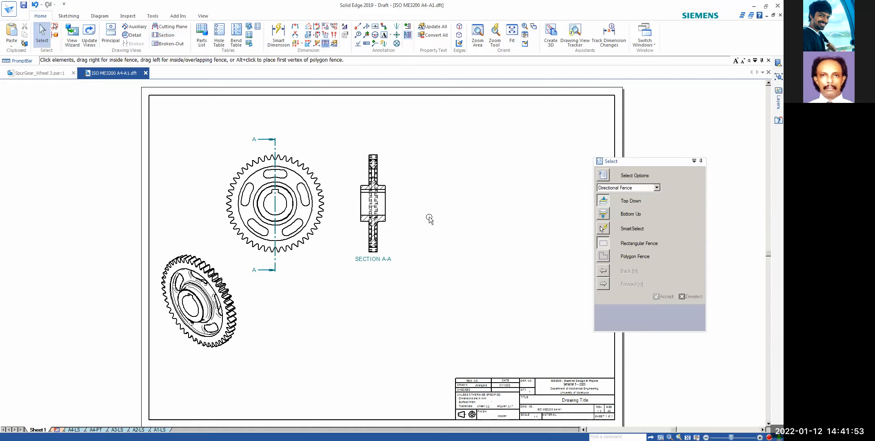
Step: Turn off the hidden edge style and the edges hidden by other parts in the display properties of section view A-A
{"action": "scroll", "coordinate": [410, 179], "scroll_direction": "up", "scroll_amount": 3}
{"action": "scroll", "coordinate": [416, 204], "scroll_direction": "up", "scroll_amount": 3}
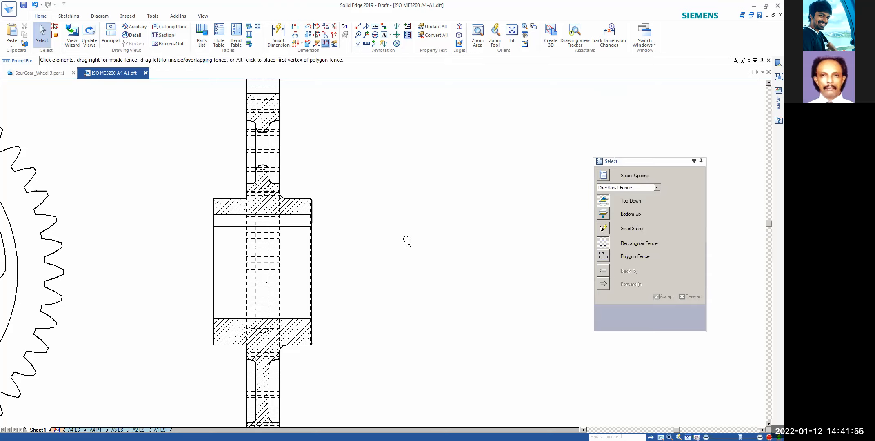
{"action": "scroll", "coordinate": [366, 237], "scroll_direction": "down", "scroll_amount": 3}
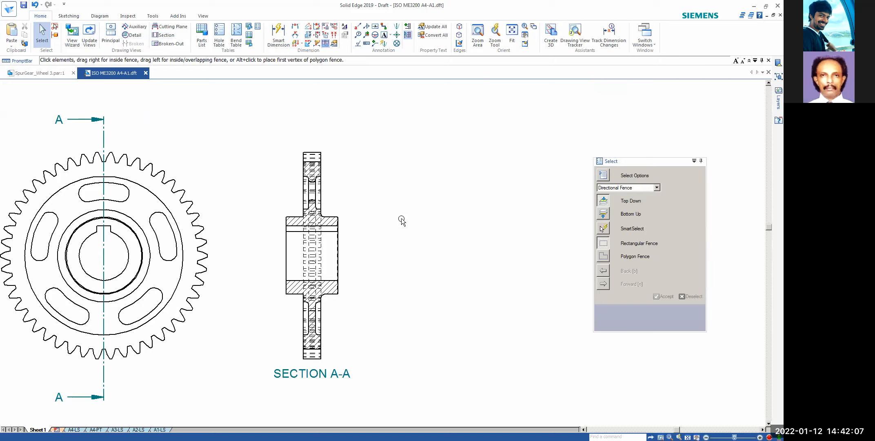
{"action": "left_click", "coordinate": [319, 186]}
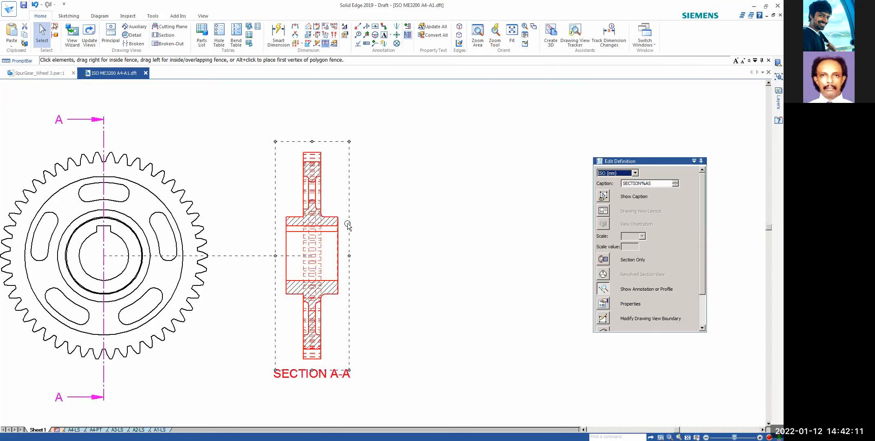
{"action": "right_click", "coordinate": [349, 224]}
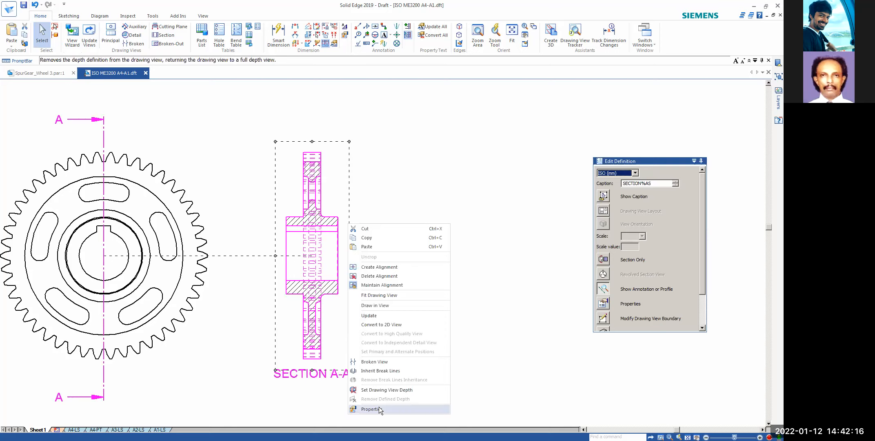
{"action": "left_click", "coordinate": [381, 408]}
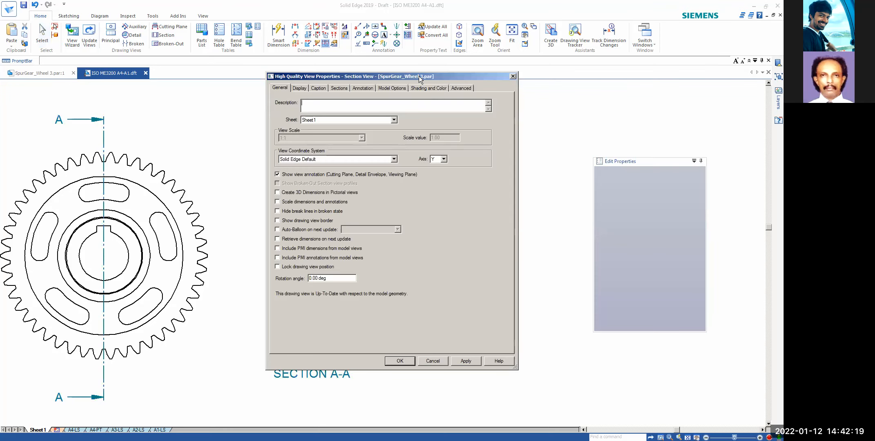
{"action": "left_click_drag", "start_coordinate": [421, 76], "coordinate": [527, 83]}
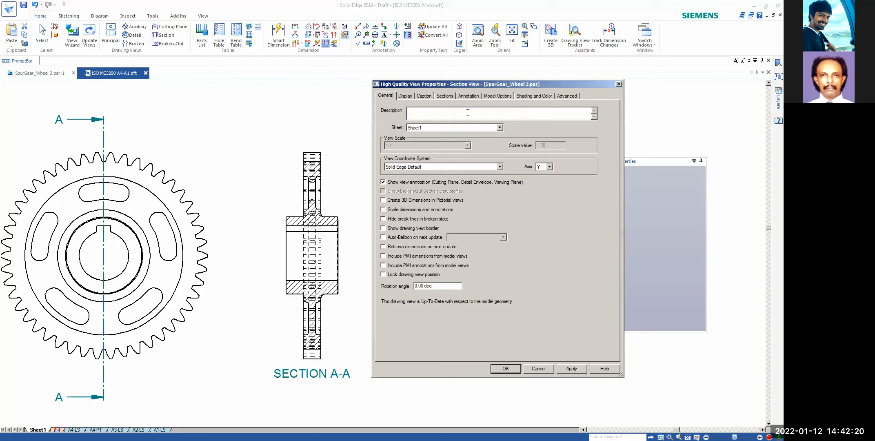
{"action": "left_click", "coordinate": [403, 96]}
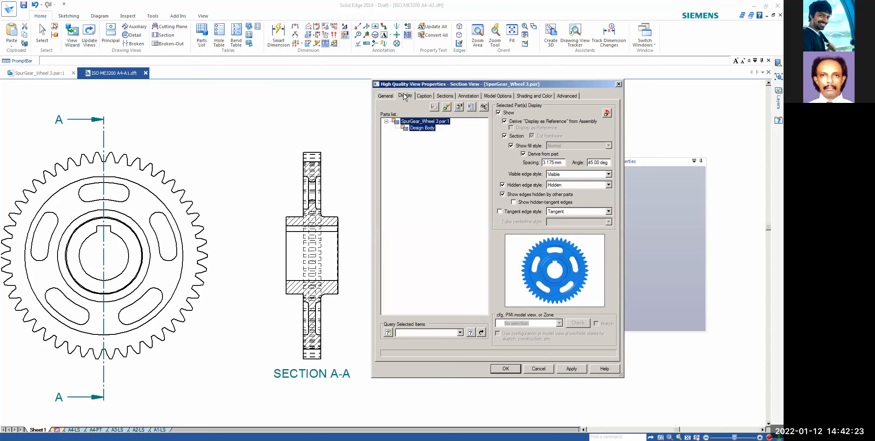
{"action": "left_click", "coordinate": [515, 186]}
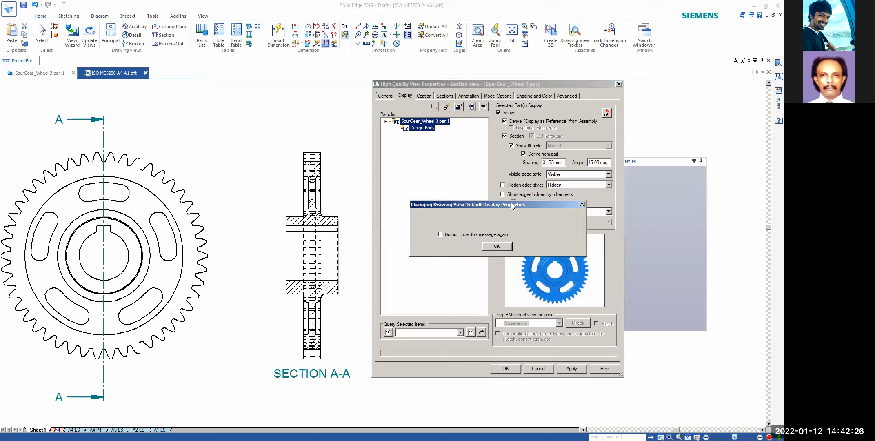
{"action": "left_click", "coordinate": [500, 244]}
{"action": "left_click", "coordinate": [571, 369]}
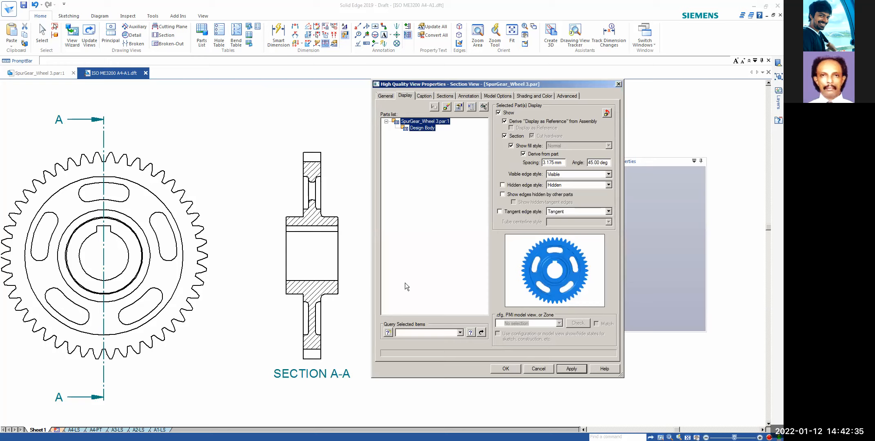
{"action": "left_click", "coordinate": [506, 369]}
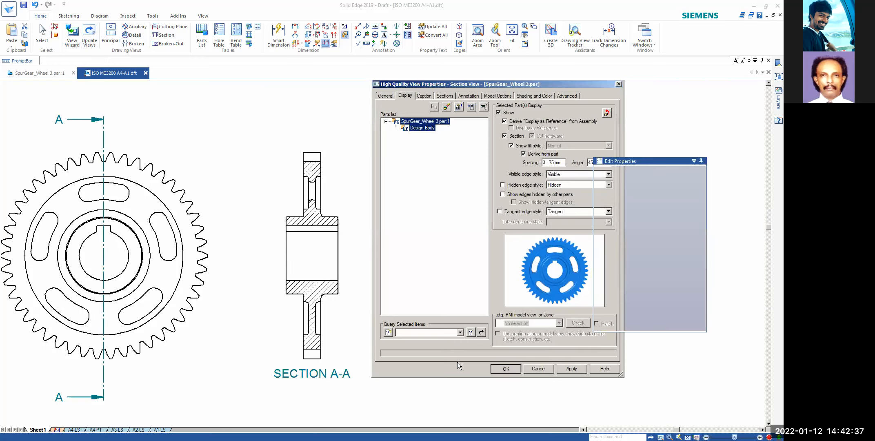
{"action": "left_click", "coordinate": [282, 300]}
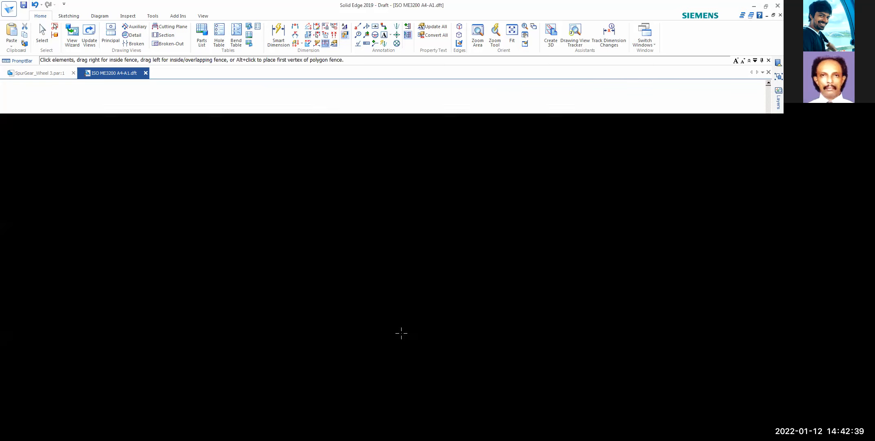
{"action": "left_click", "coordinate": [434, 343]}
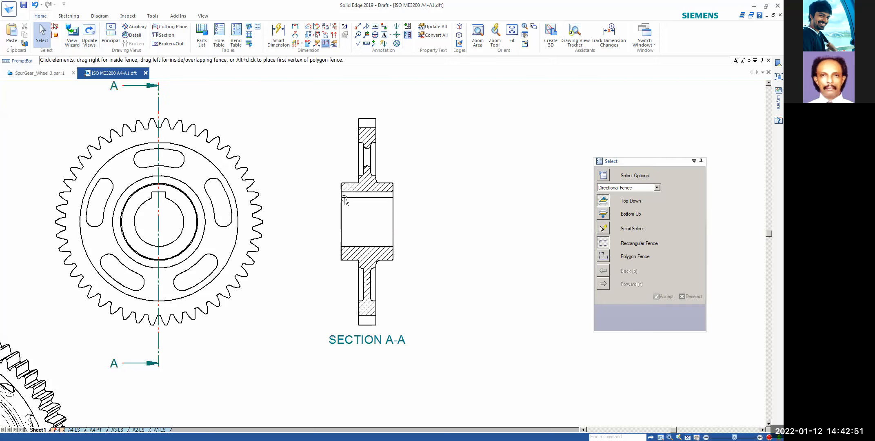
Step: Start a circular detail view on the gear wheel's front view
{"action": "scroll", "coordinate": [359, 202], "scroll_direction": "down", "scroll_amount": 1}
{"action": "scroll", "coordinate": [429, 246], "scroll_direction": "down", "scroll_amount": 3}
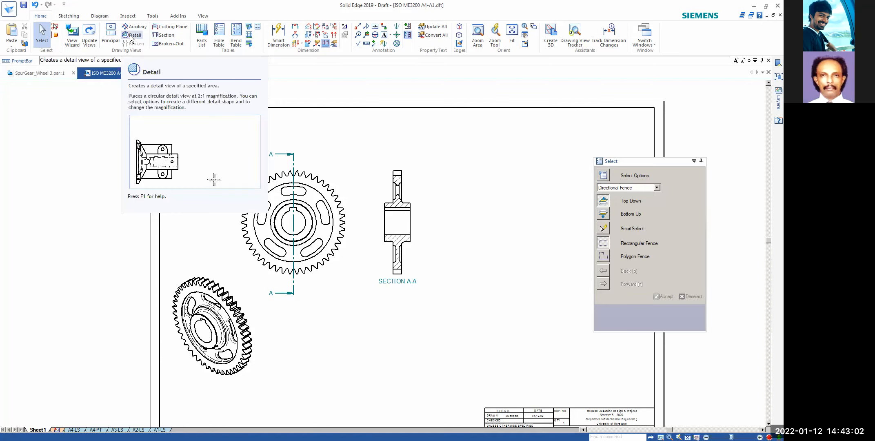
{"action": "left_click", "coordinate": [131, 36]}
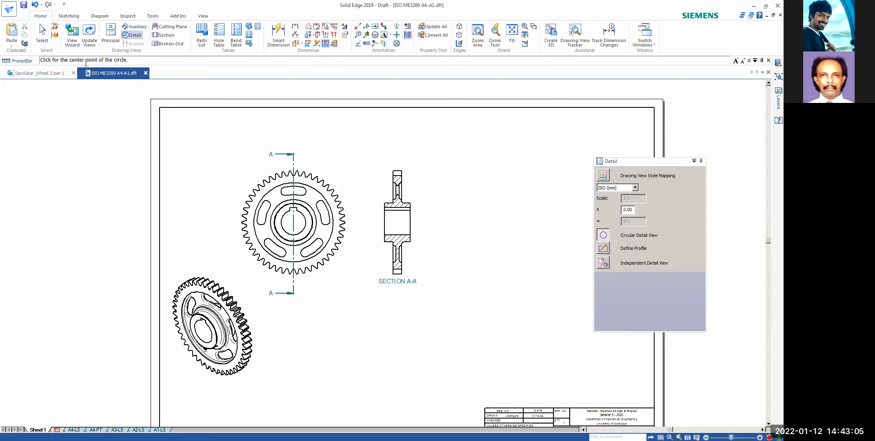
{"action": "scroll", "coordinate": [327, 197], "scroll_direction": "up", "scroll_amount": 1}
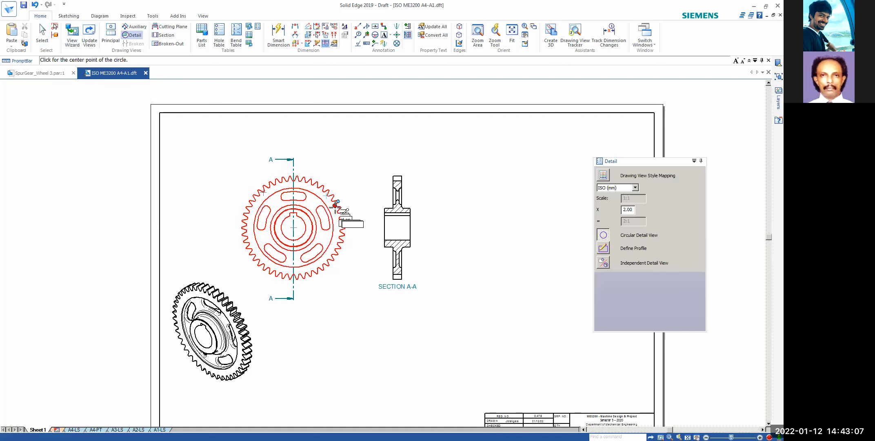
{"action": "scroll", "coordinate": [350, 214], "scroll_direction": "up", "scroll_amount": 4}
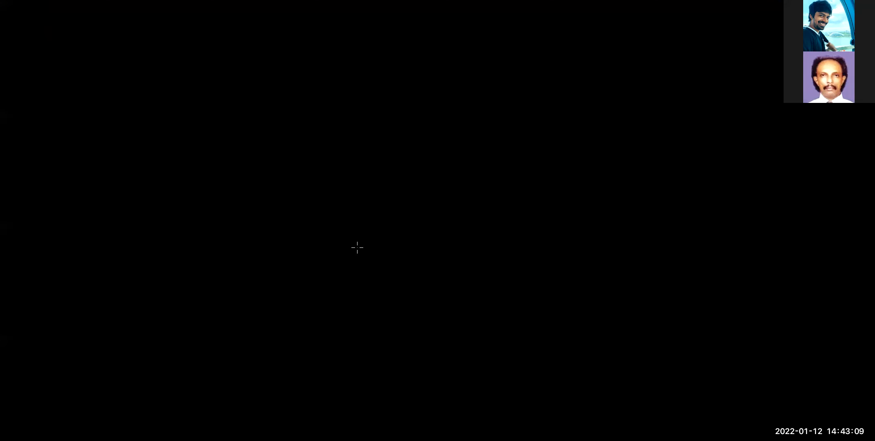